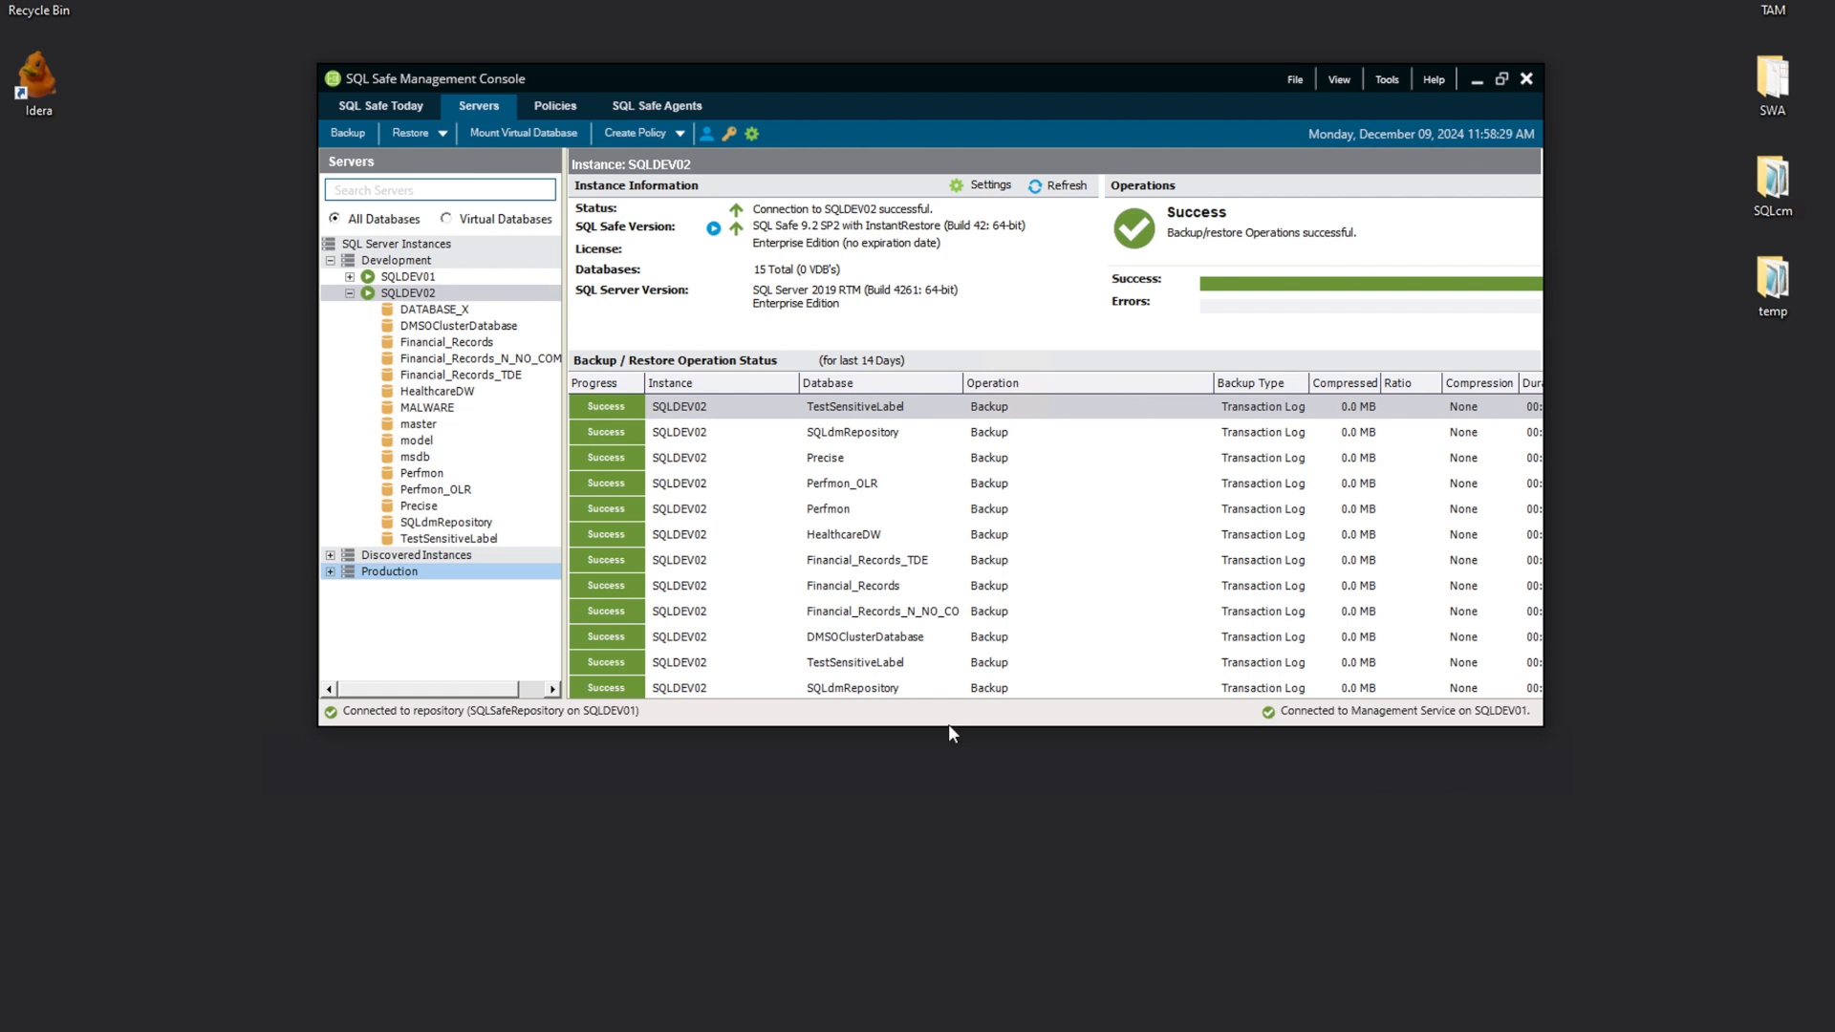
# Start mounting a virtual database from Perfmon, targeting the SQLDEV02 instance and using Perfmon's backups from the repository
pyautogui.click(424, 474)
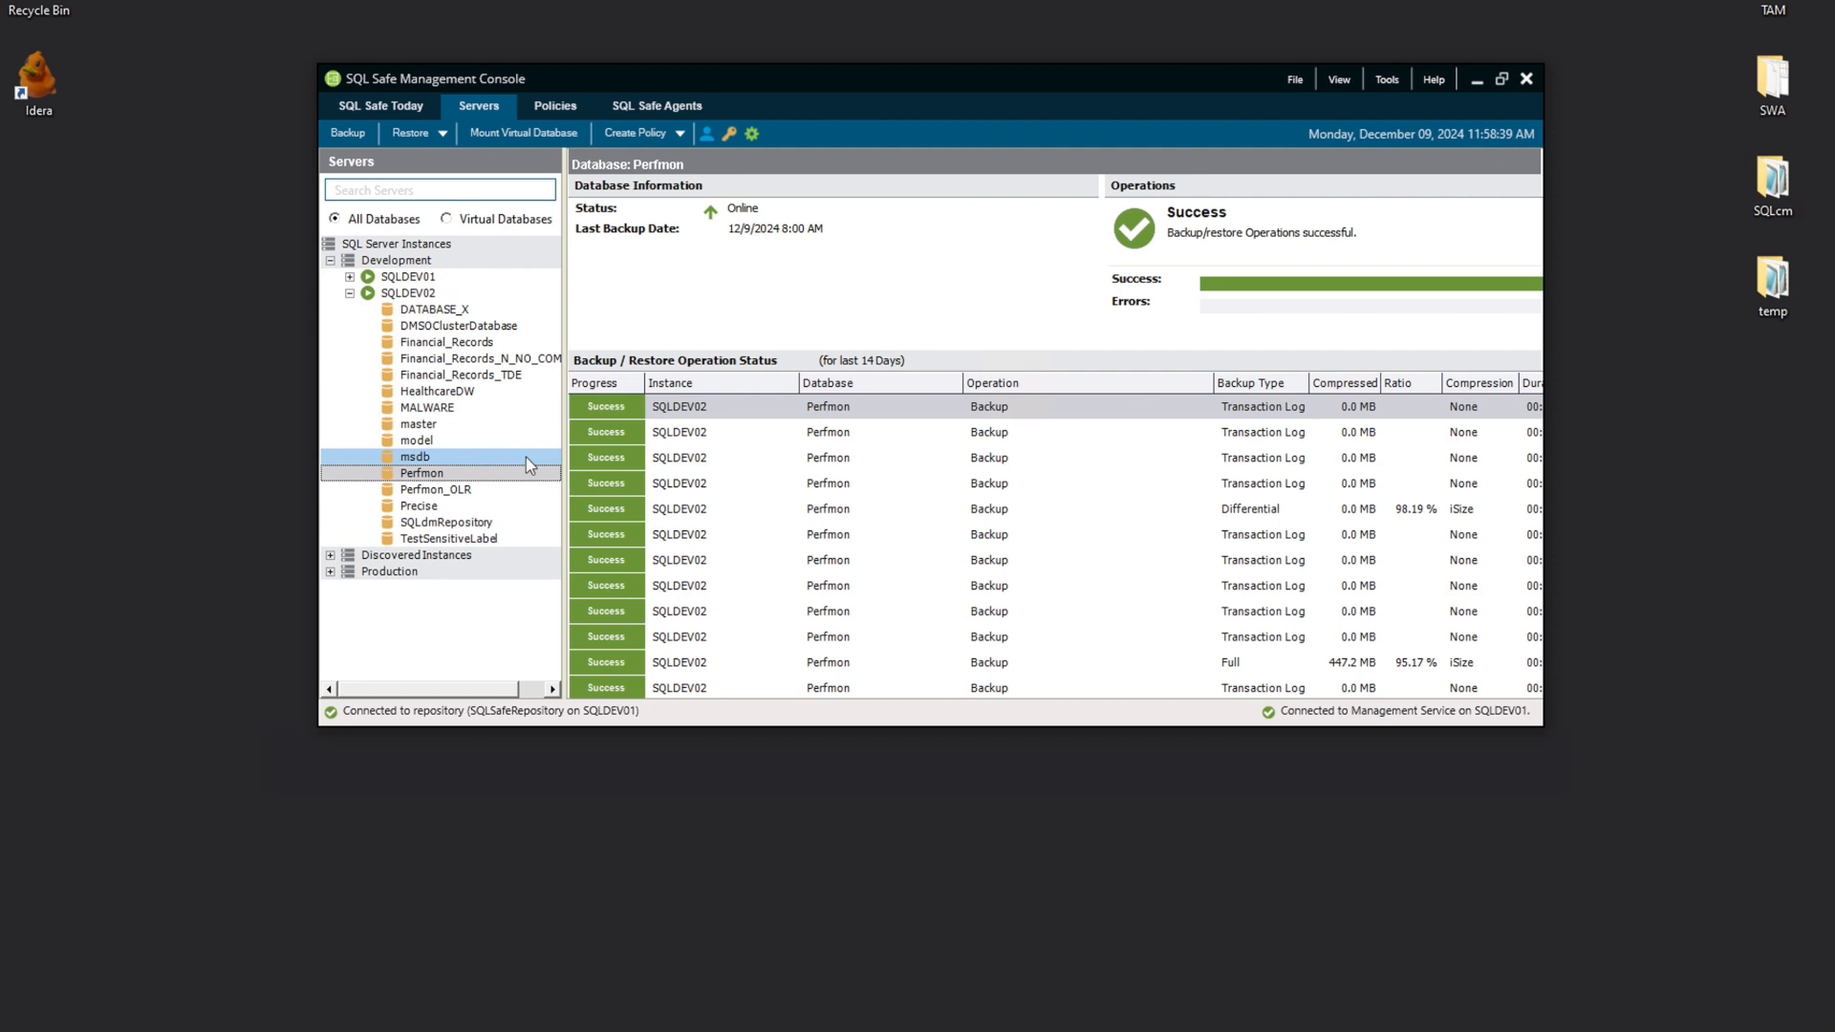
pyautogui.rightClick(465, 473)
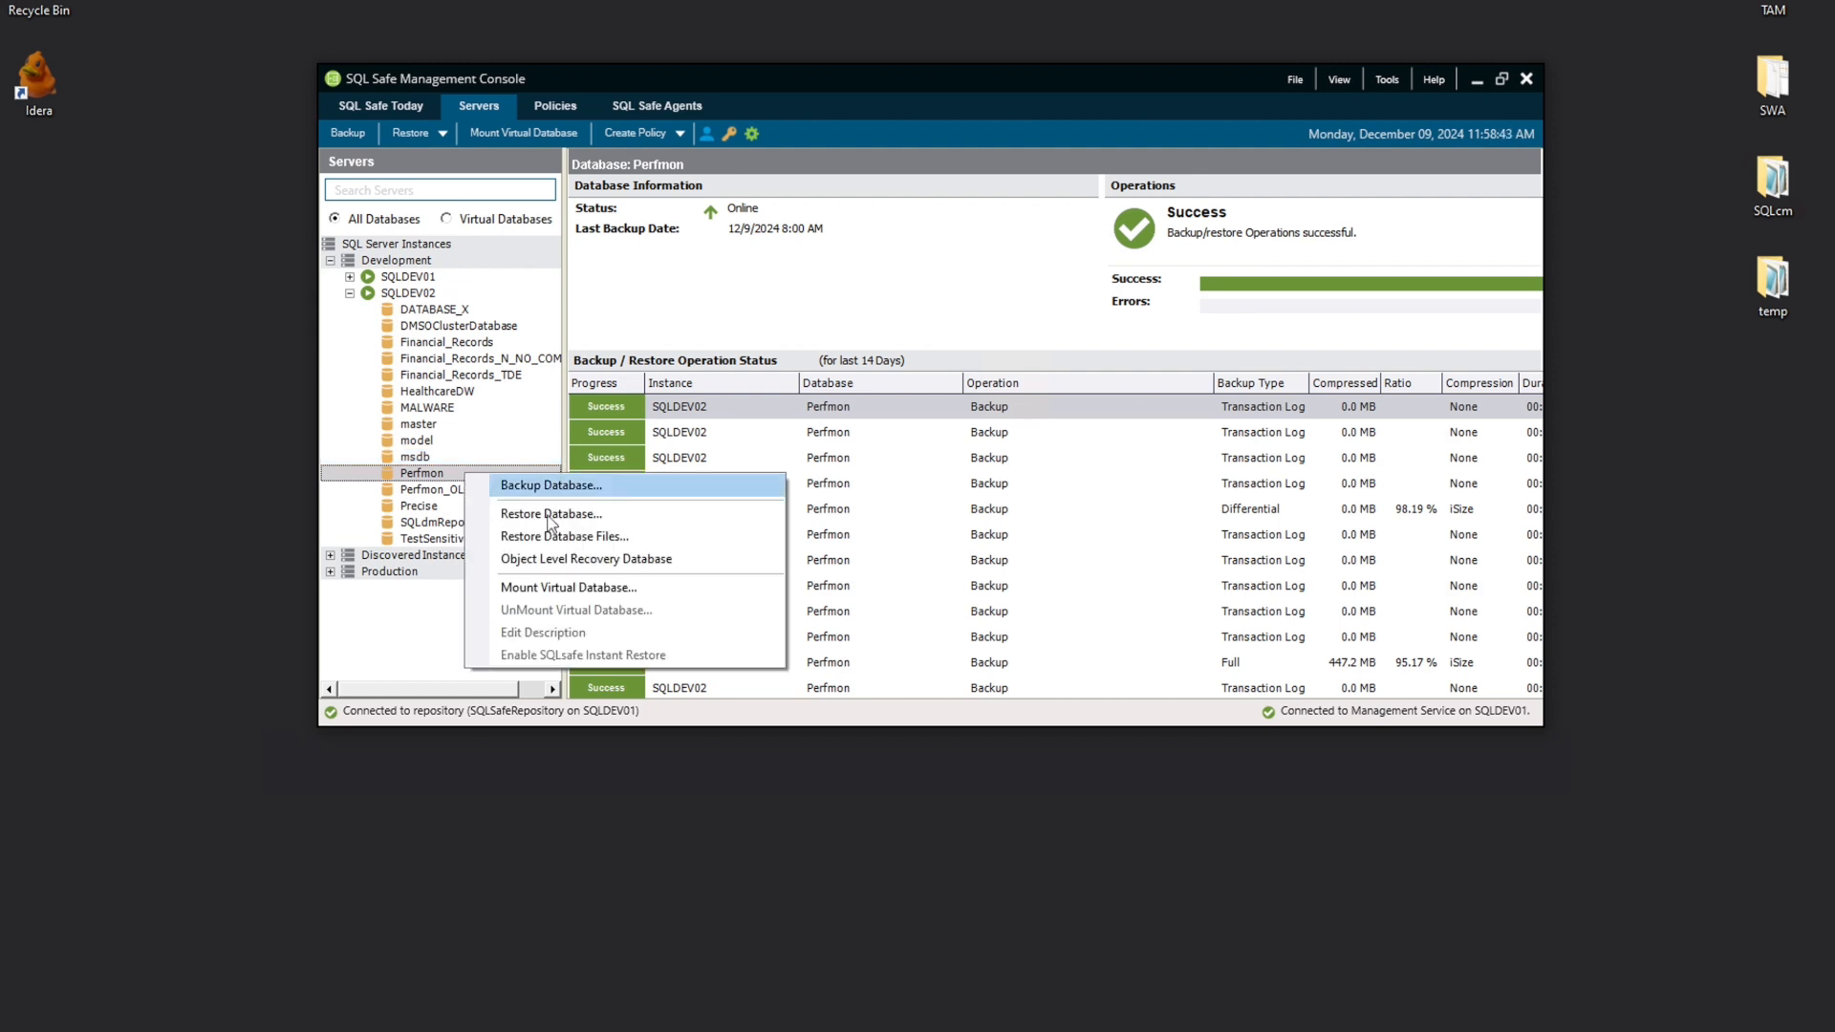
pyautogui.click(565, 587)
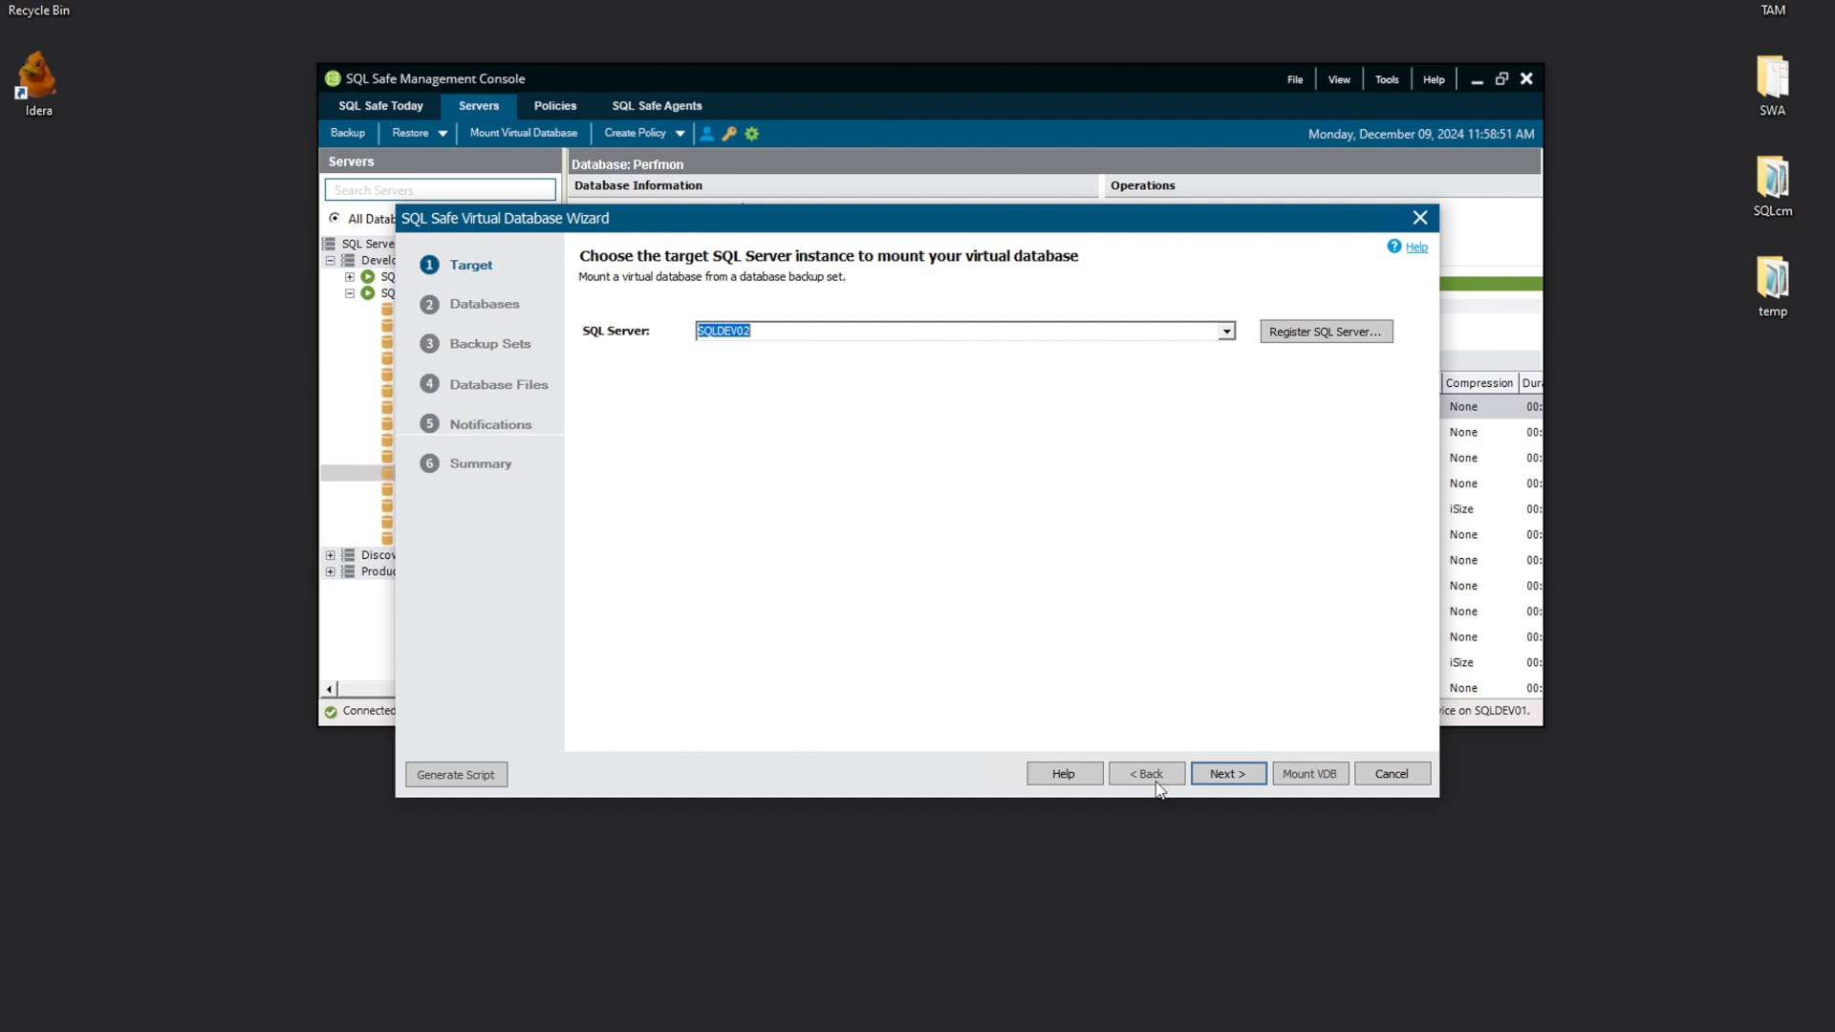
pyautogui.click(1223, 776)
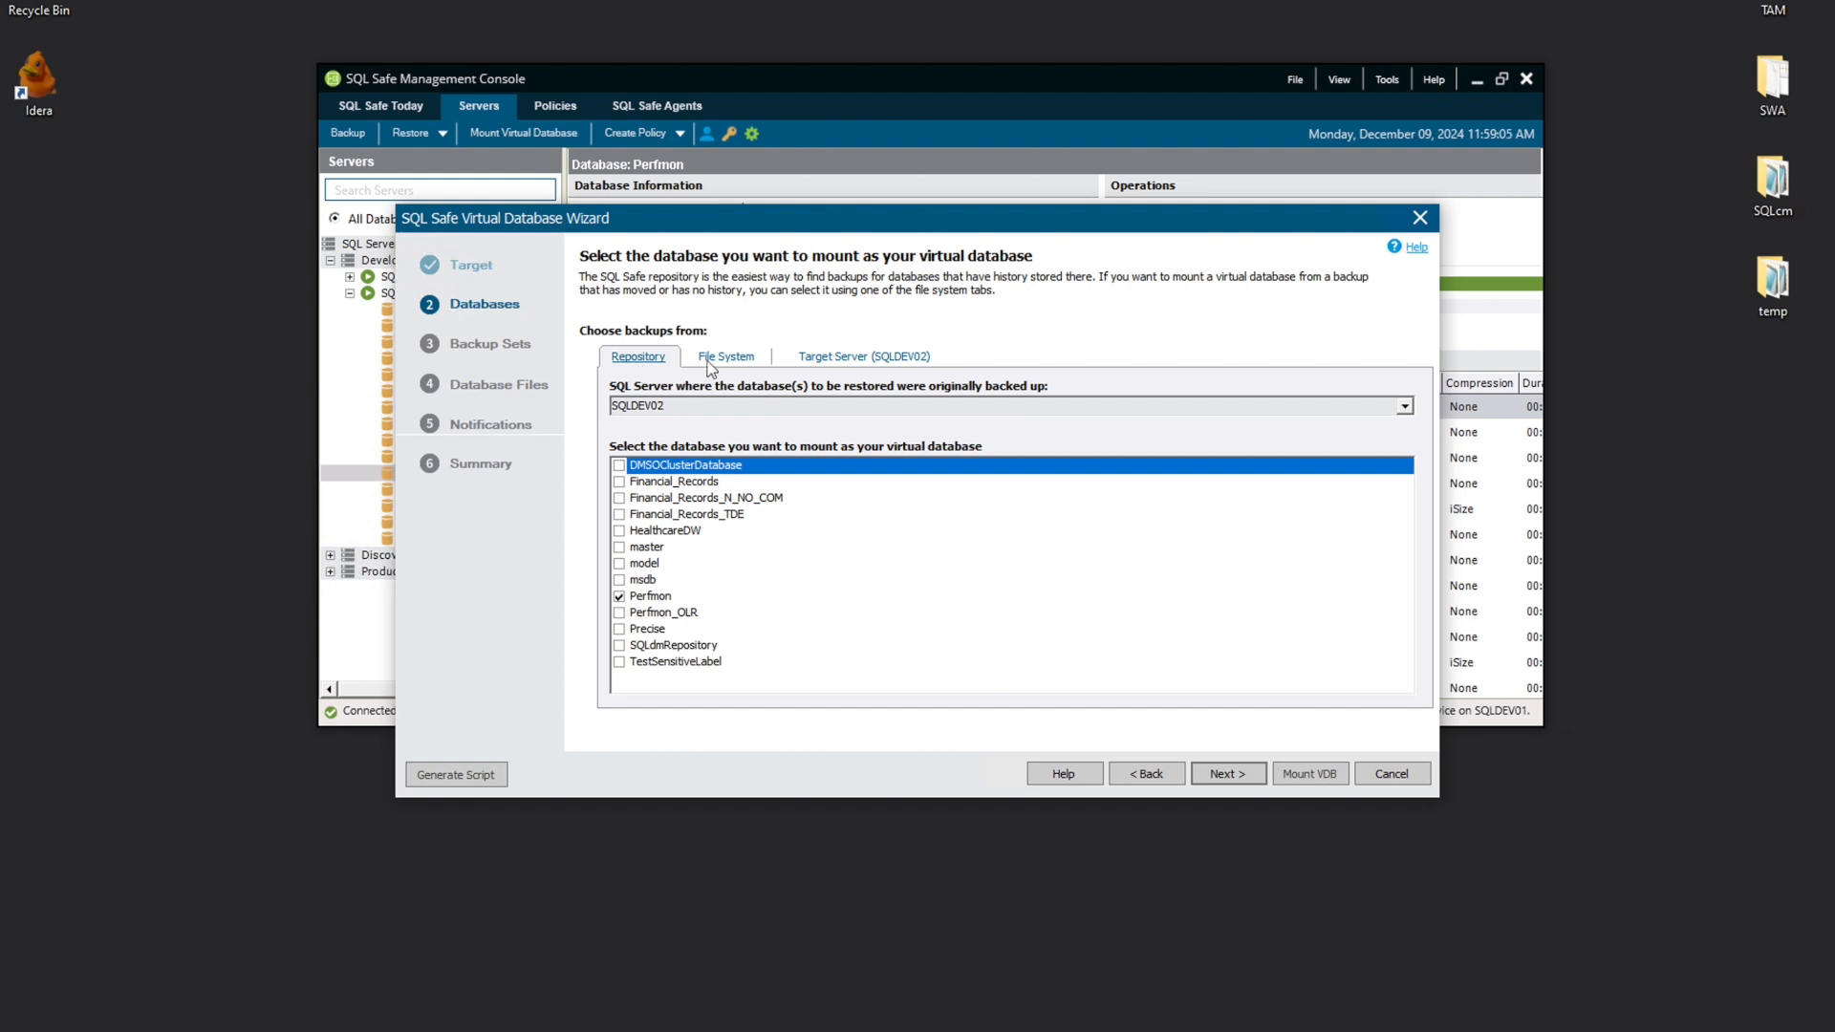
pyautogui.click(1227, 773)
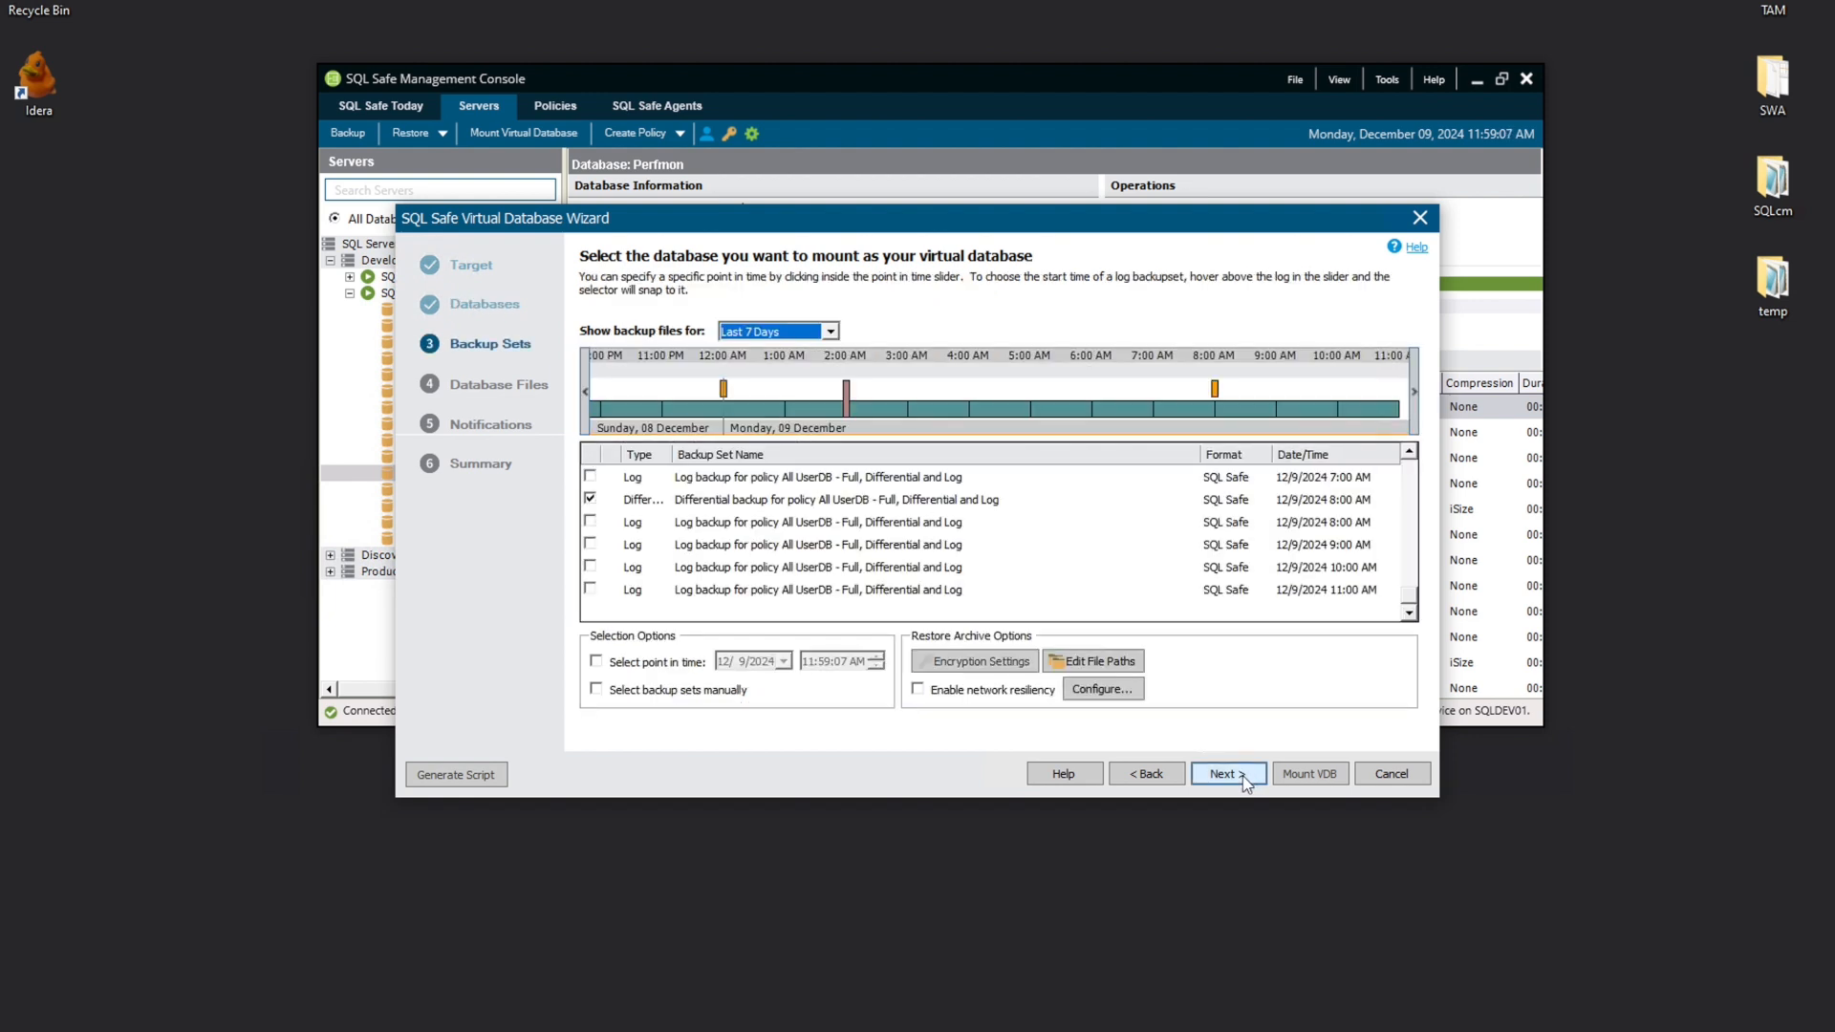
# Choose the full backup from 12/9/2024 2:00 AM as the backup set for the virtual database
pyautogui.click(1228, 394)
pyautogui.click(842, 394)
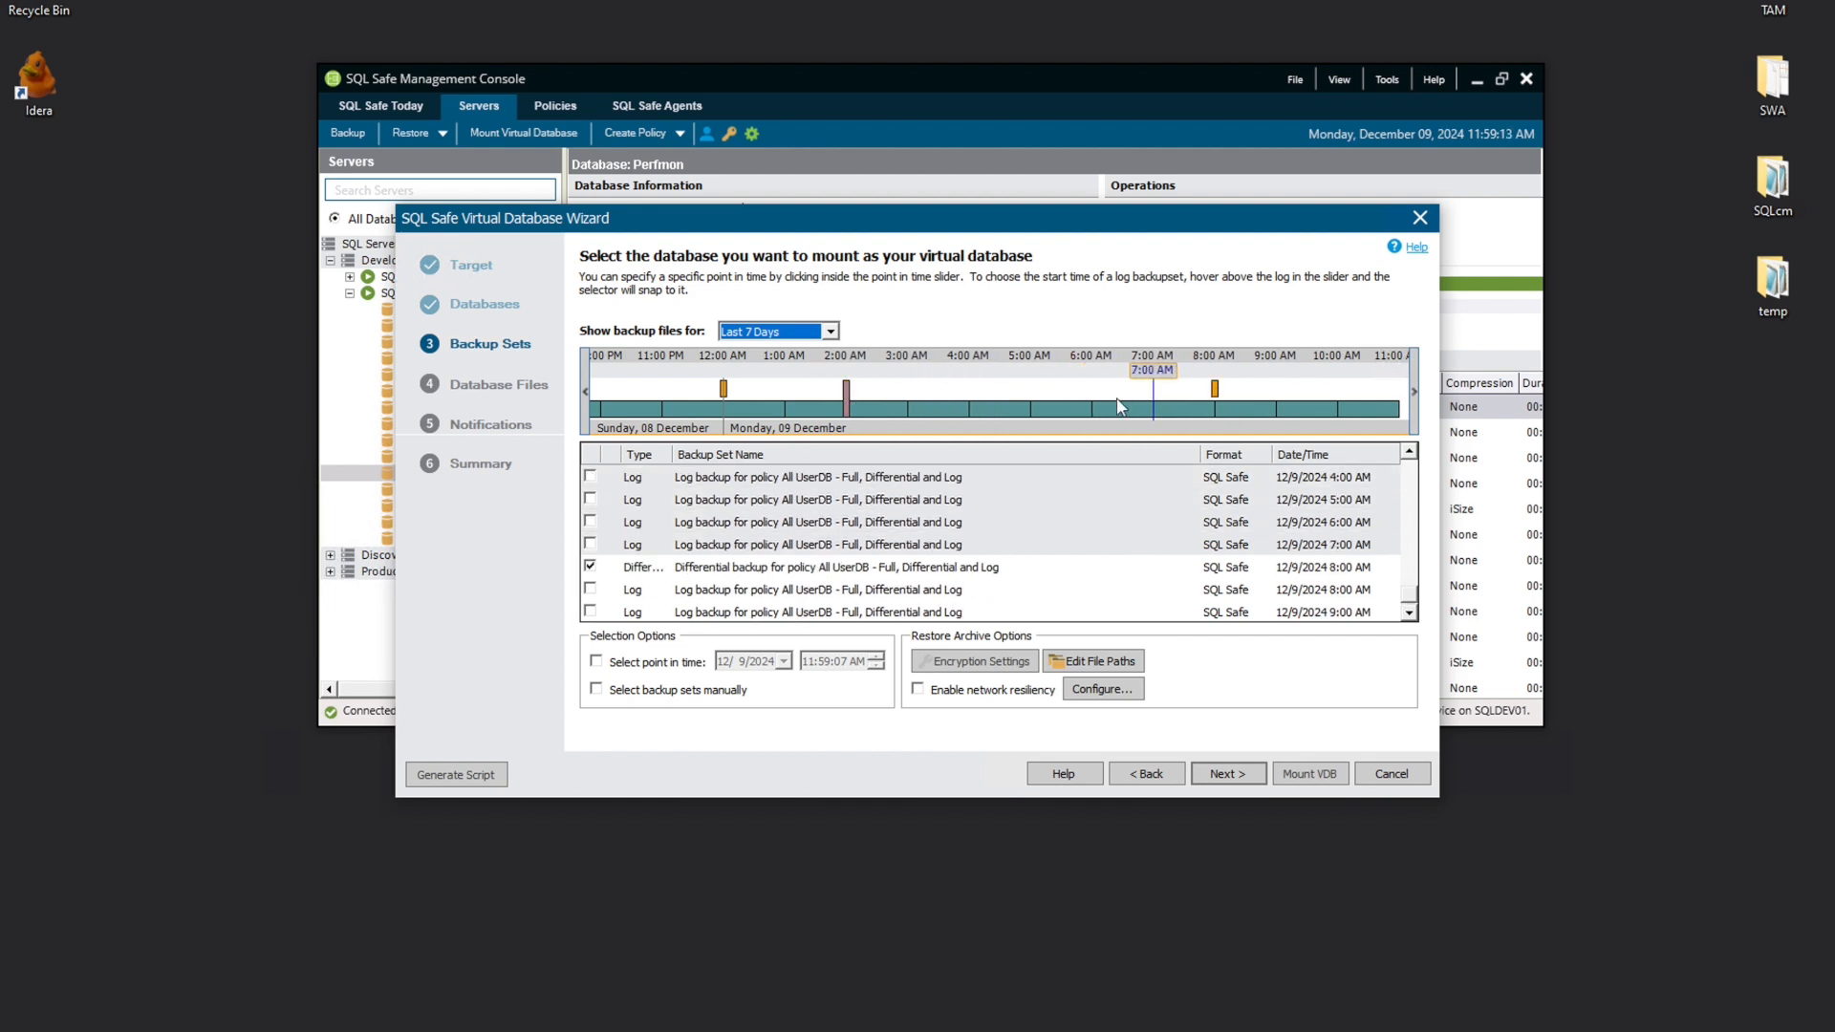
pyautogui.click(849, 395)
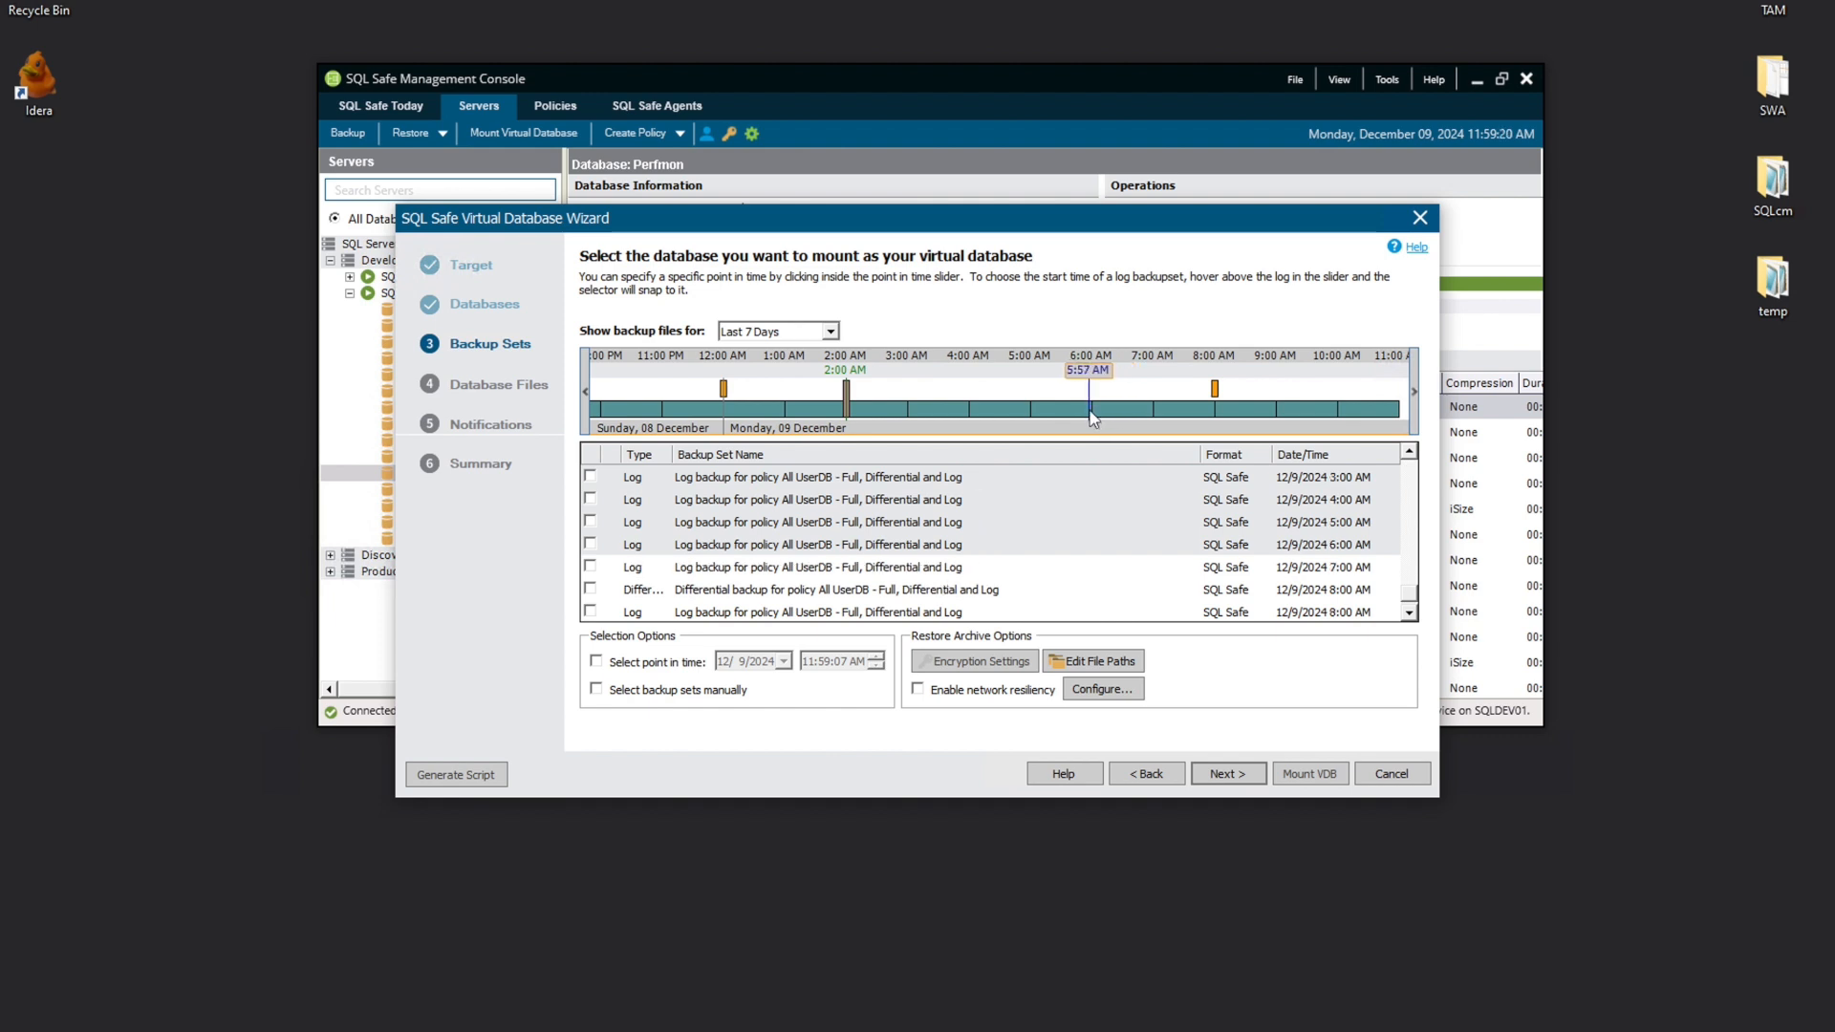
pyautogui.click(1224, 774)
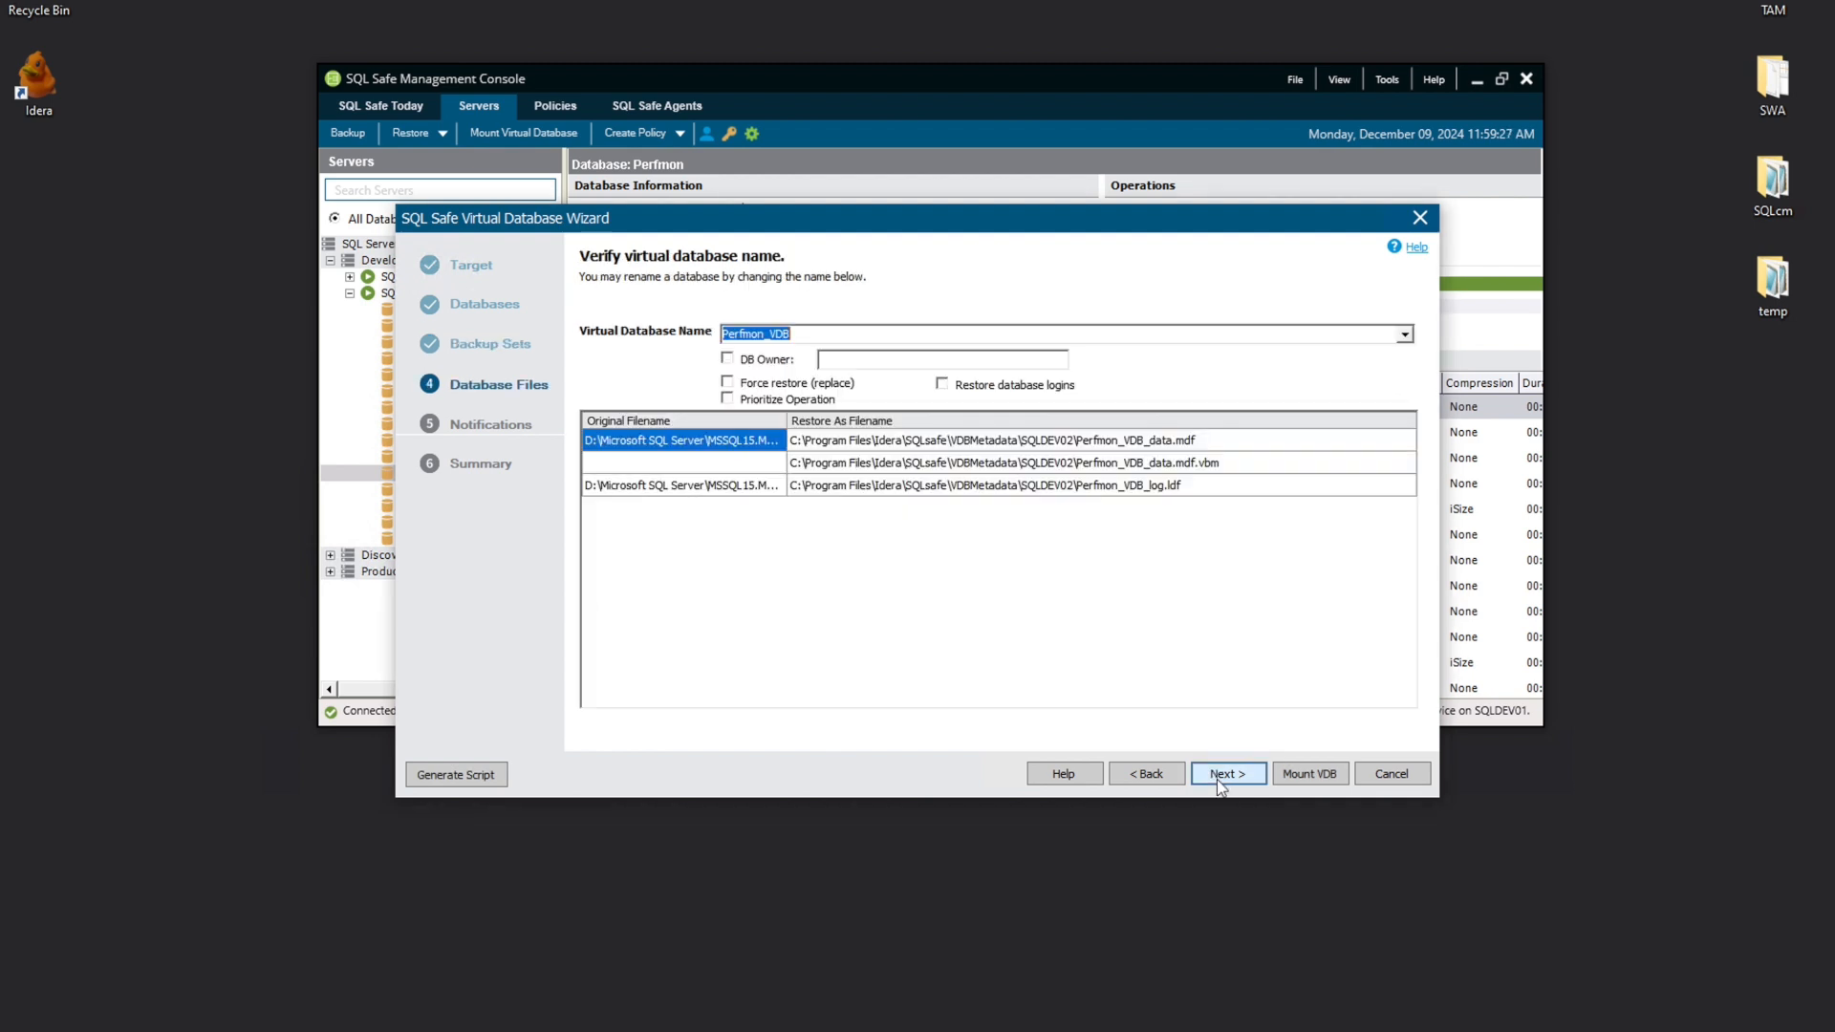
# Name the virtual database Perfmon_VDB1, leave notifications off, mount it and select its entry in the operation status list
pyautogui.click(809, 337)
pyautogui.write('1')
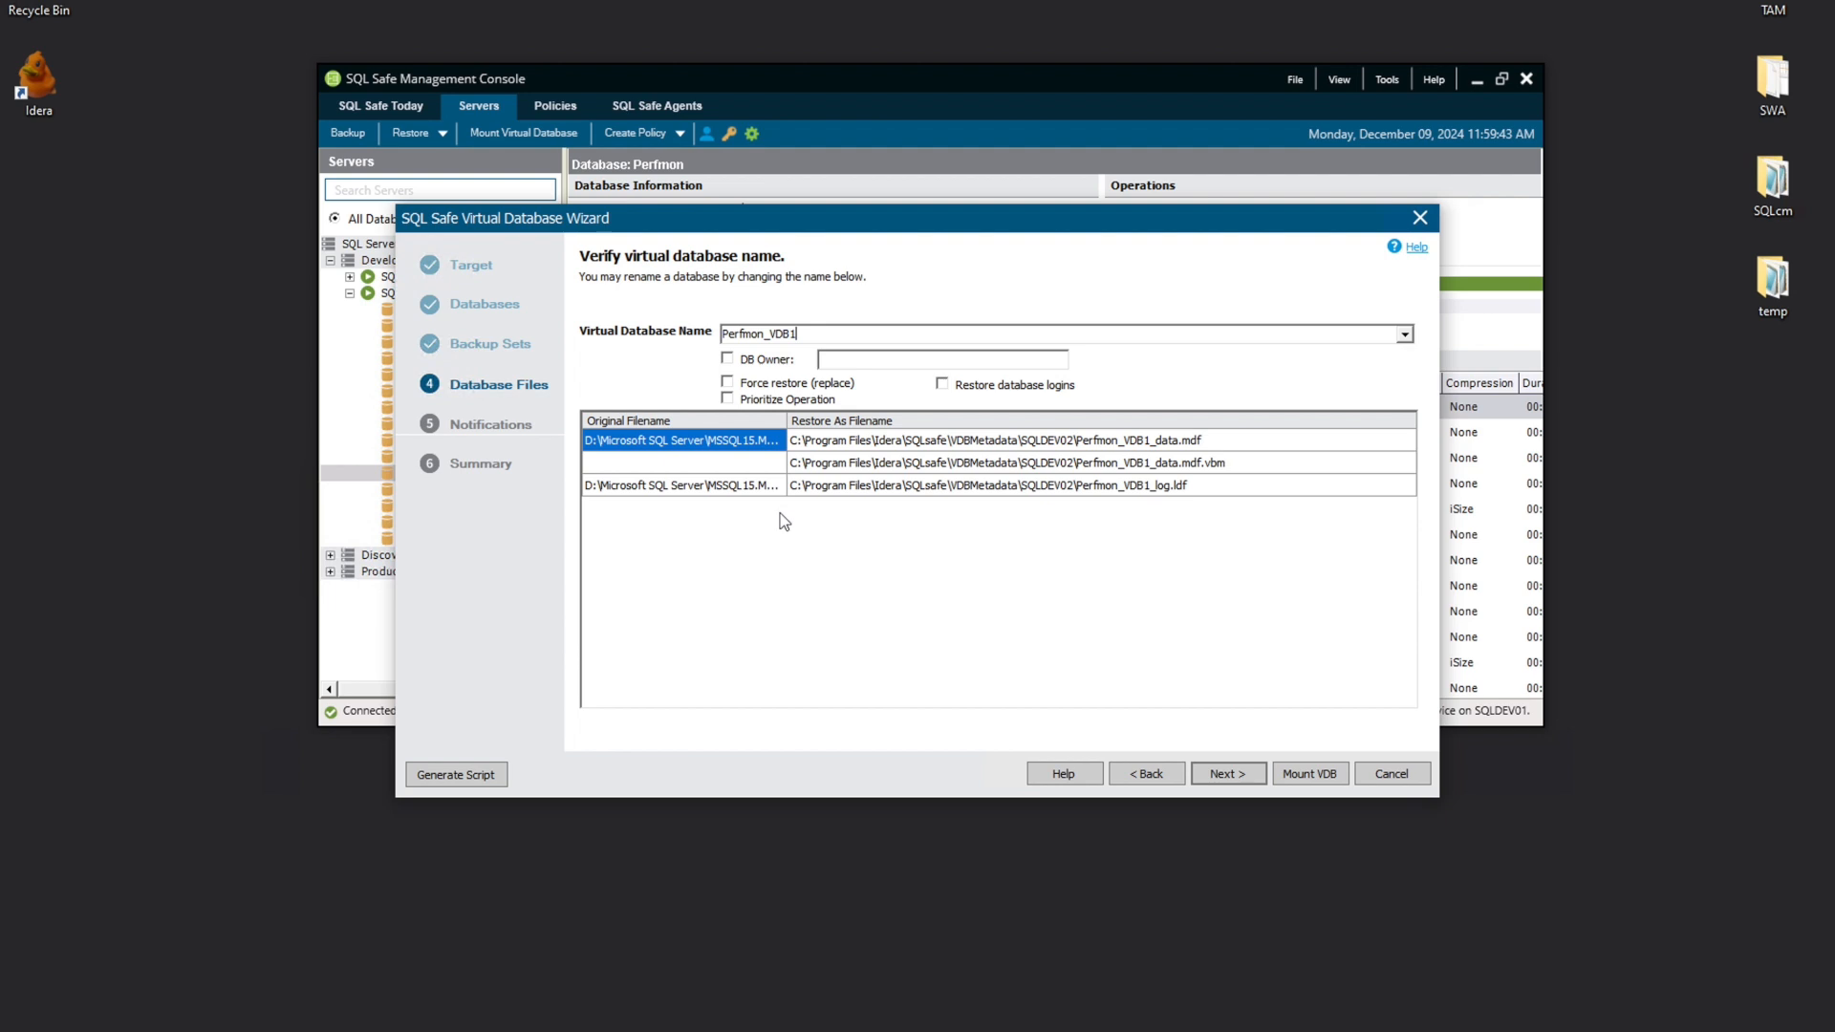
pyautogui.click(1219, 778)
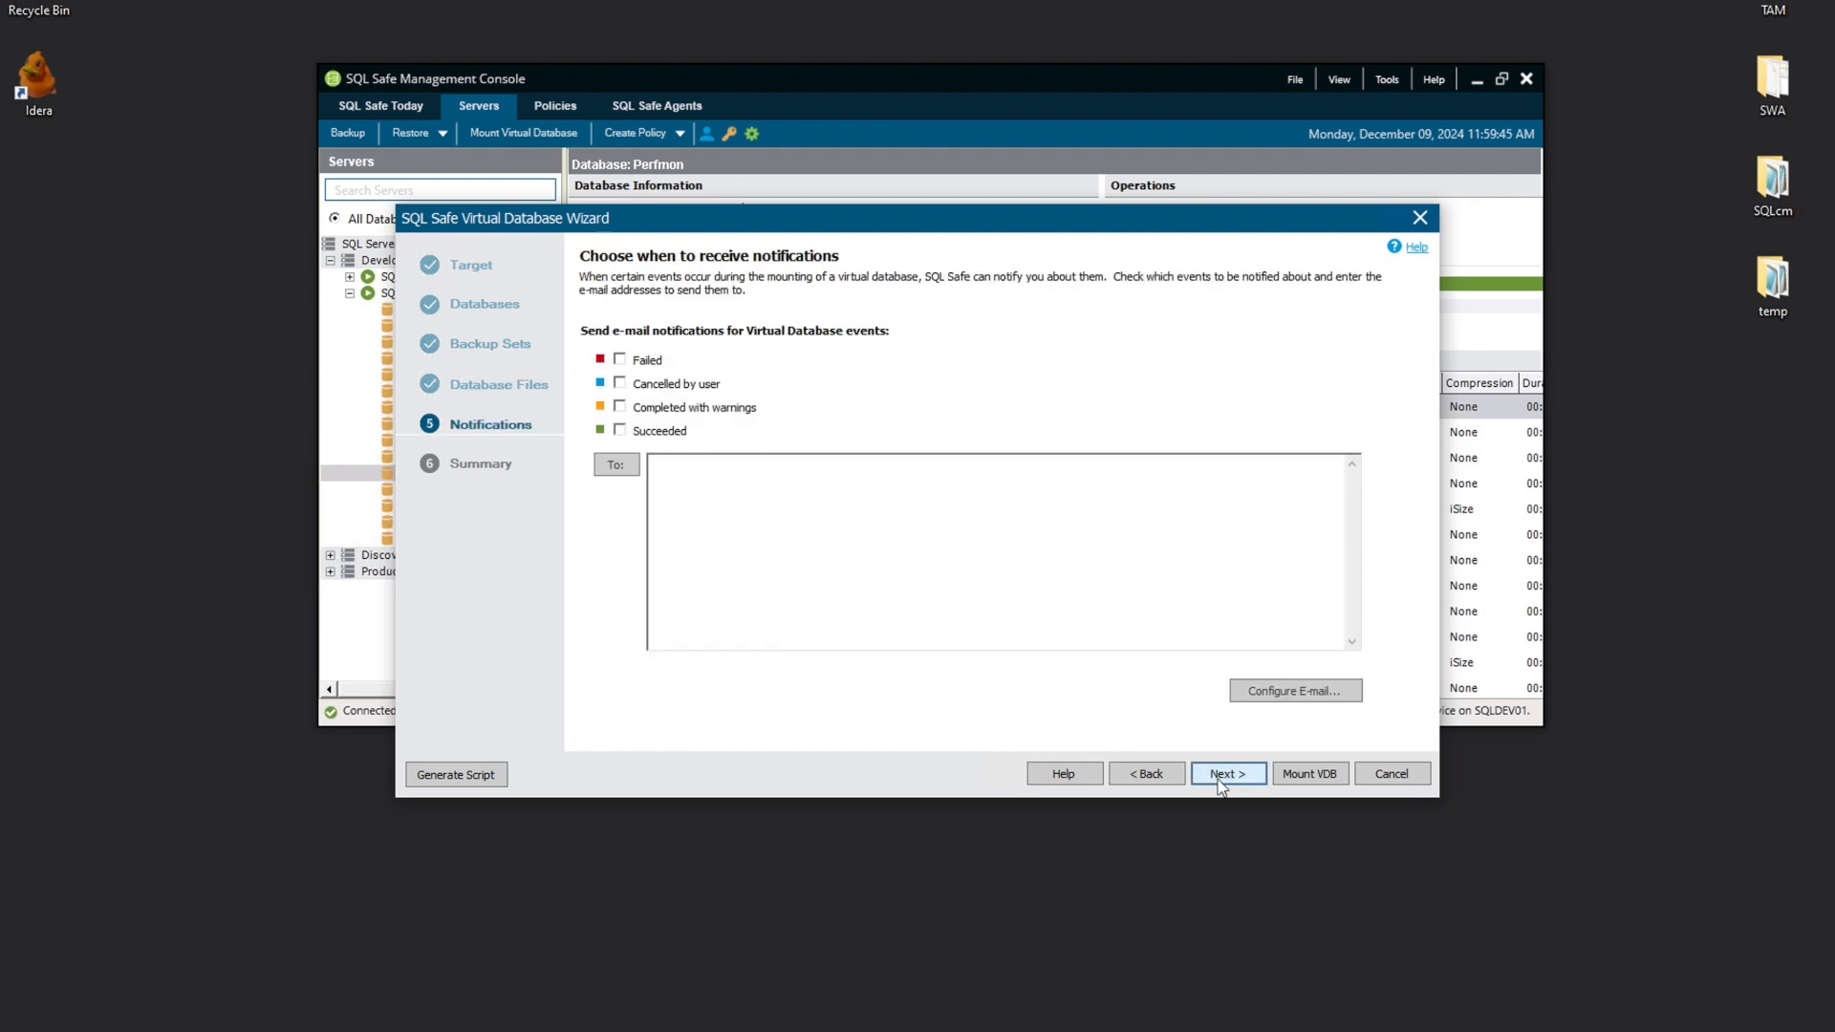
pyautogui.click(1299, 776)
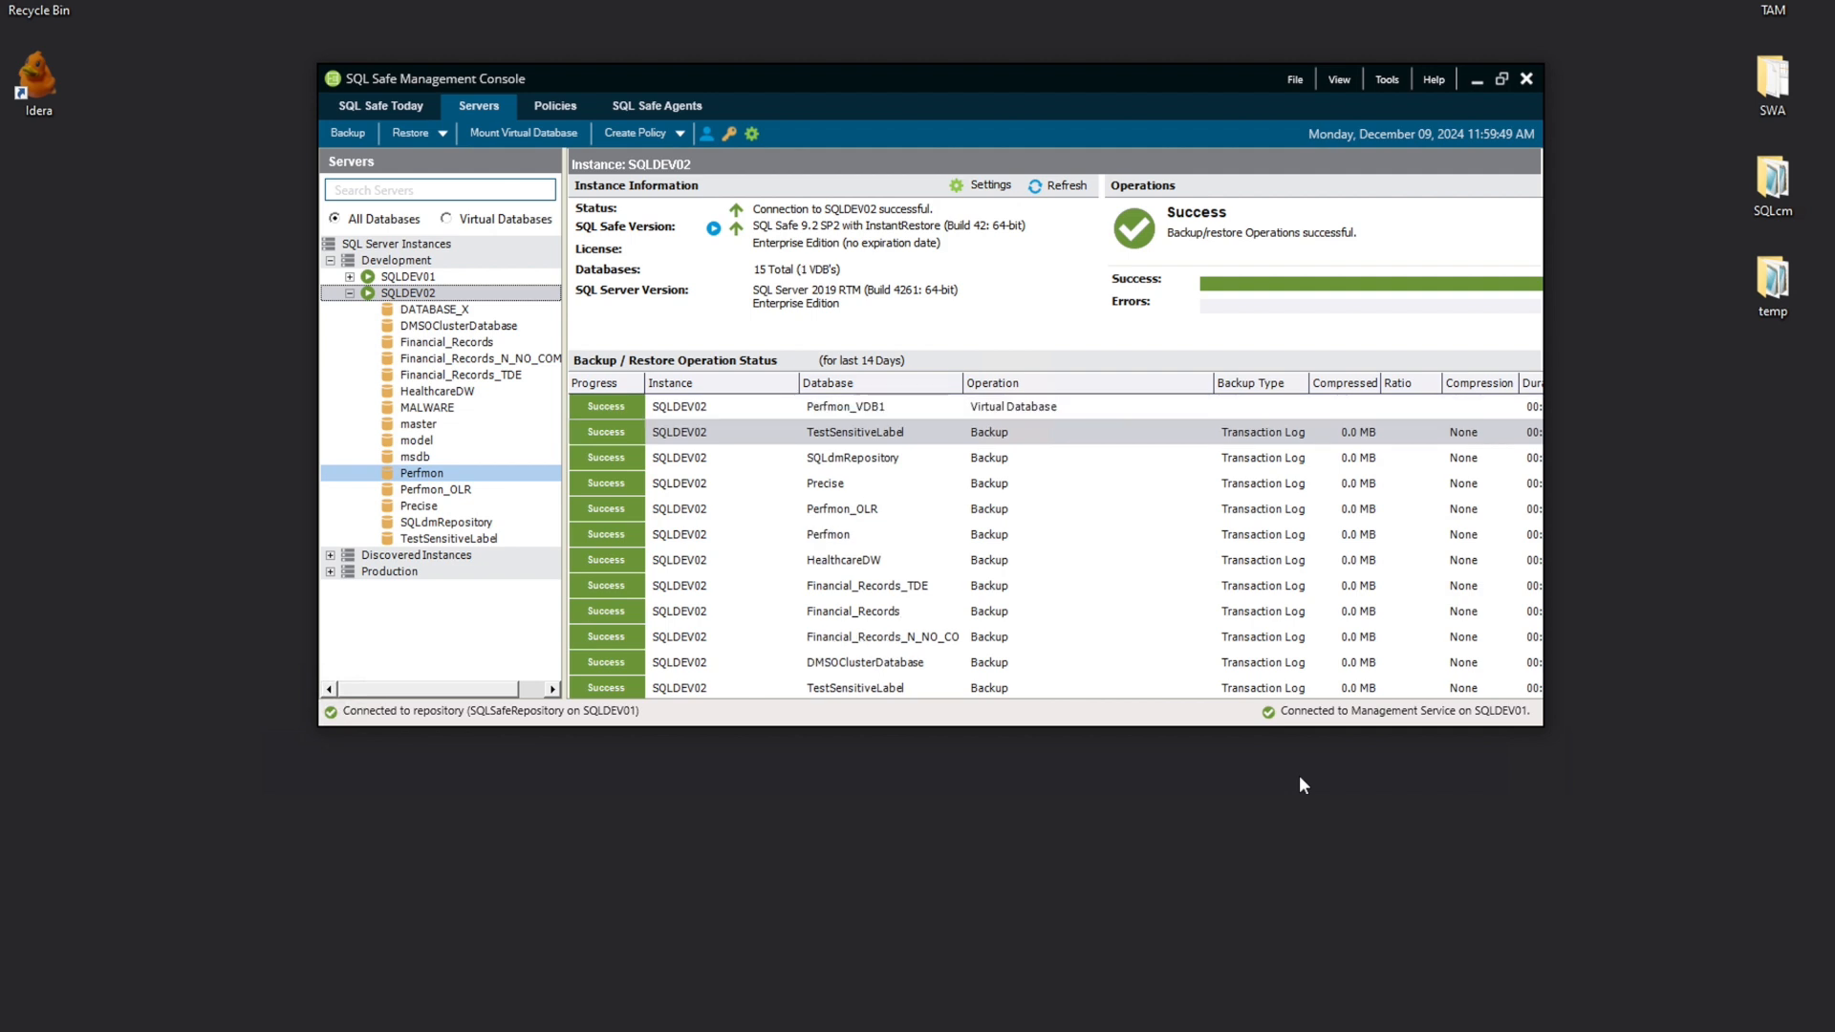
pyautogui.click(961, 409)
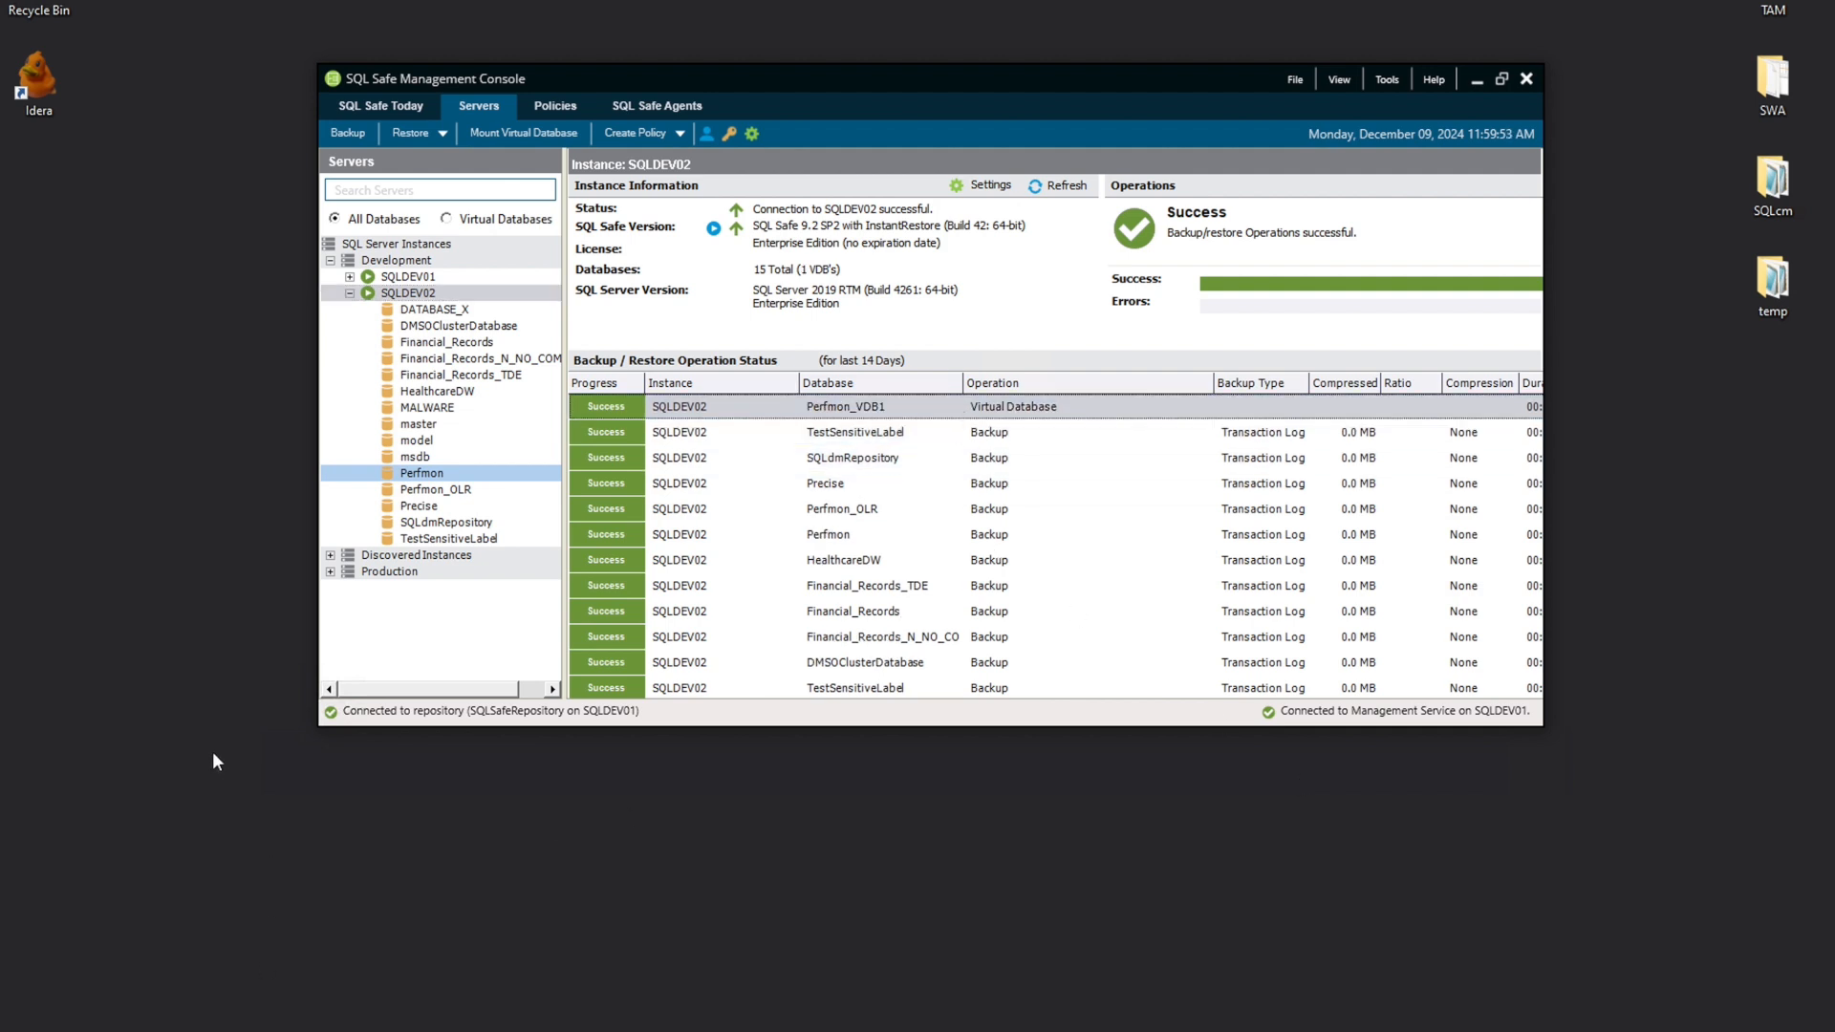
# Start a second virtual database mount from Perfmon on SQLDEV02, using the 12/9/2024 2:00 AM full backup
pyautogui.rightClick(415, 476)
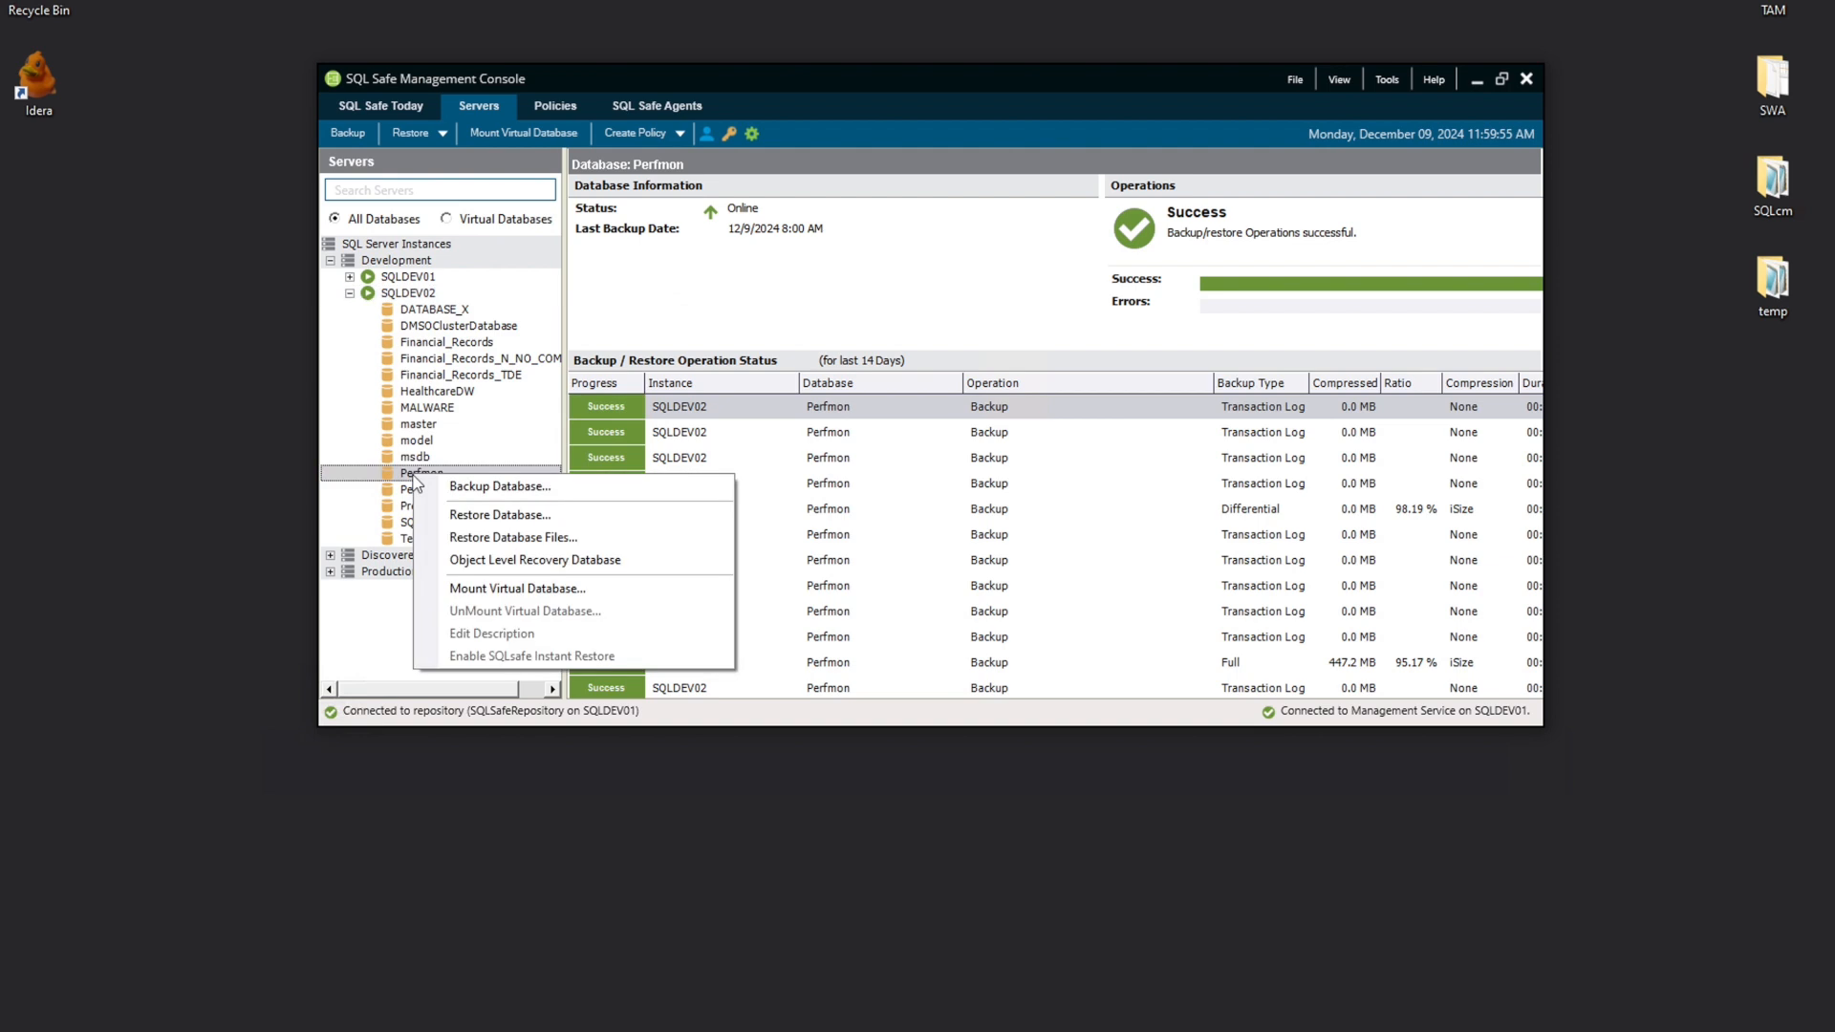
pyautogui.click(520, 589)
pyautogui.click(1254, 779)
pyautogui.click(1248, 777)
pyautogui.click(1239, 772)
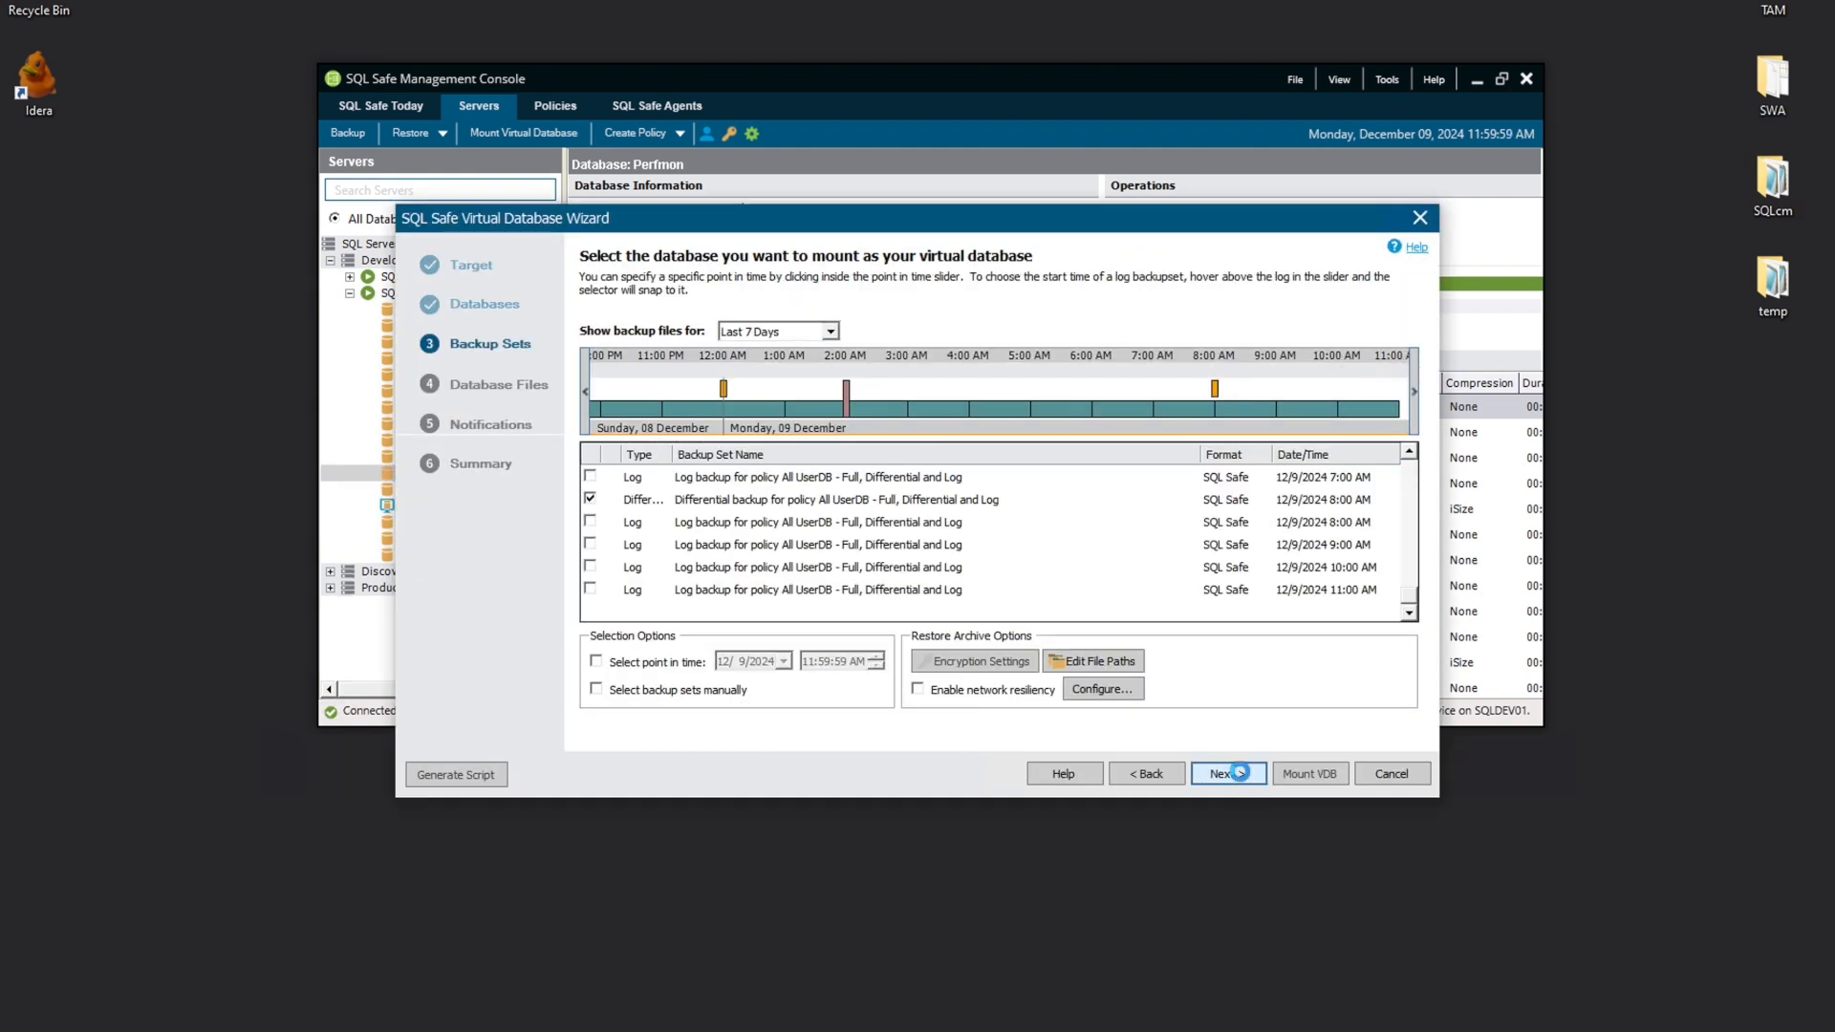
pyautogui.click(1150, 777)
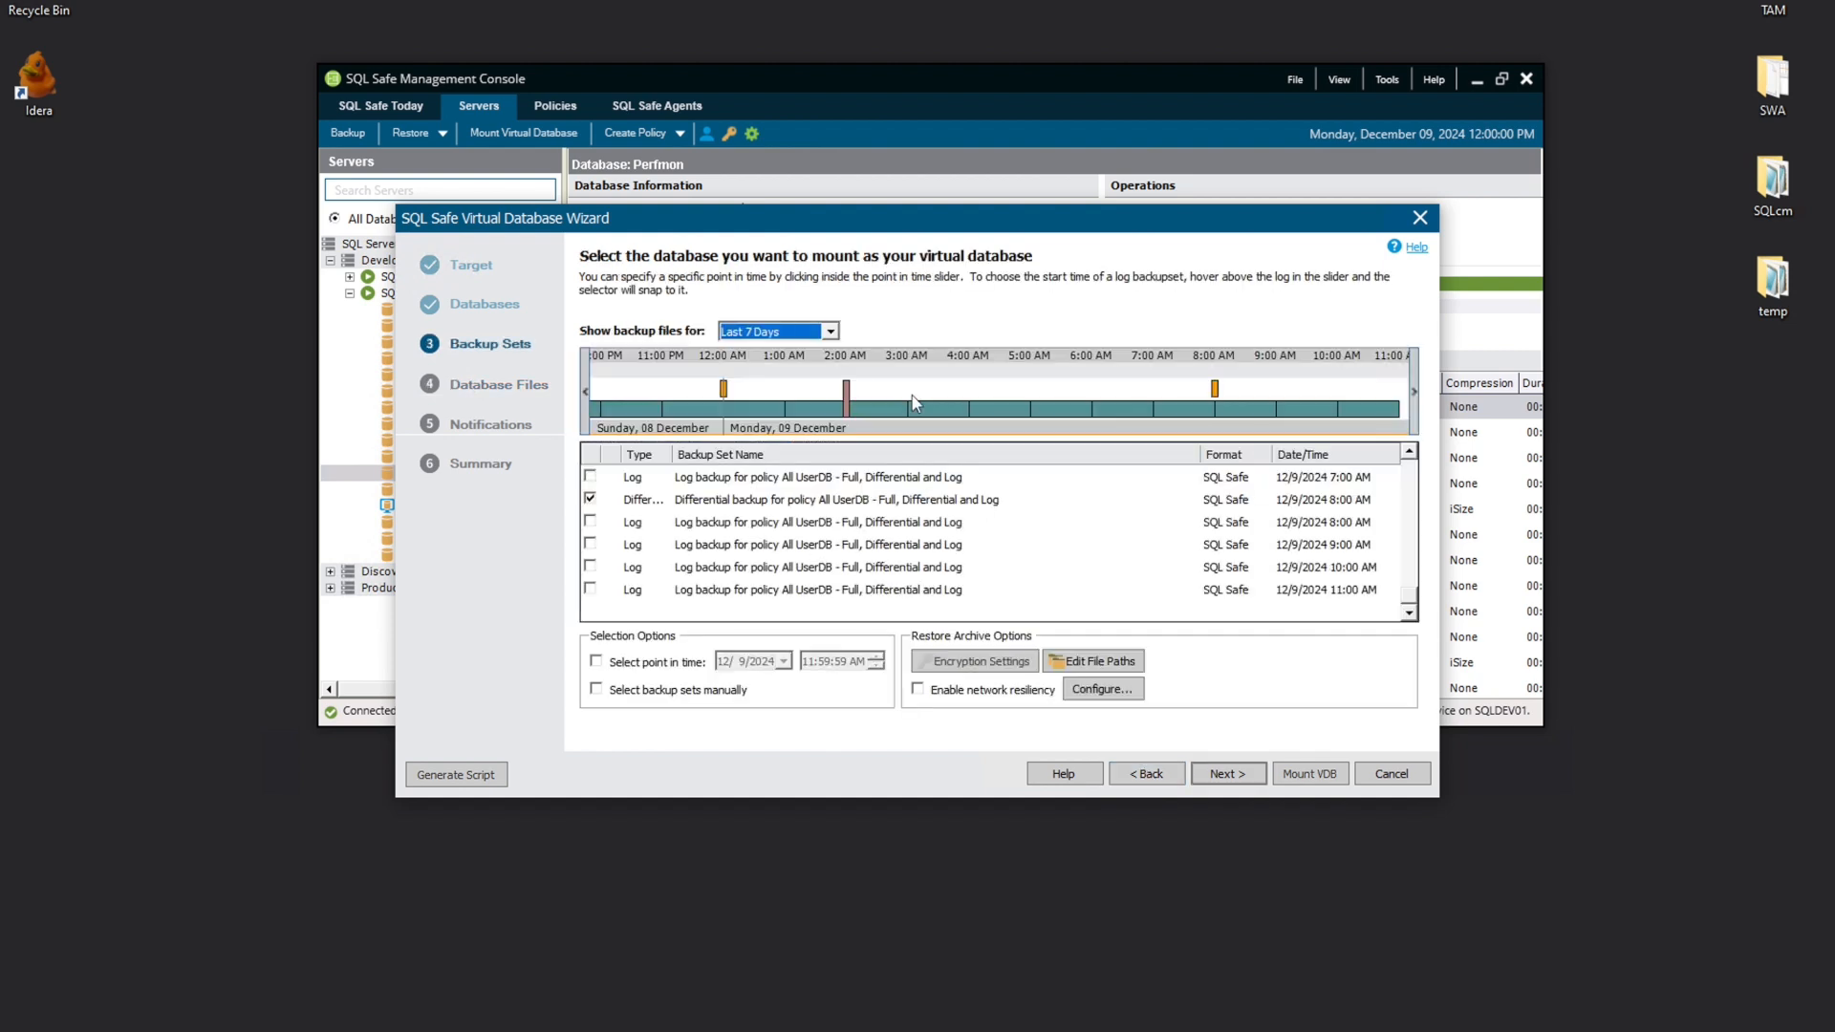
pyautogui.click(846, 394)
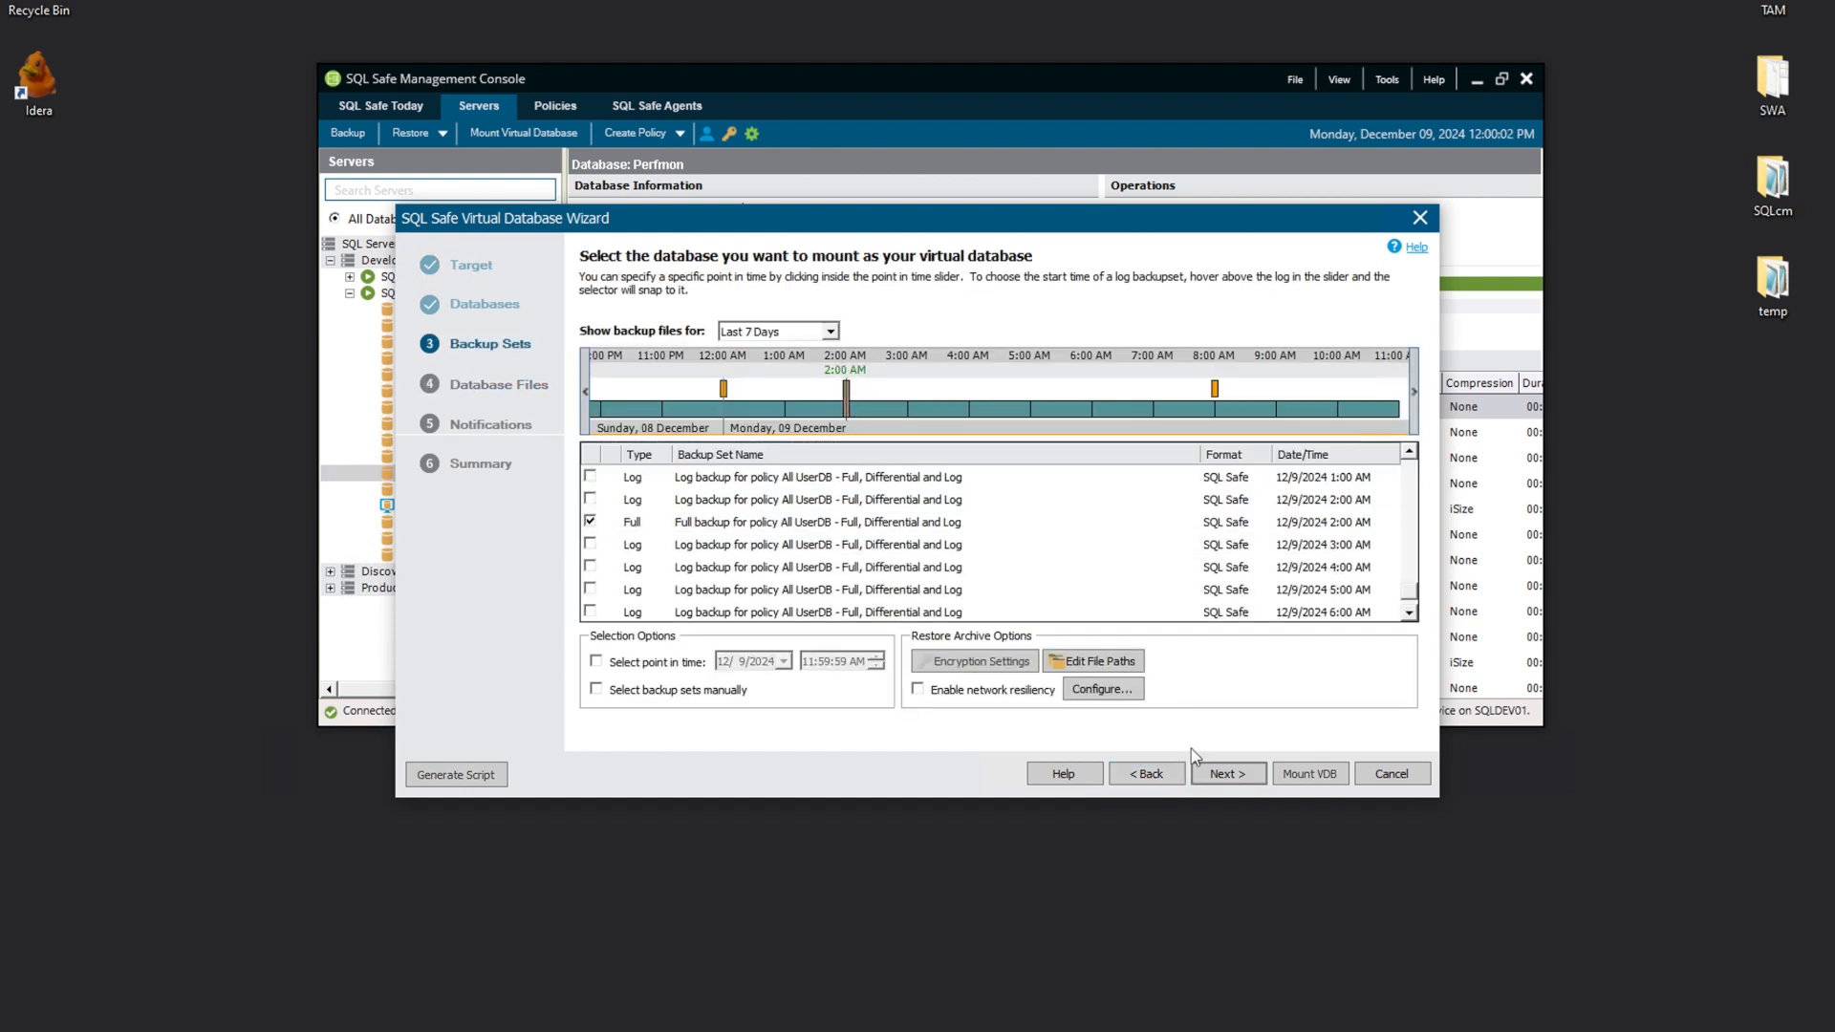
# Name the second virtual database Perfmon_VDB2 and mount it
pyautogui.click(1232, 775)
pyautogui.click(827, 332)
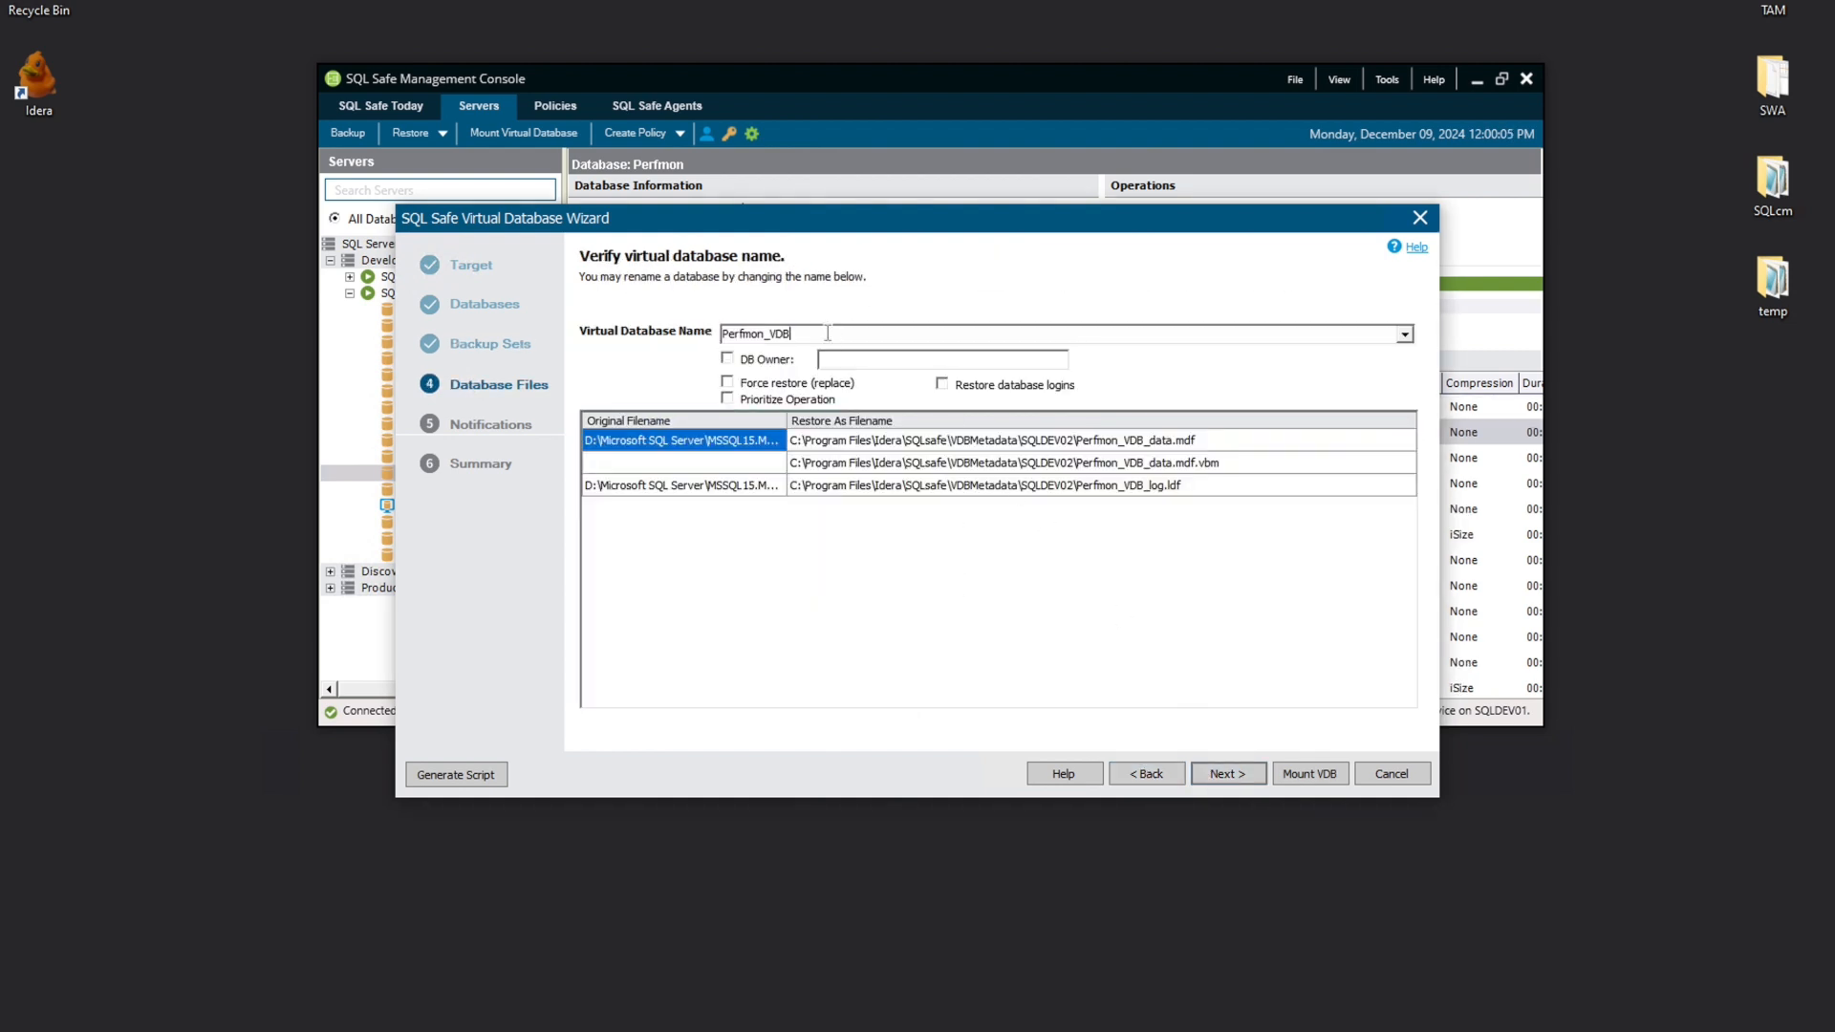
pyautogui.click(1311, 772)
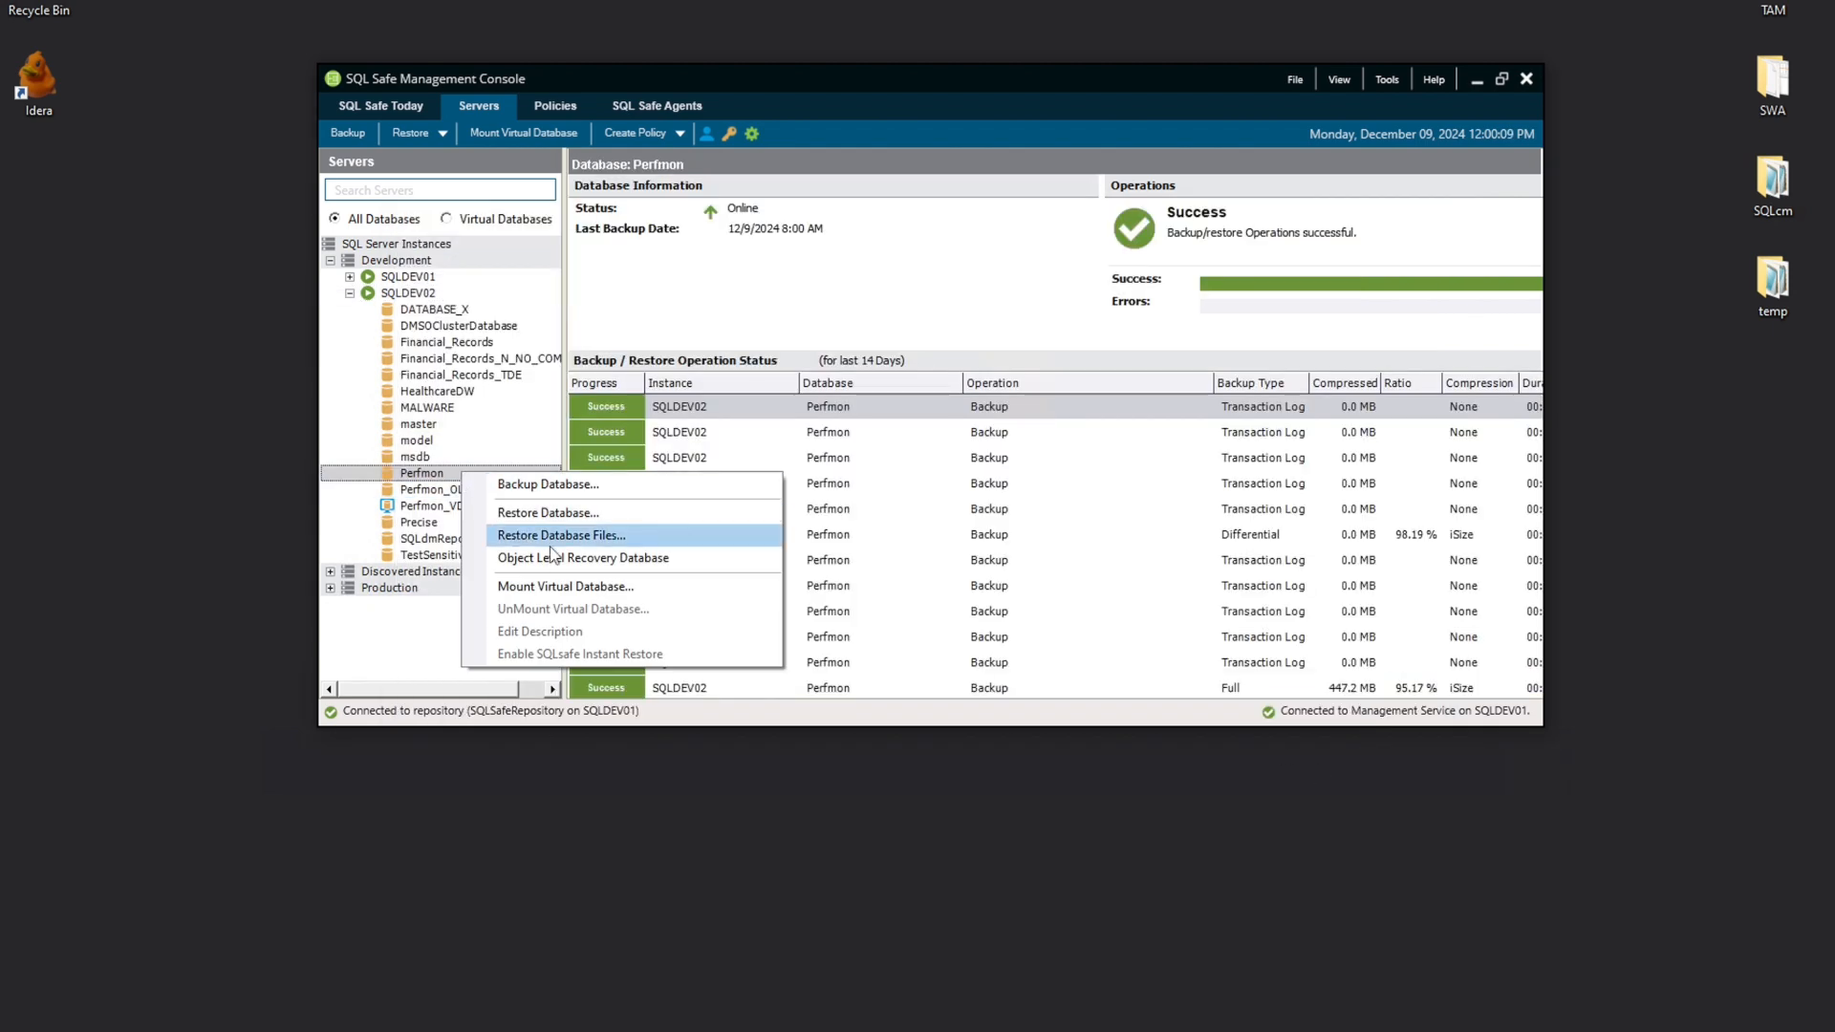
# Start a third virtual database mount from Perfmon on SQLDEV02 with the 12/9/2024 2:00 AM full backup
pyautogui.click(565, 586)
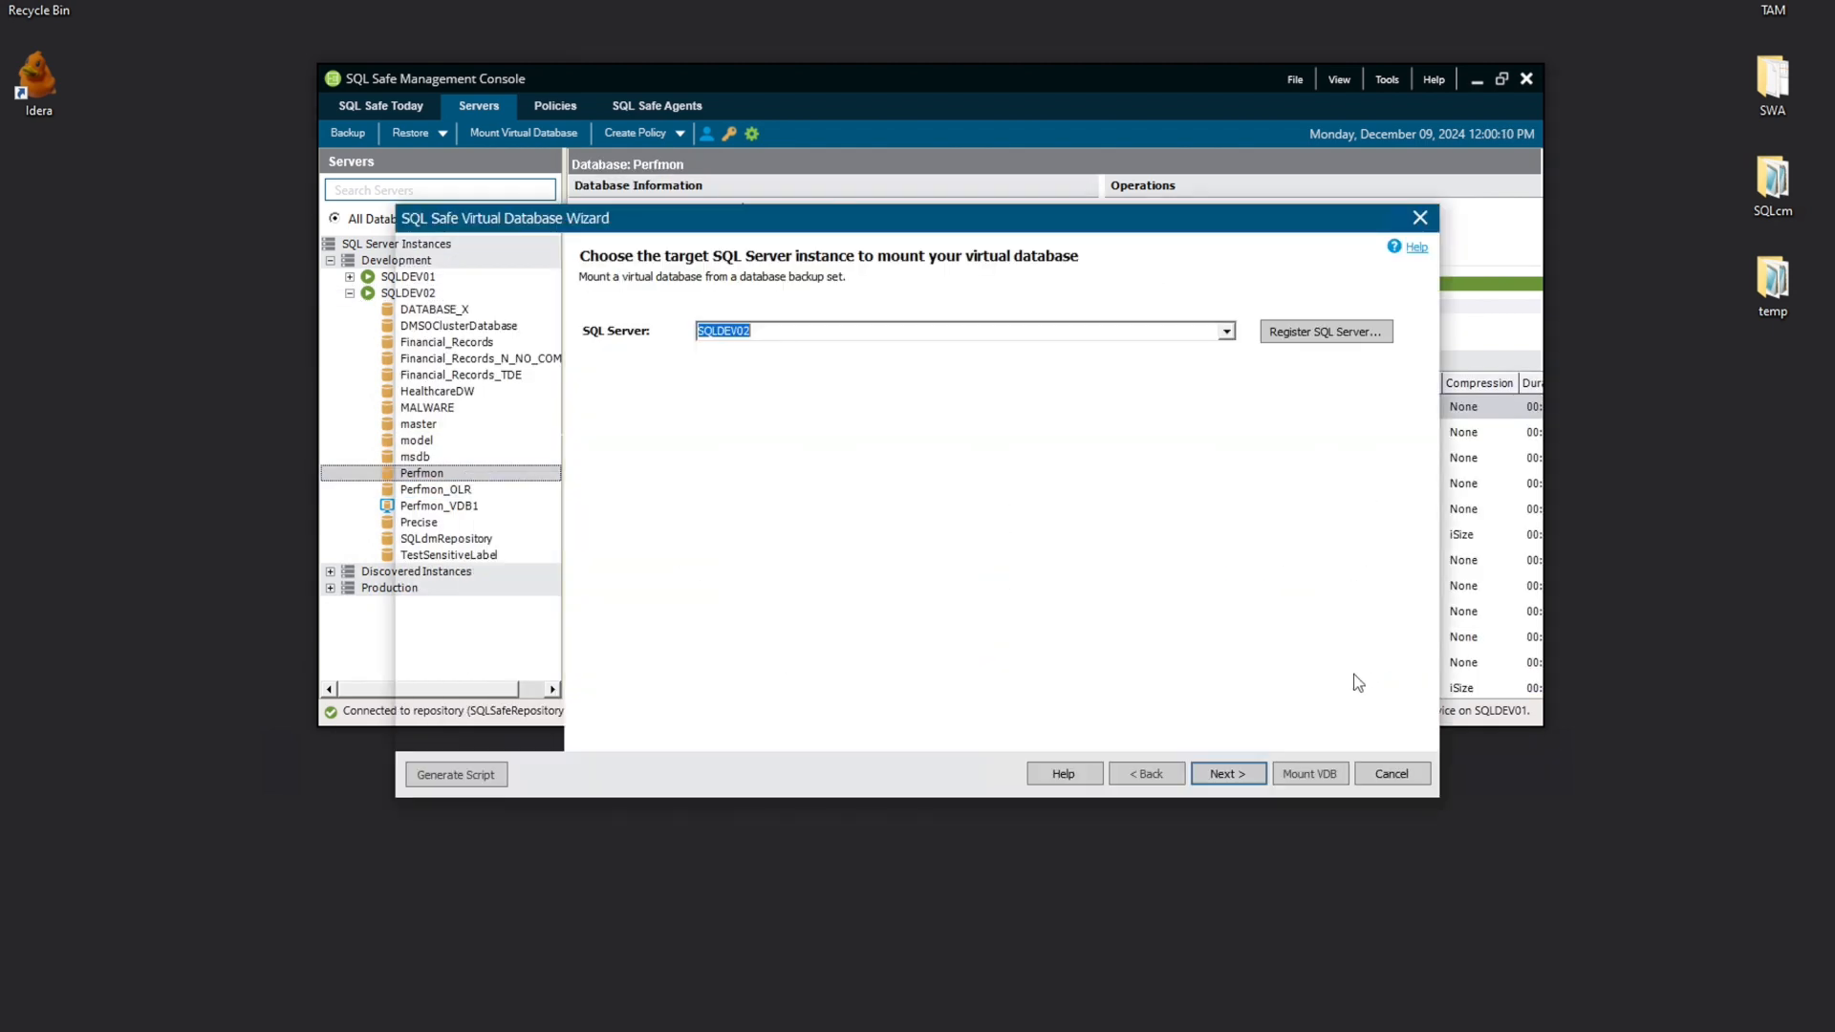
pyautogui.click(1230, 773)
pyautogui.click(1237, 774)
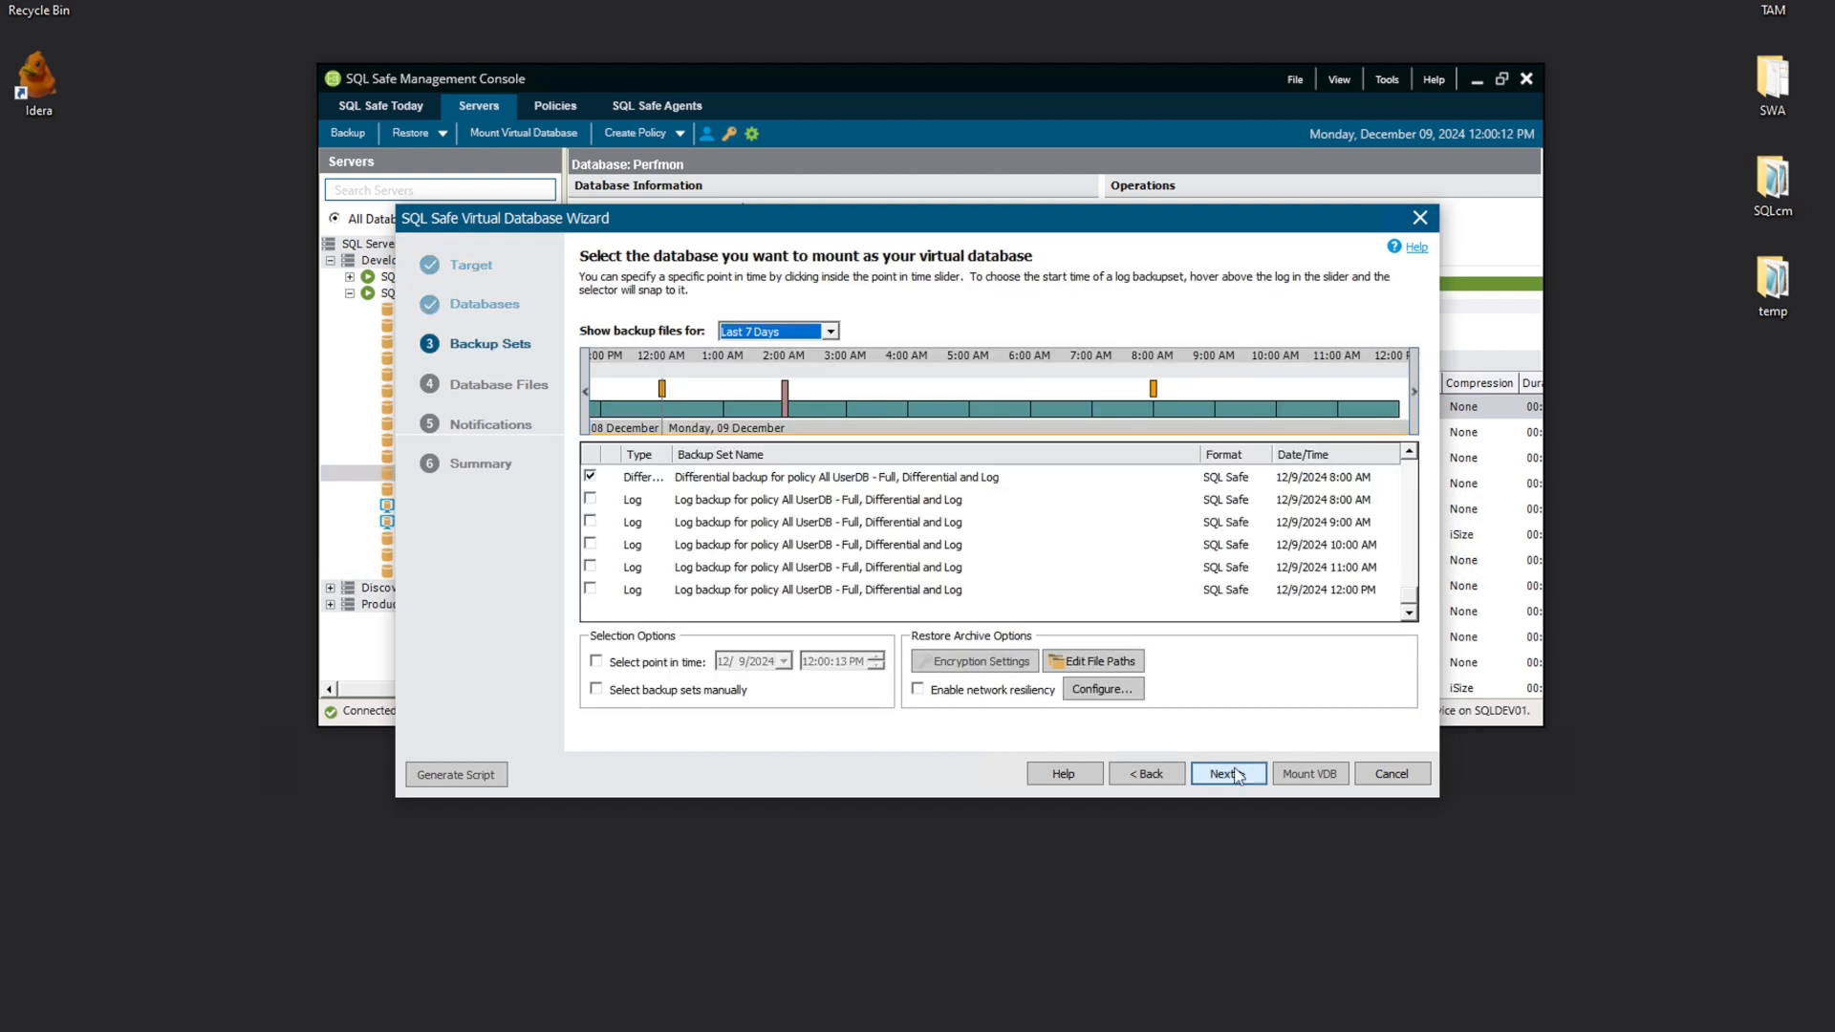
pyautogui.click(787, 396)
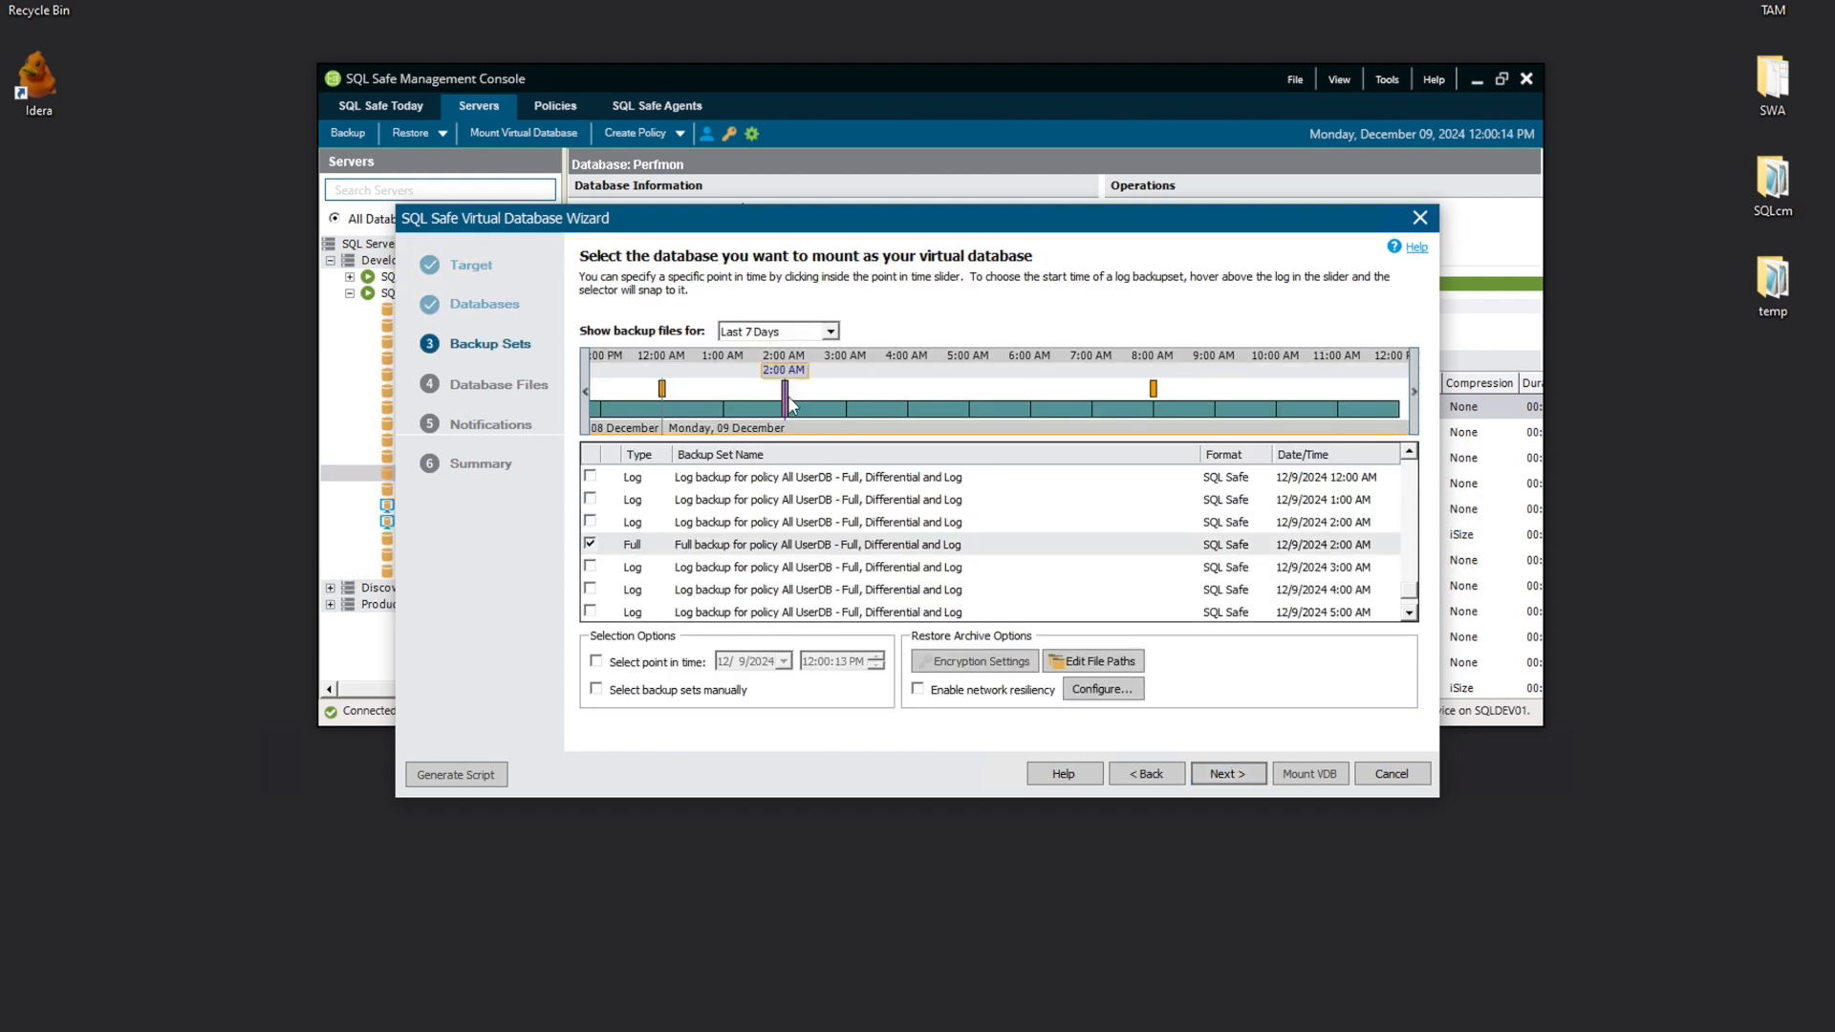
# Name the third virtual database Perfmon_VDB3 and mount it
pyautogui.click(1228, 773)
pyautogui.press('End')
pyautogui.write('3')
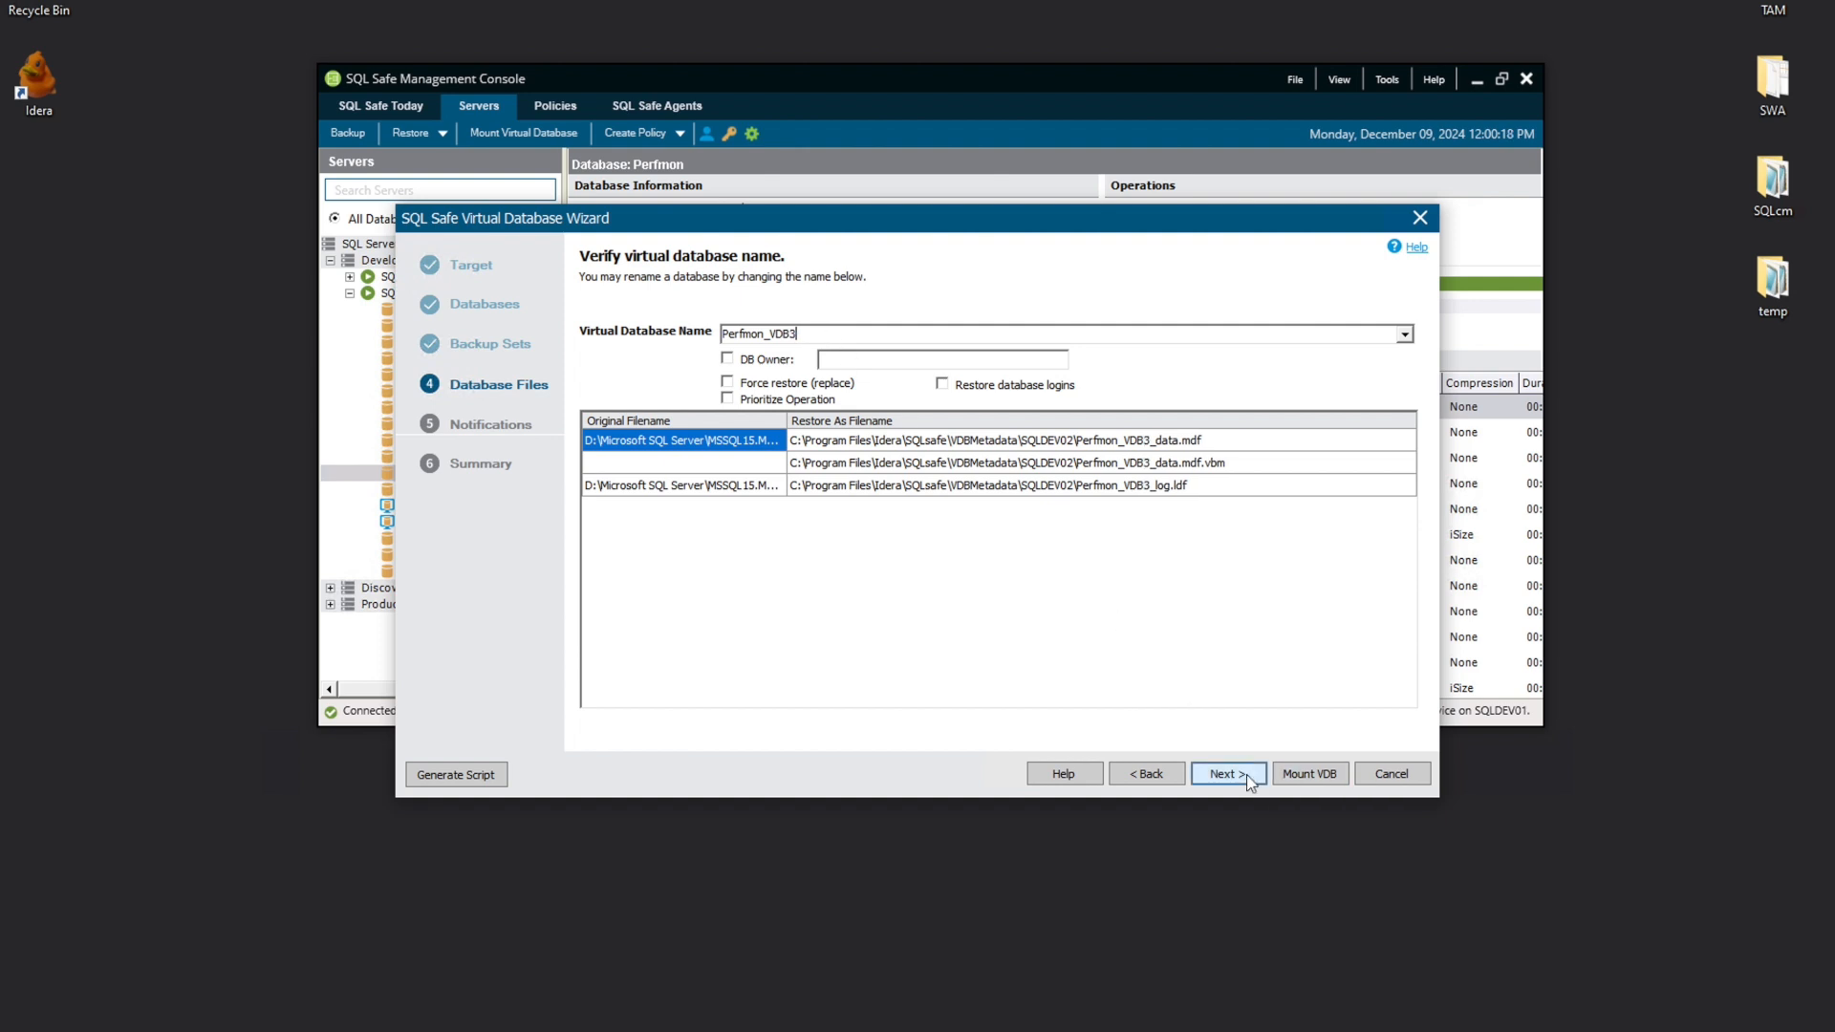
pyautogui.click(1297, 773)
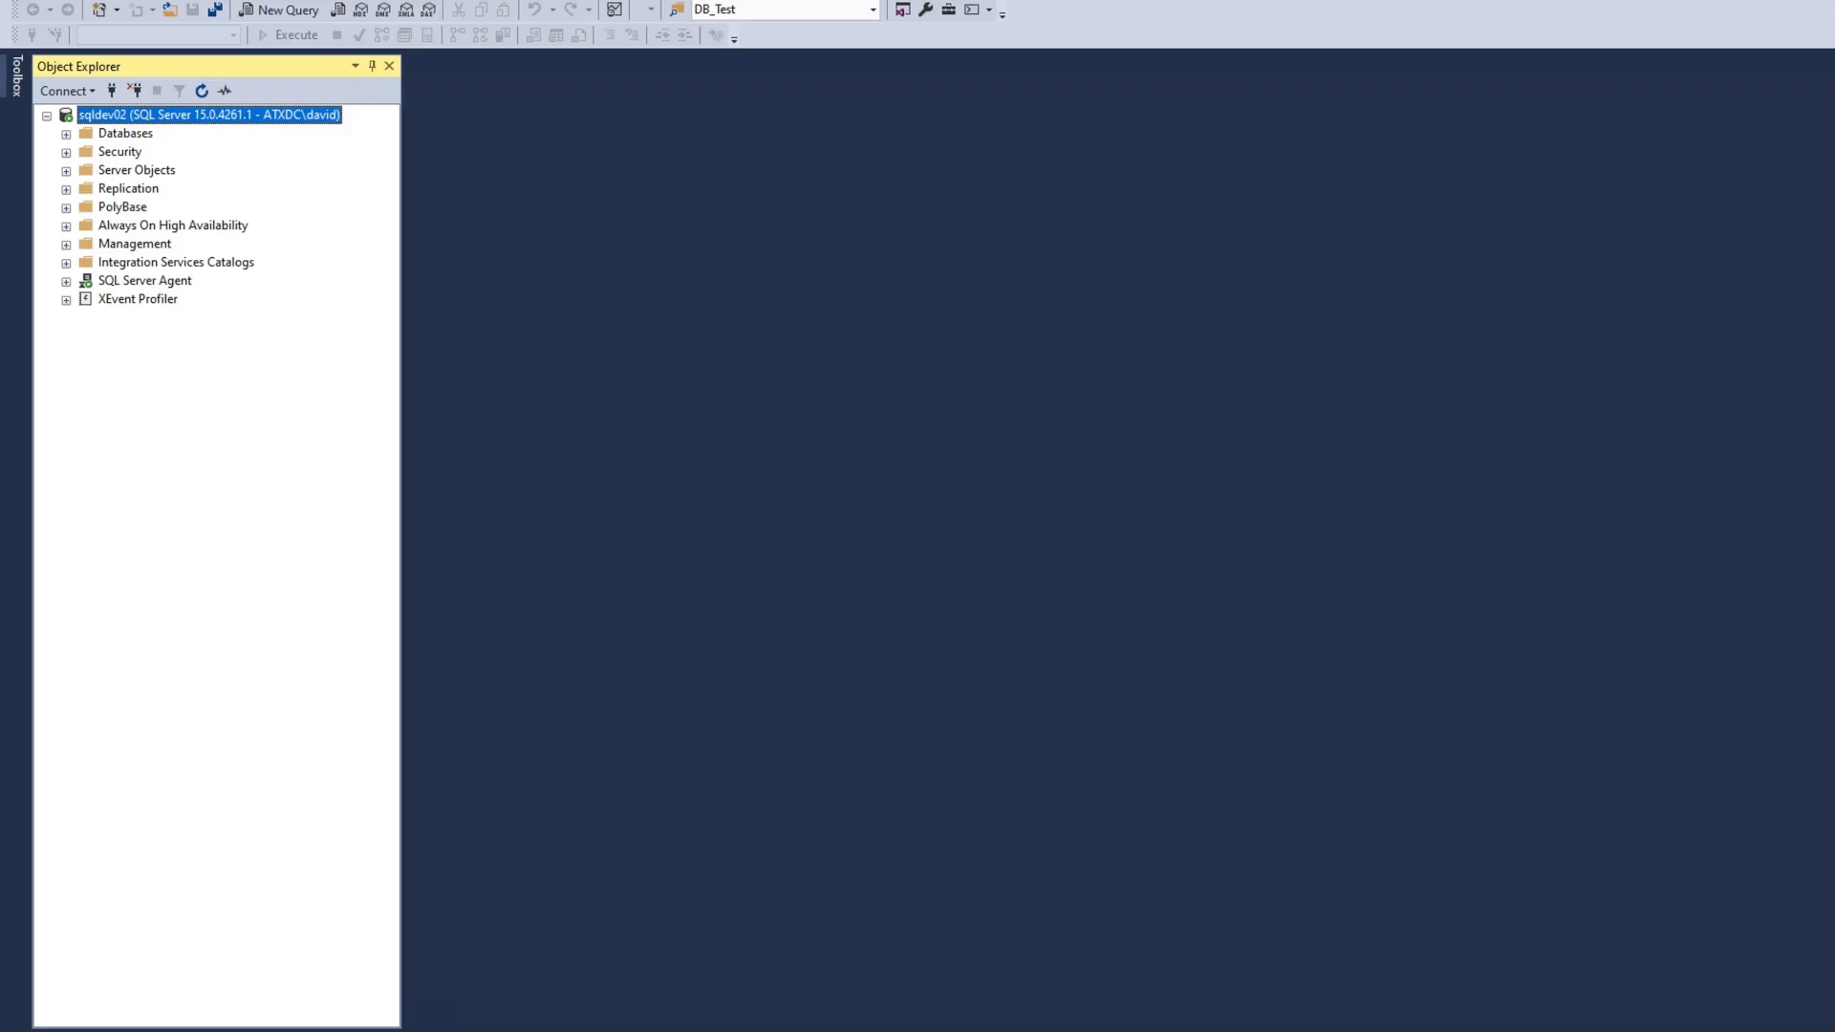
# Switch to SQL Server Management Studio, refresh the sqldev02 server and check its databases Perfmon_VDB1, Perfmon_VDB2 and Perfmon_VDB3
pyautogui.rightClick(116, 116)
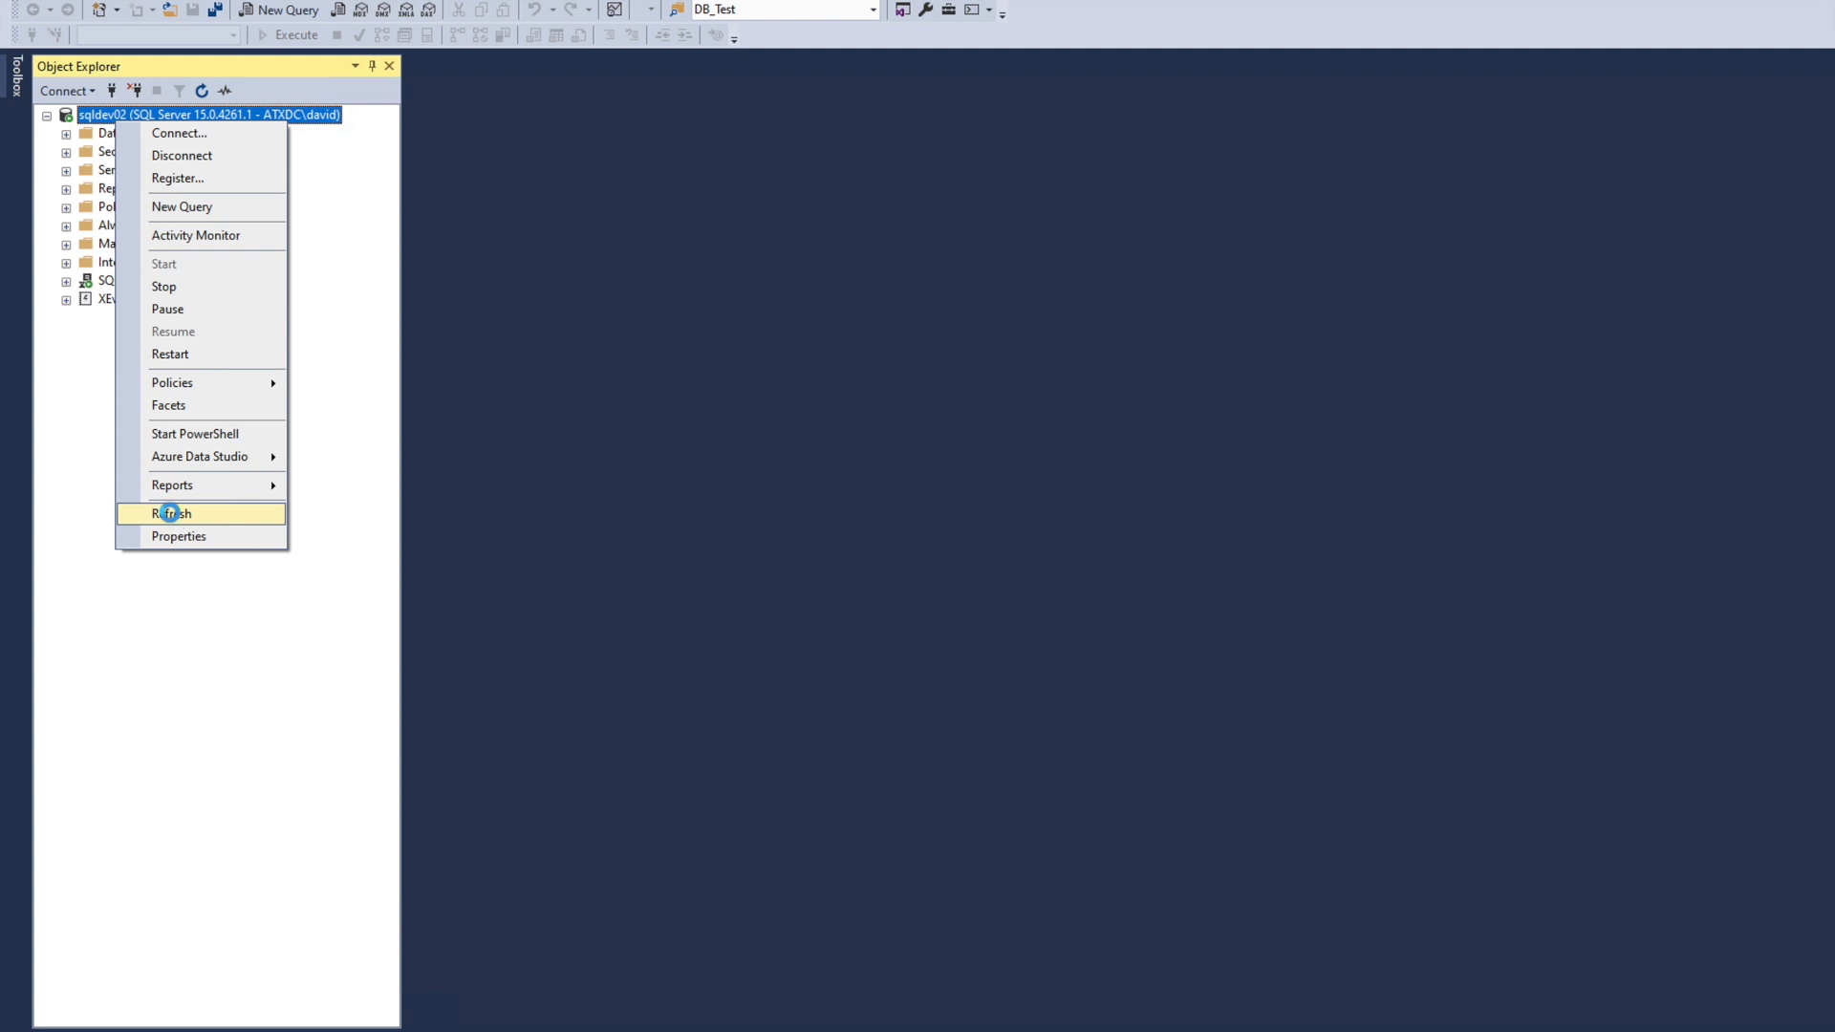
pyautogui.click(157, 515)
pyautogui.click(66, 134)
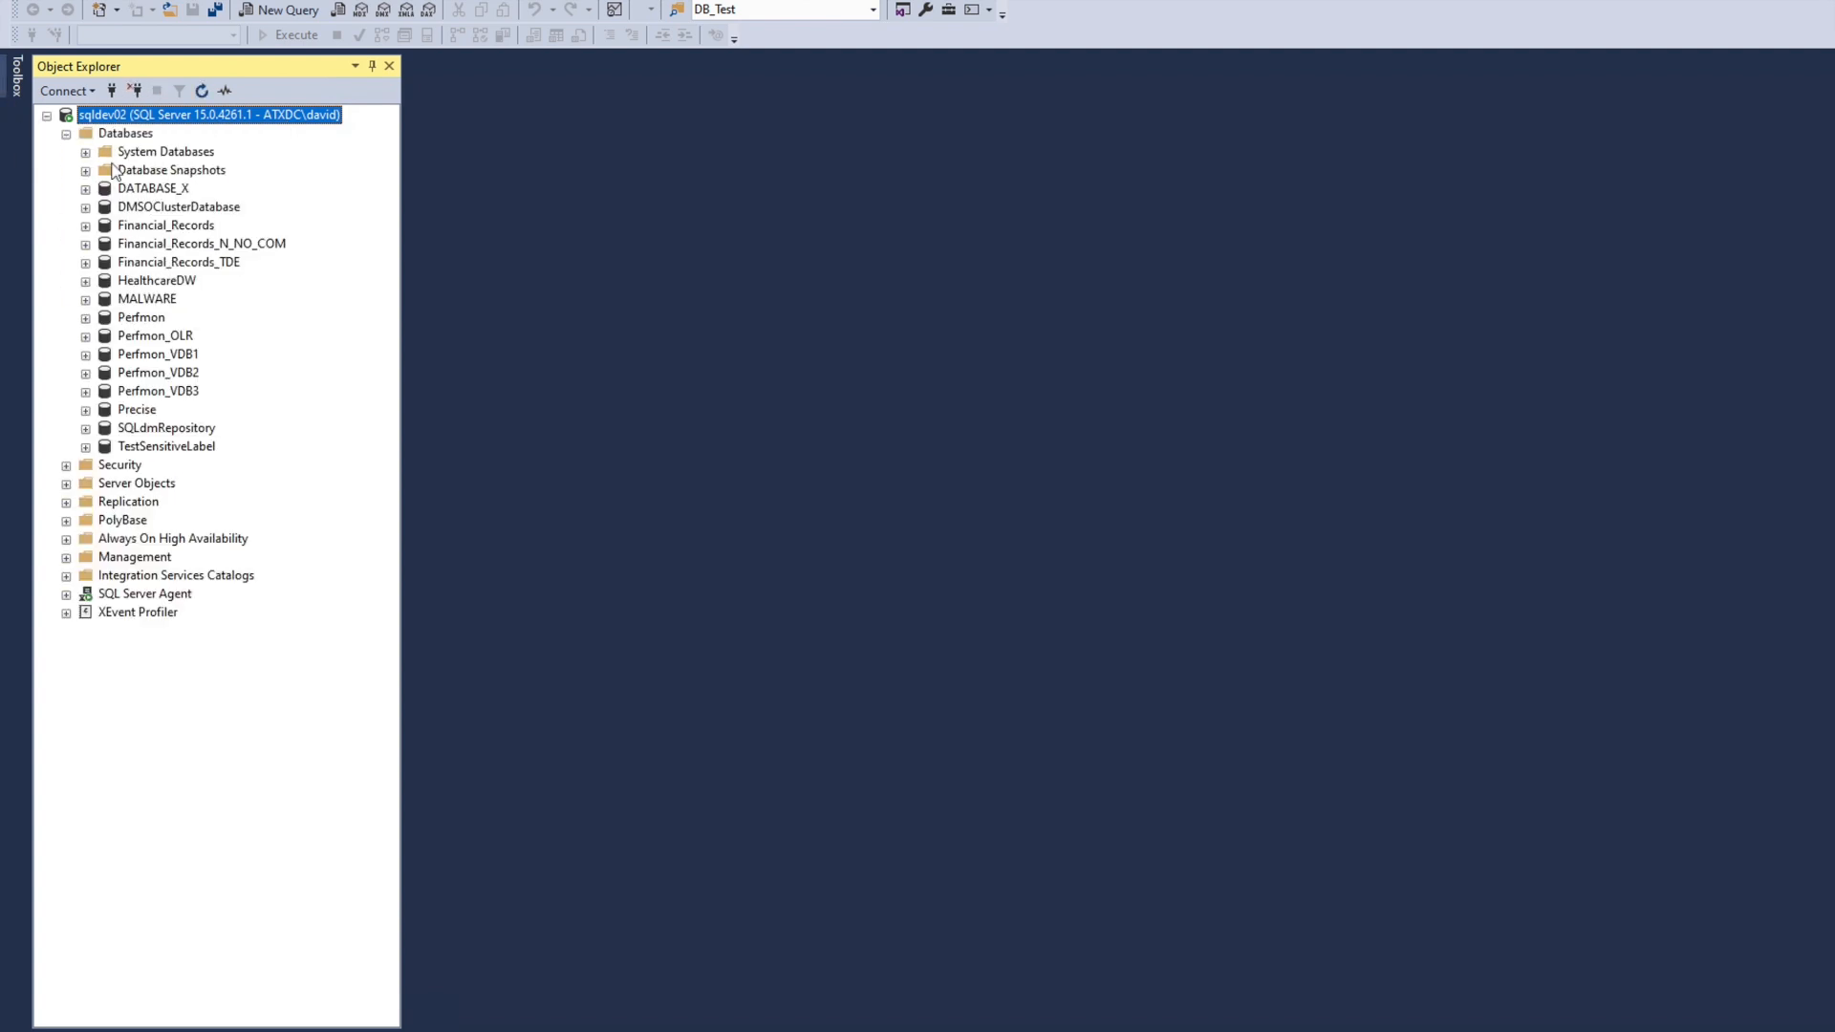
pyautogui.click(170, 356)
pyautogui.click(180, 393)
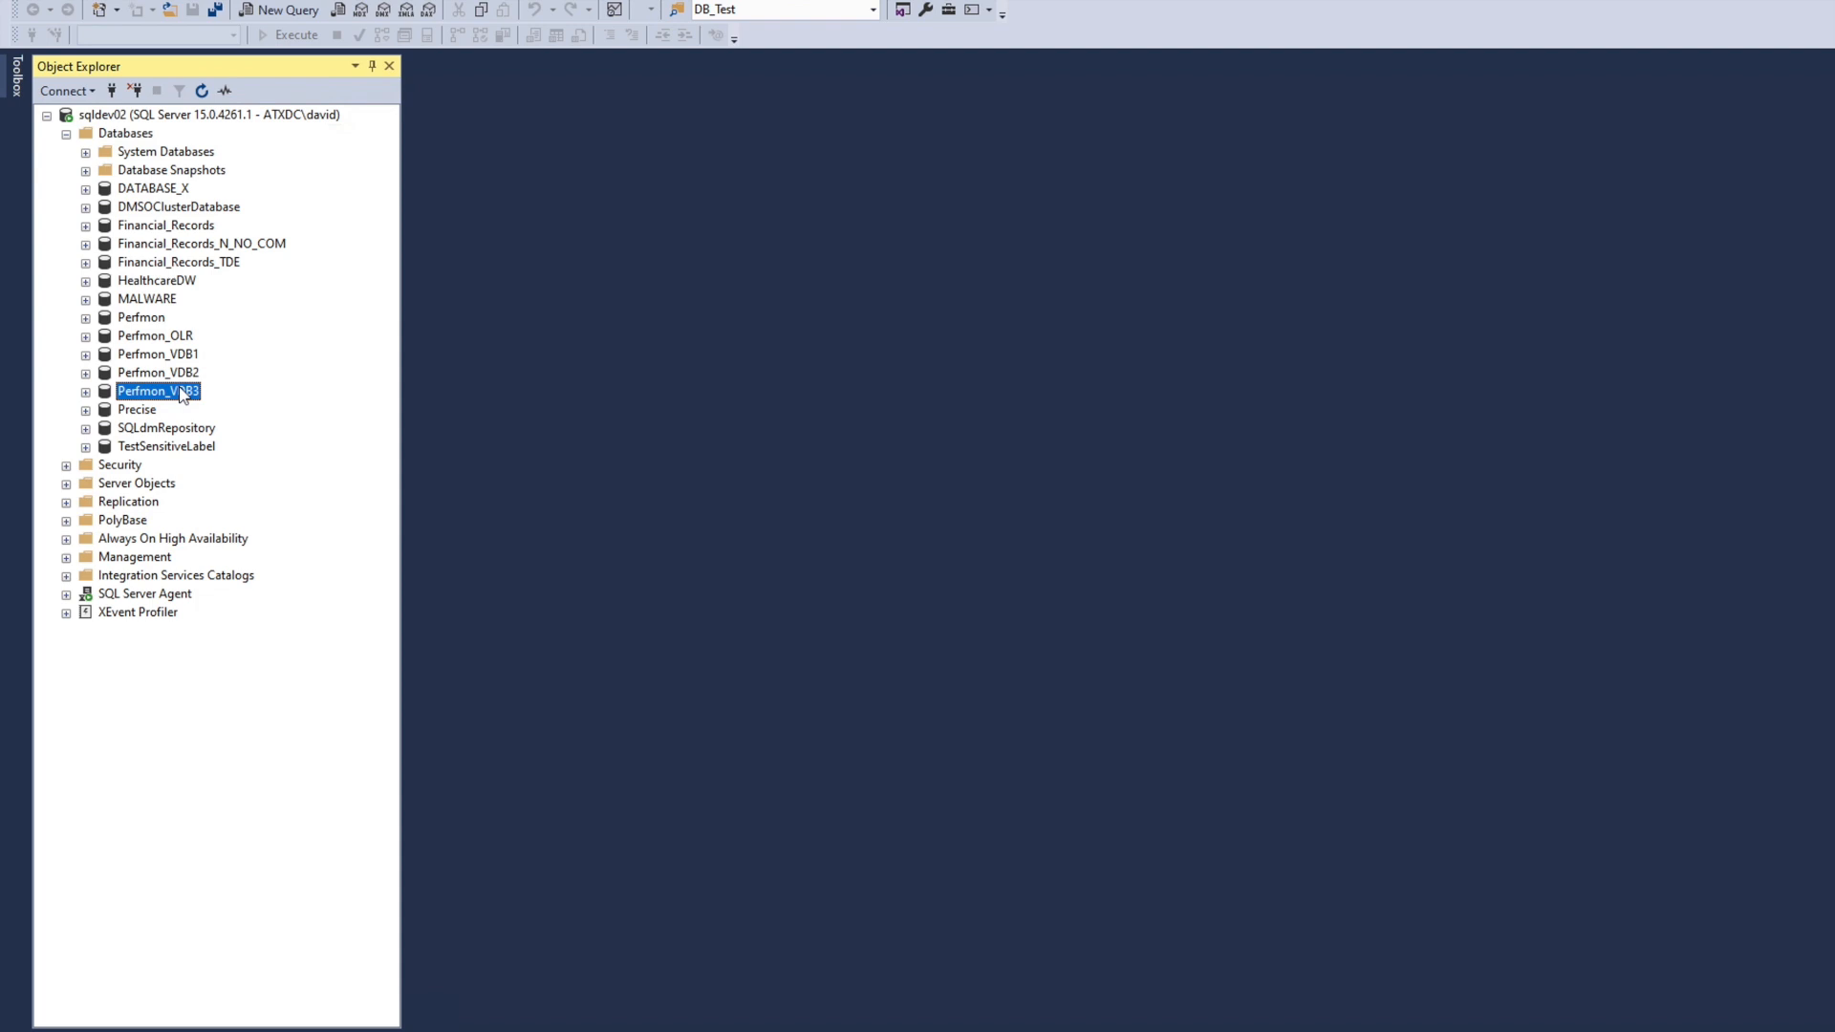
pyautogui.click(191, 356)
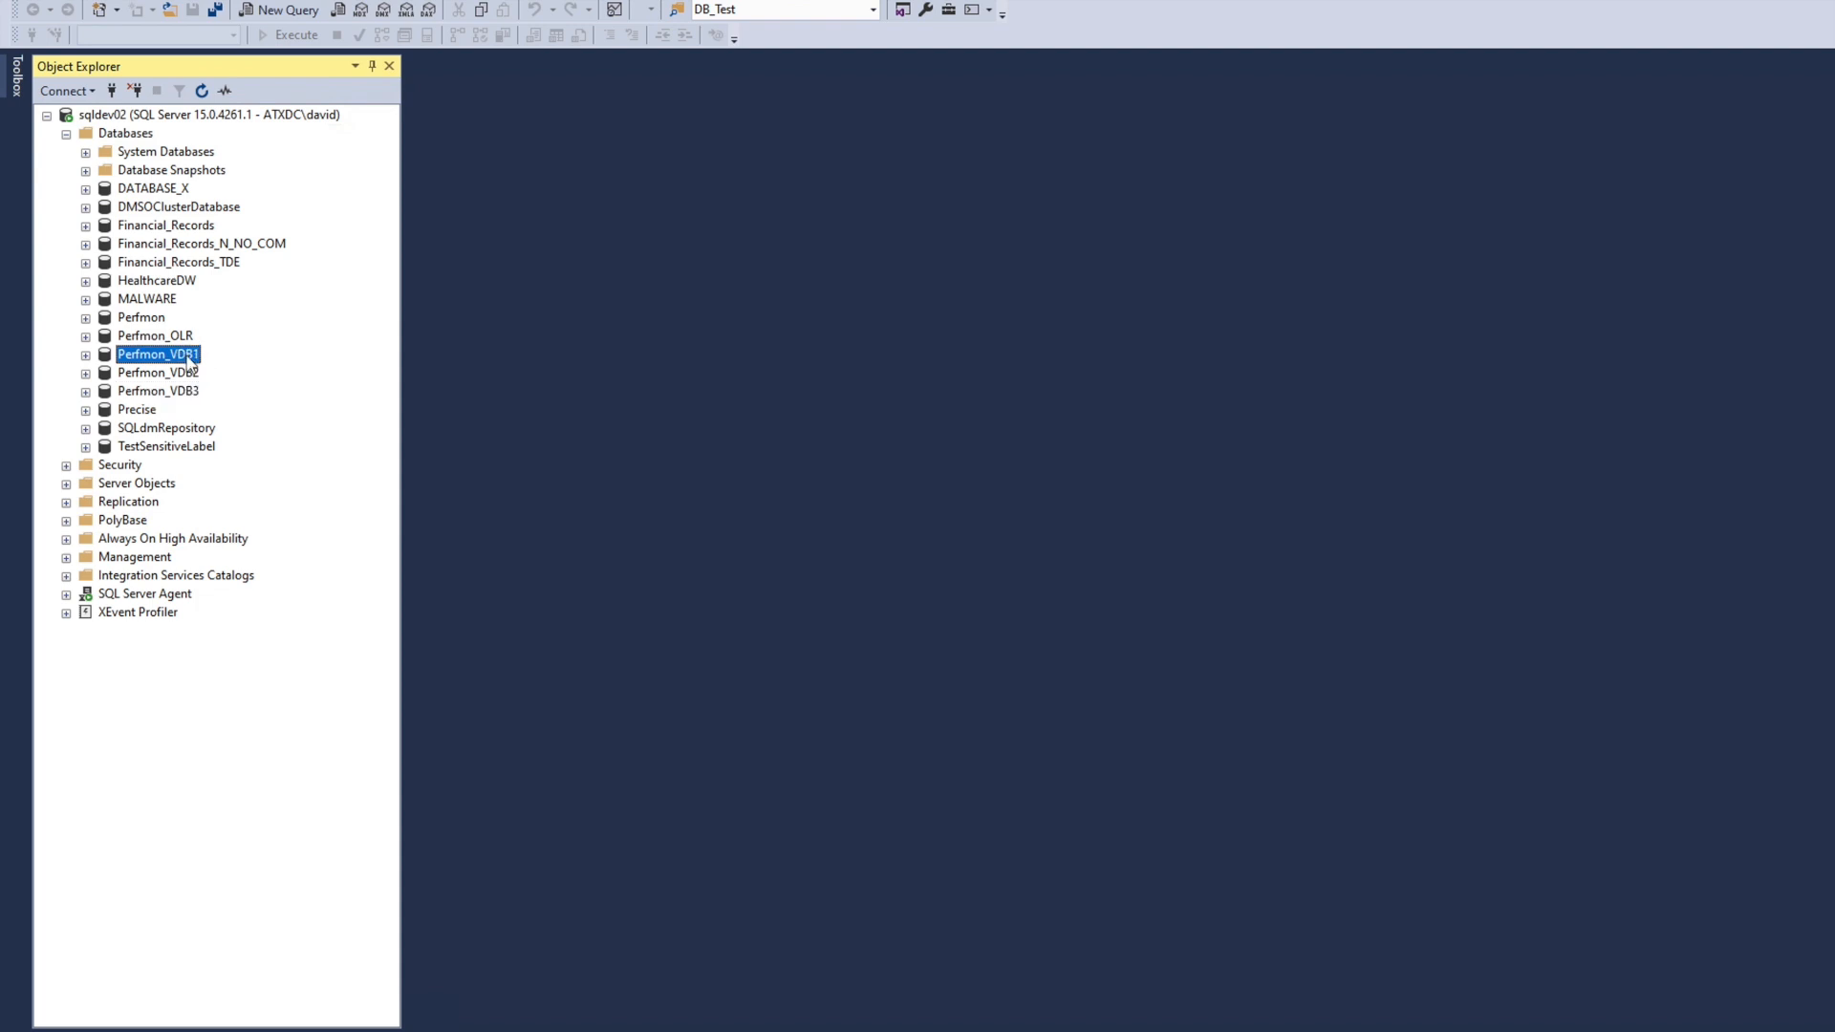
pyautogui.click(195, 374)
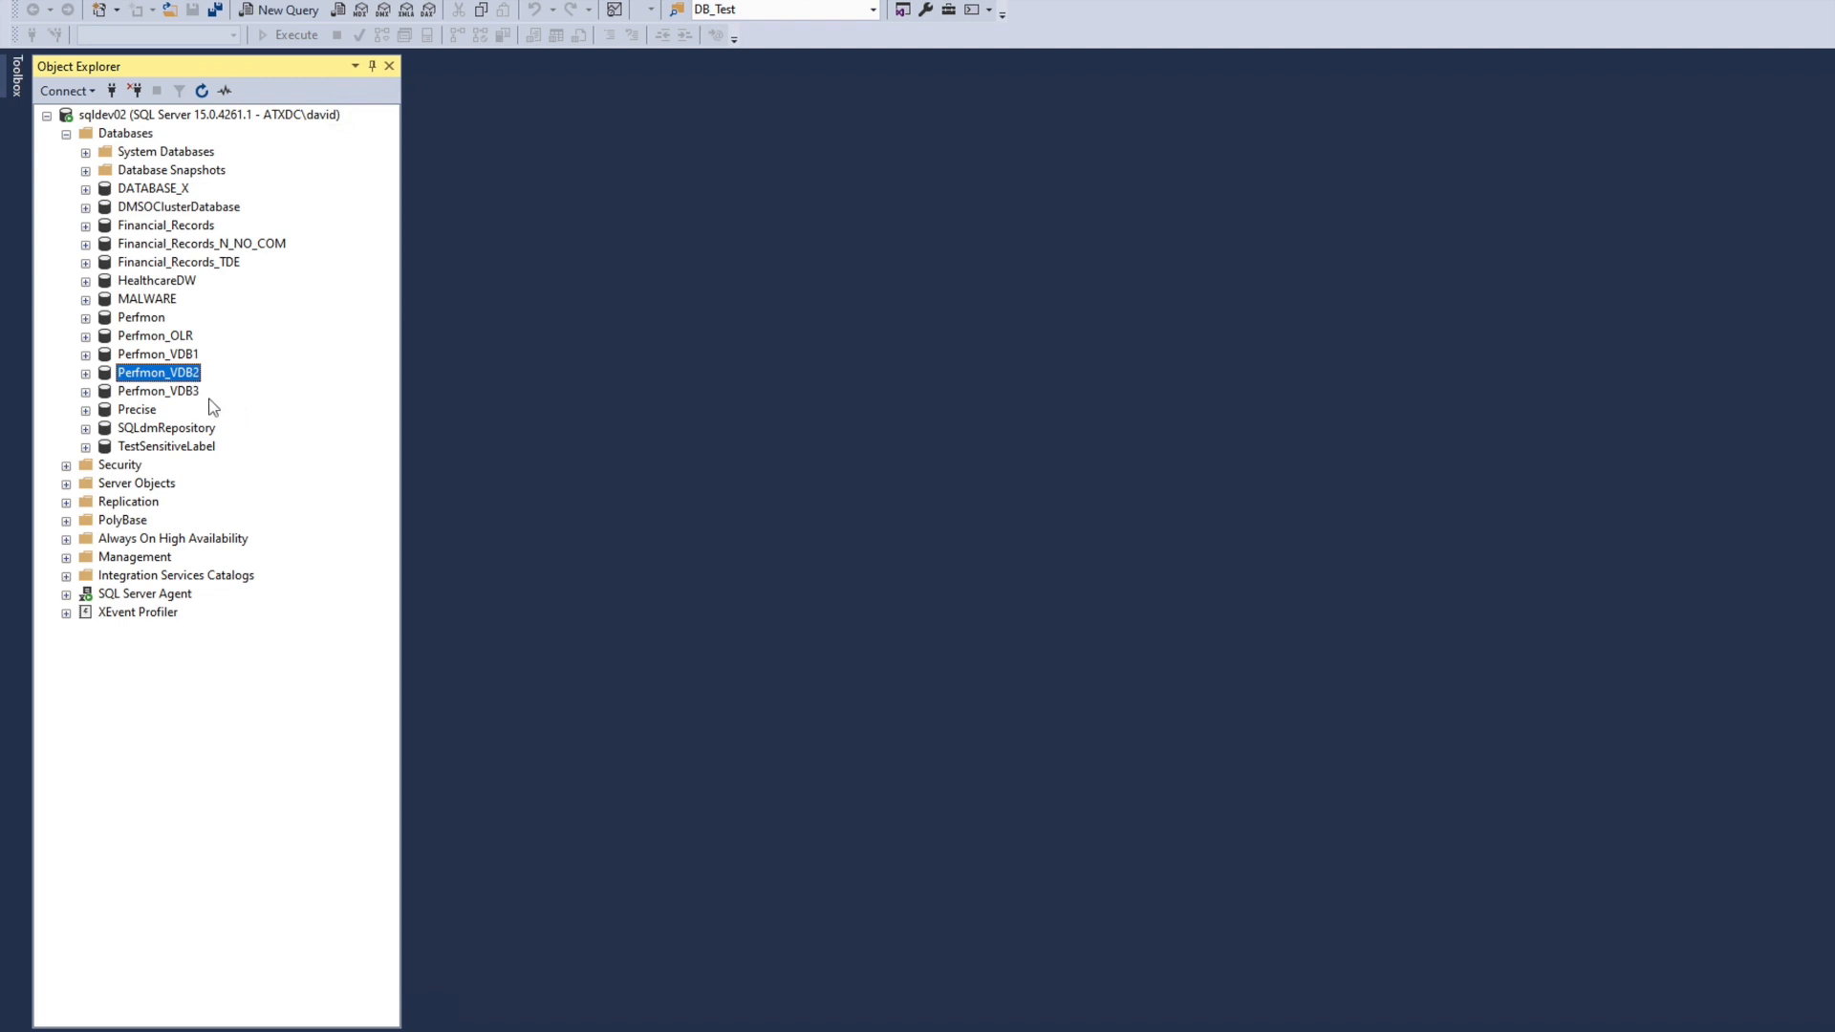
pyautogui.click(195, 393)
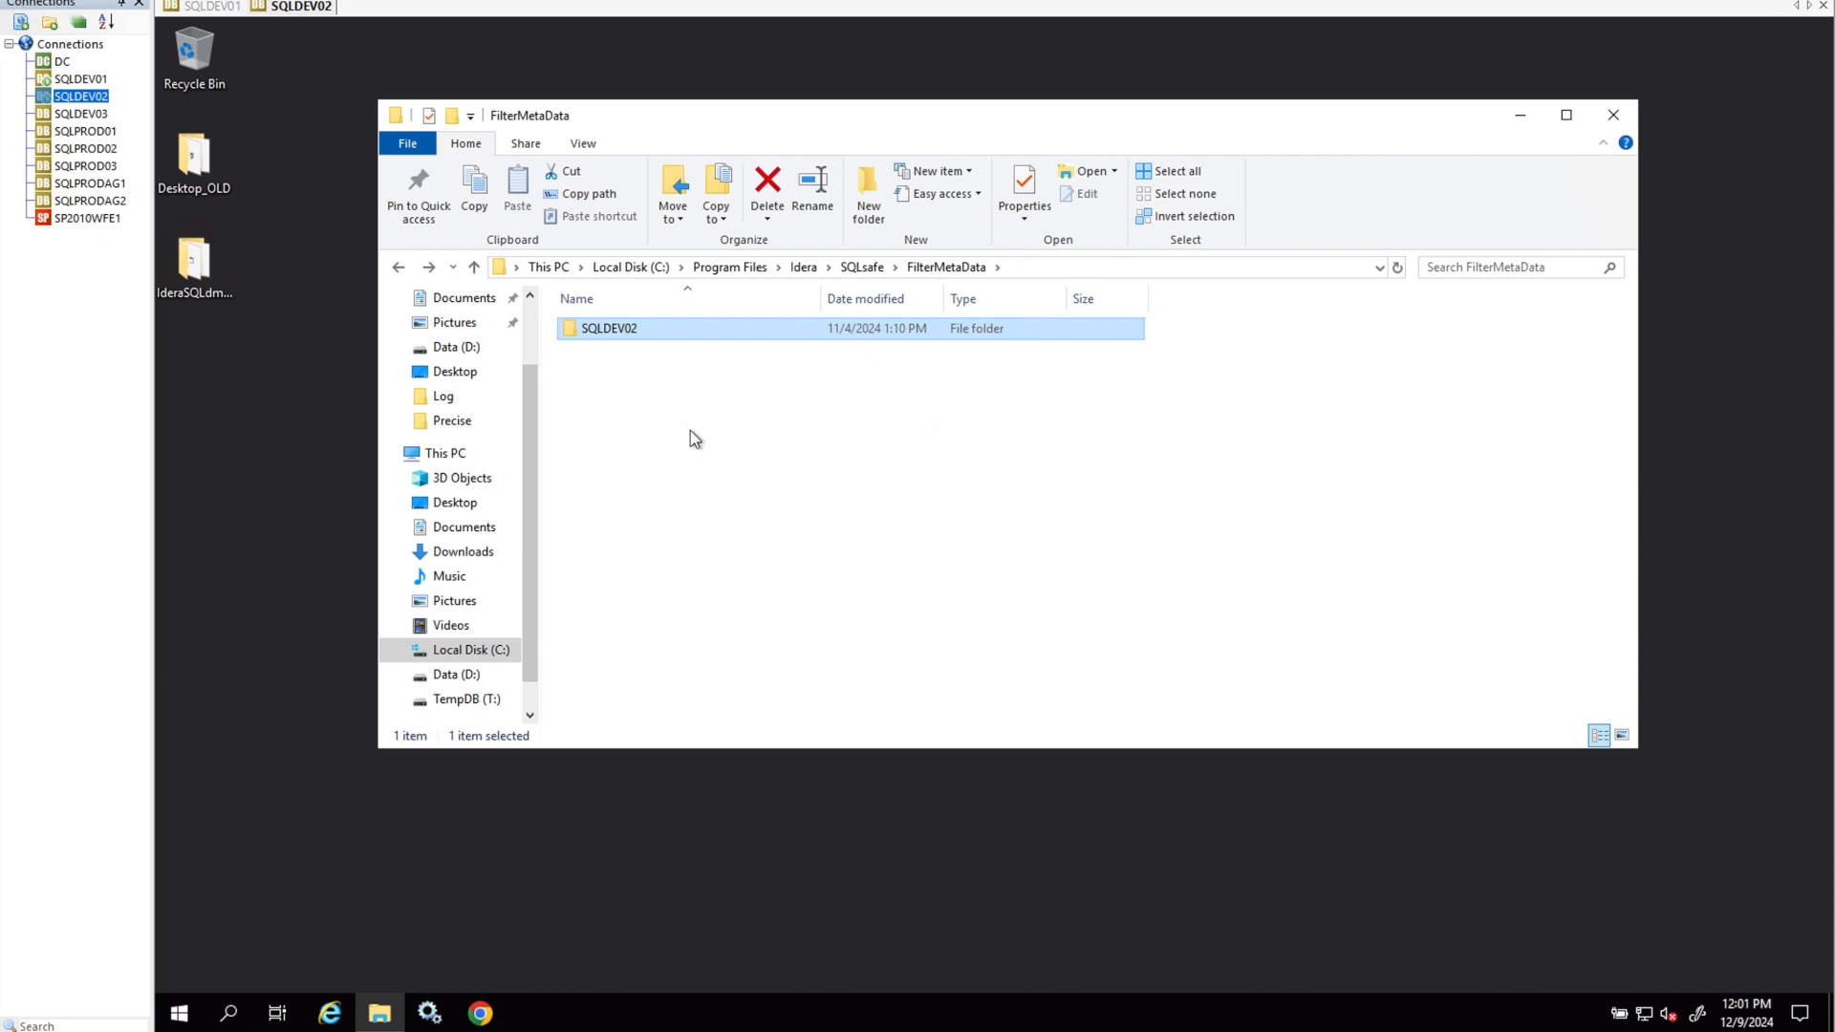
# Look through the FilterMetaData folder and its SQLDEV02 subfolder under C:\Program Files\Idera\SQLsafe, then return to the SQLsafe folder
pyautogui.doubleClick(648, 331)
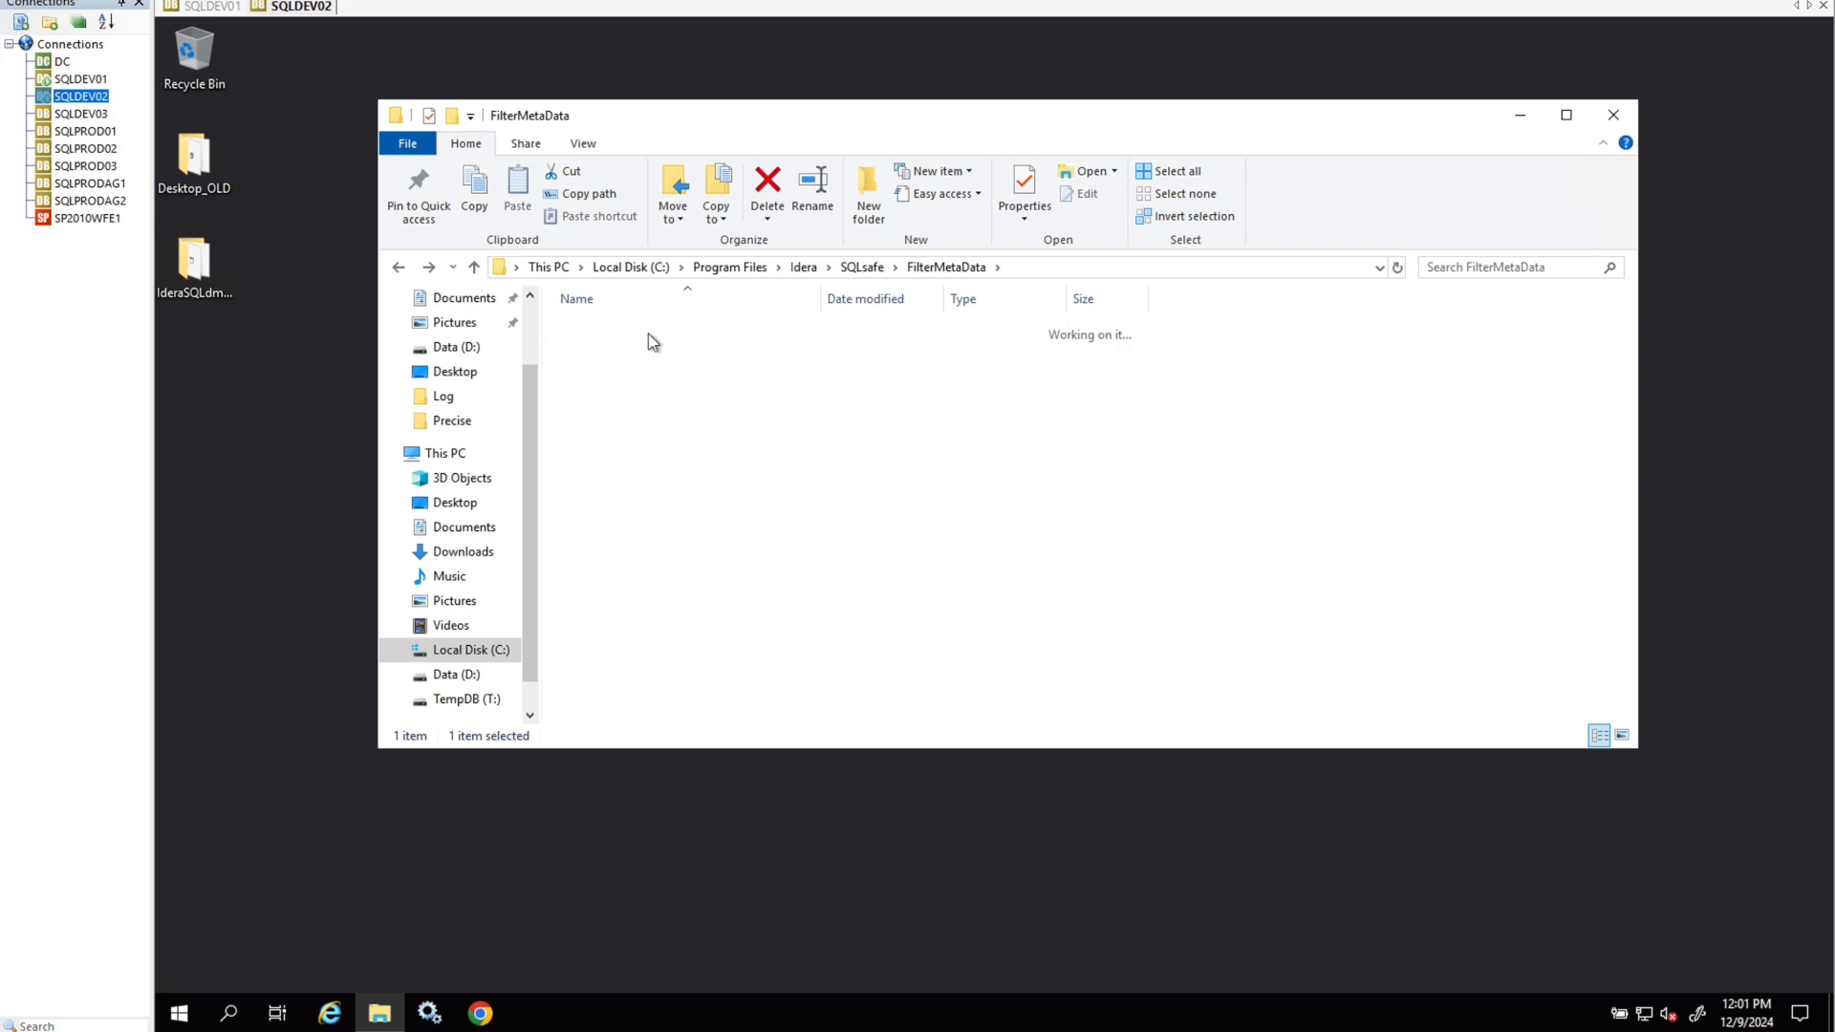
pyautogui.click(944, 267)
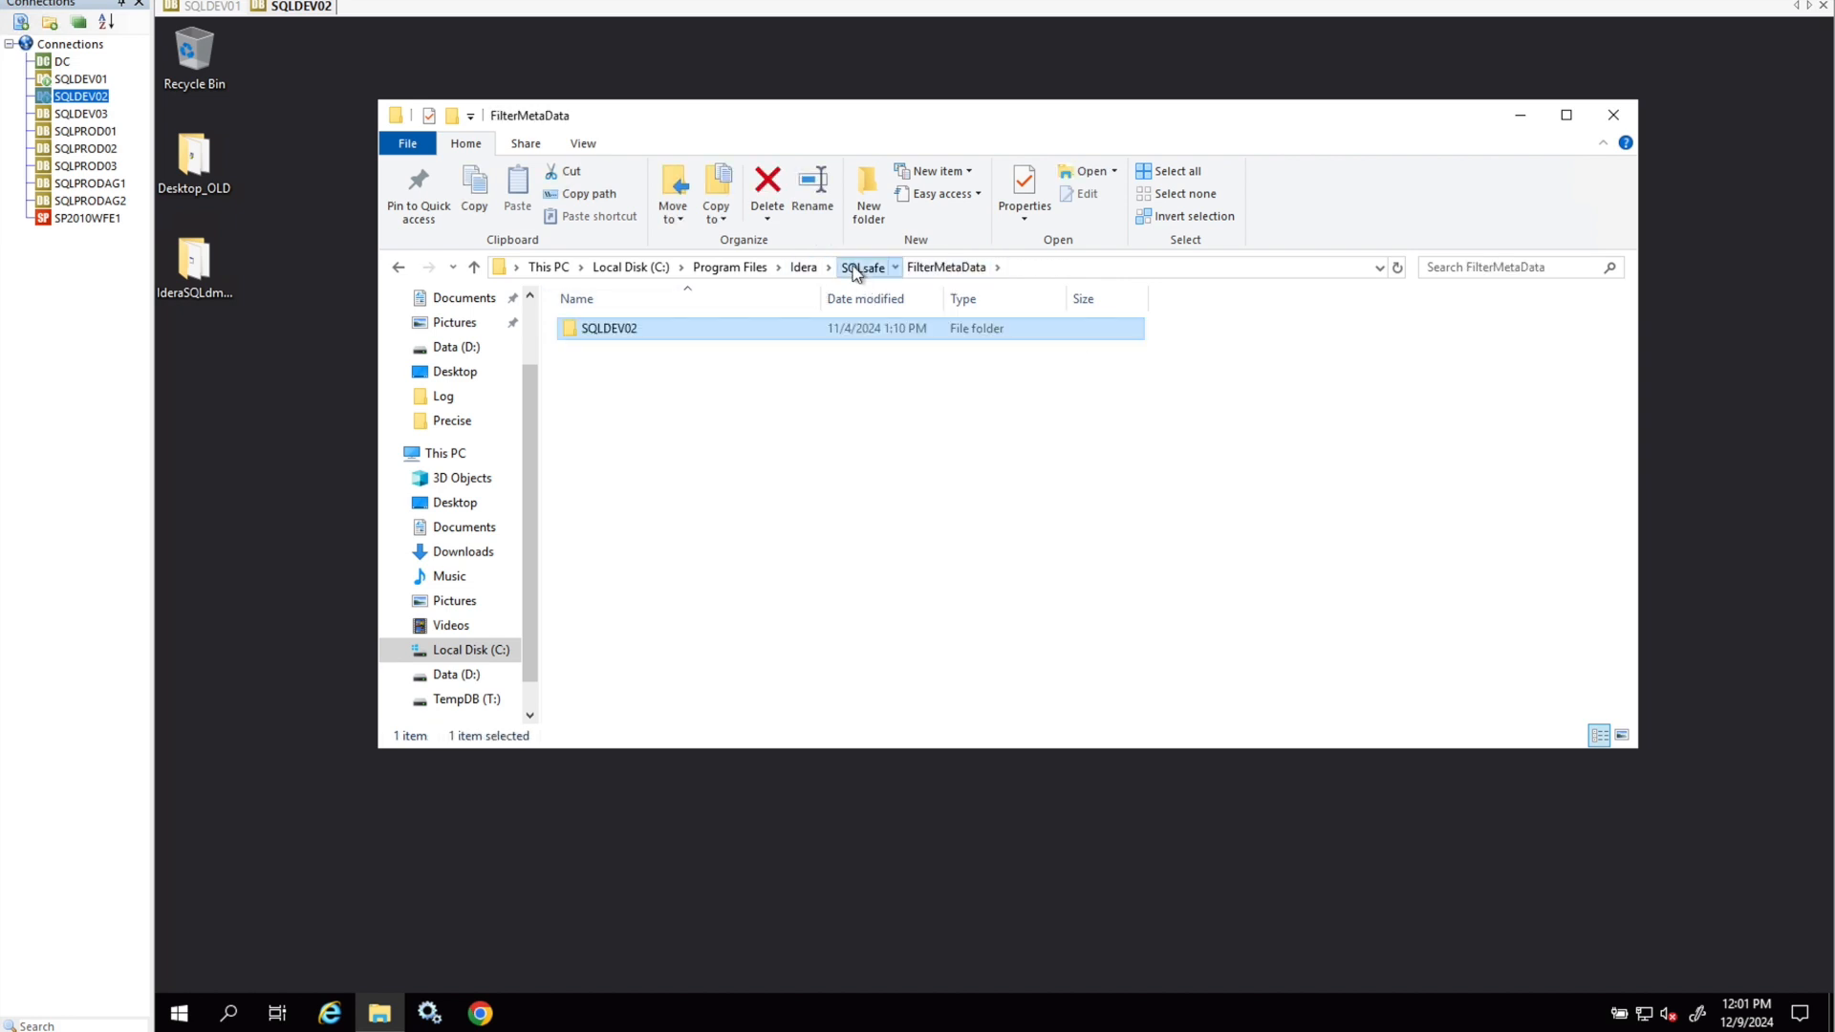
pyautogui.click(860, 268)
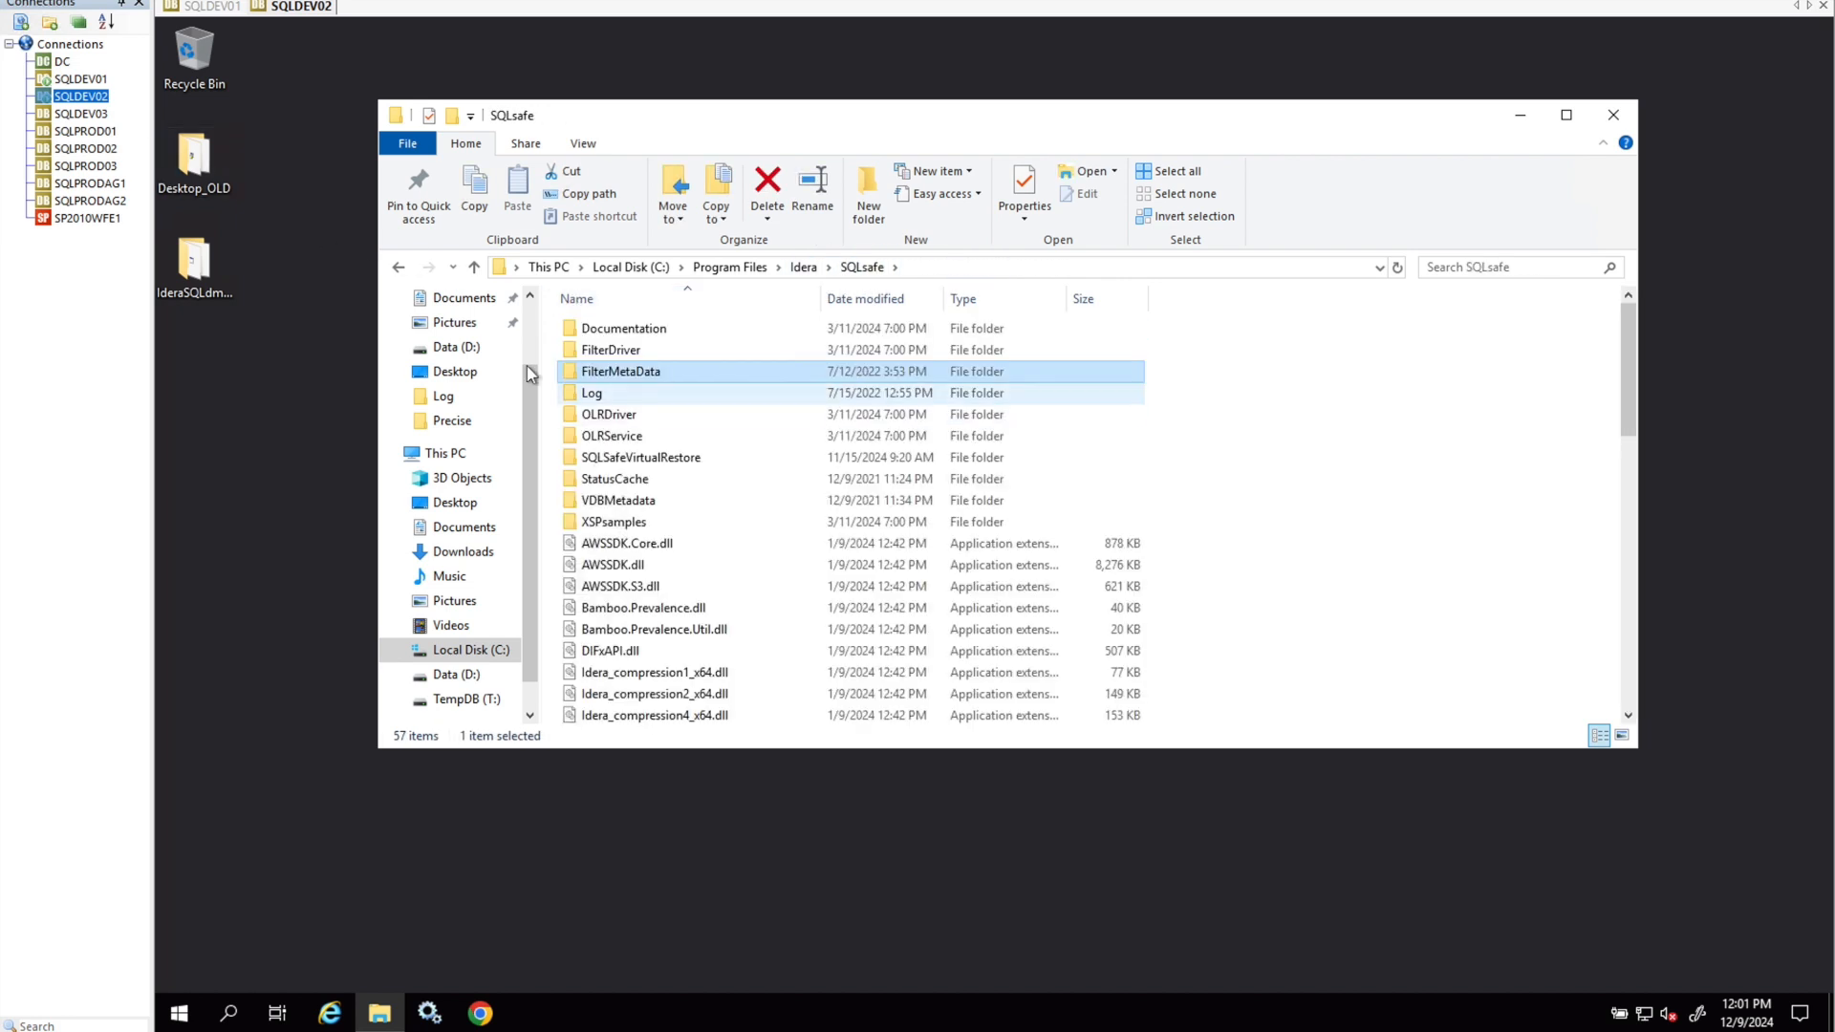
pyautogui.doubleClick(623, 374)
pyautogui.doubleClick(604, 340)
pyautogui.click(396, 270)
pyautogui.click(397, 269)
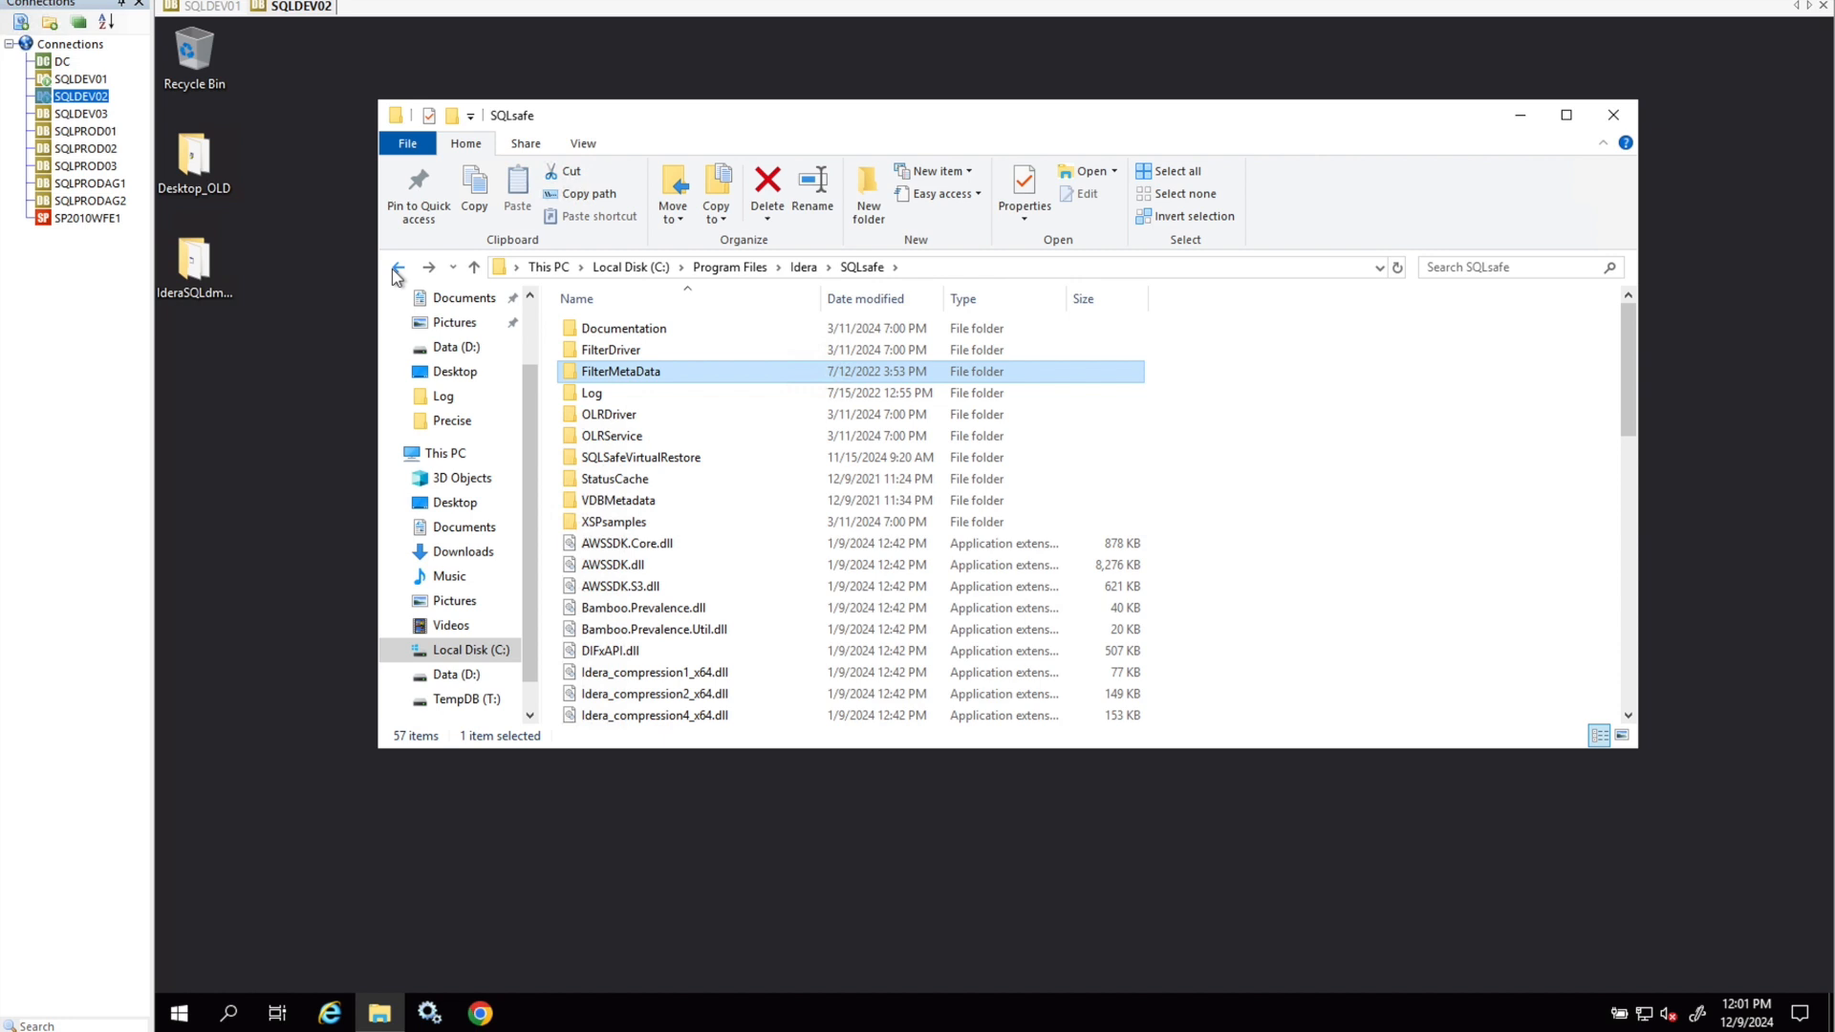
pyautogui.click(394, 270)
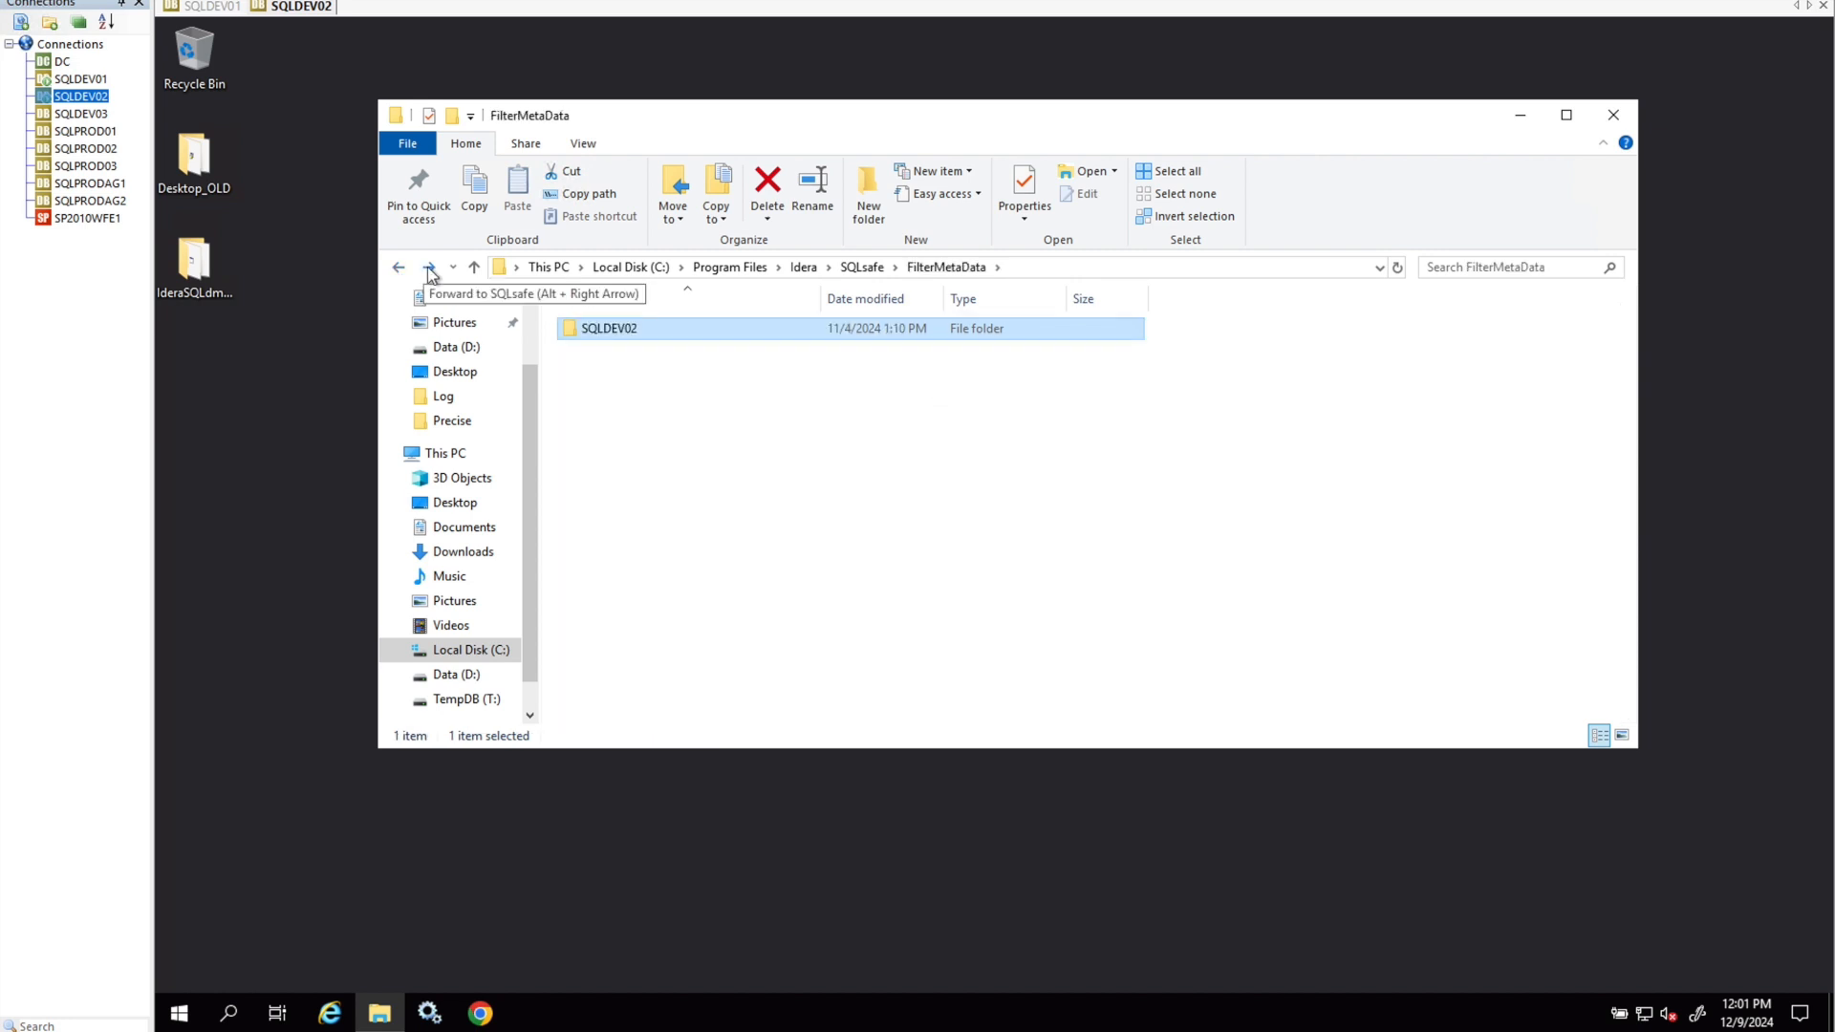
pyautogui.click(427, 268)
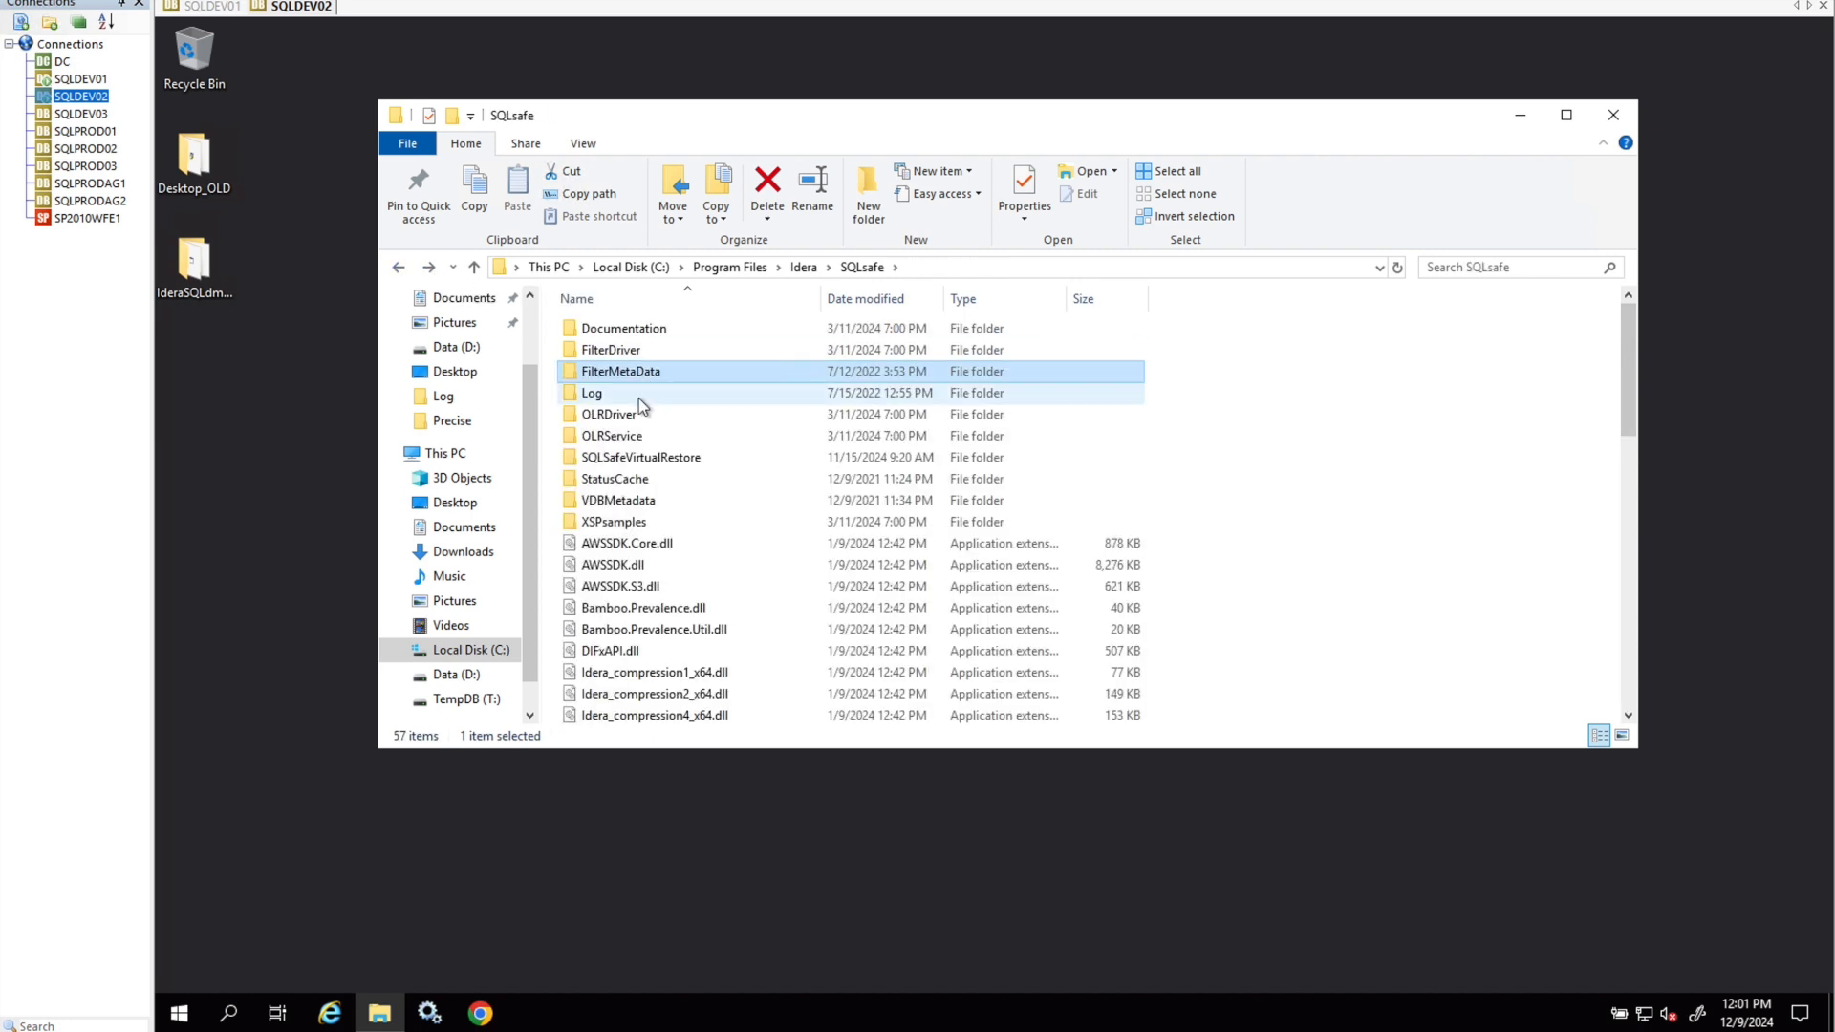
# Open SQLDEV02 inside the VDBMetadata folder, widen the Size column and check the virtual databases' data file sizes
pyautogui.doubleClick(621, 500)
pyautogui.doubleClick(591, 334)
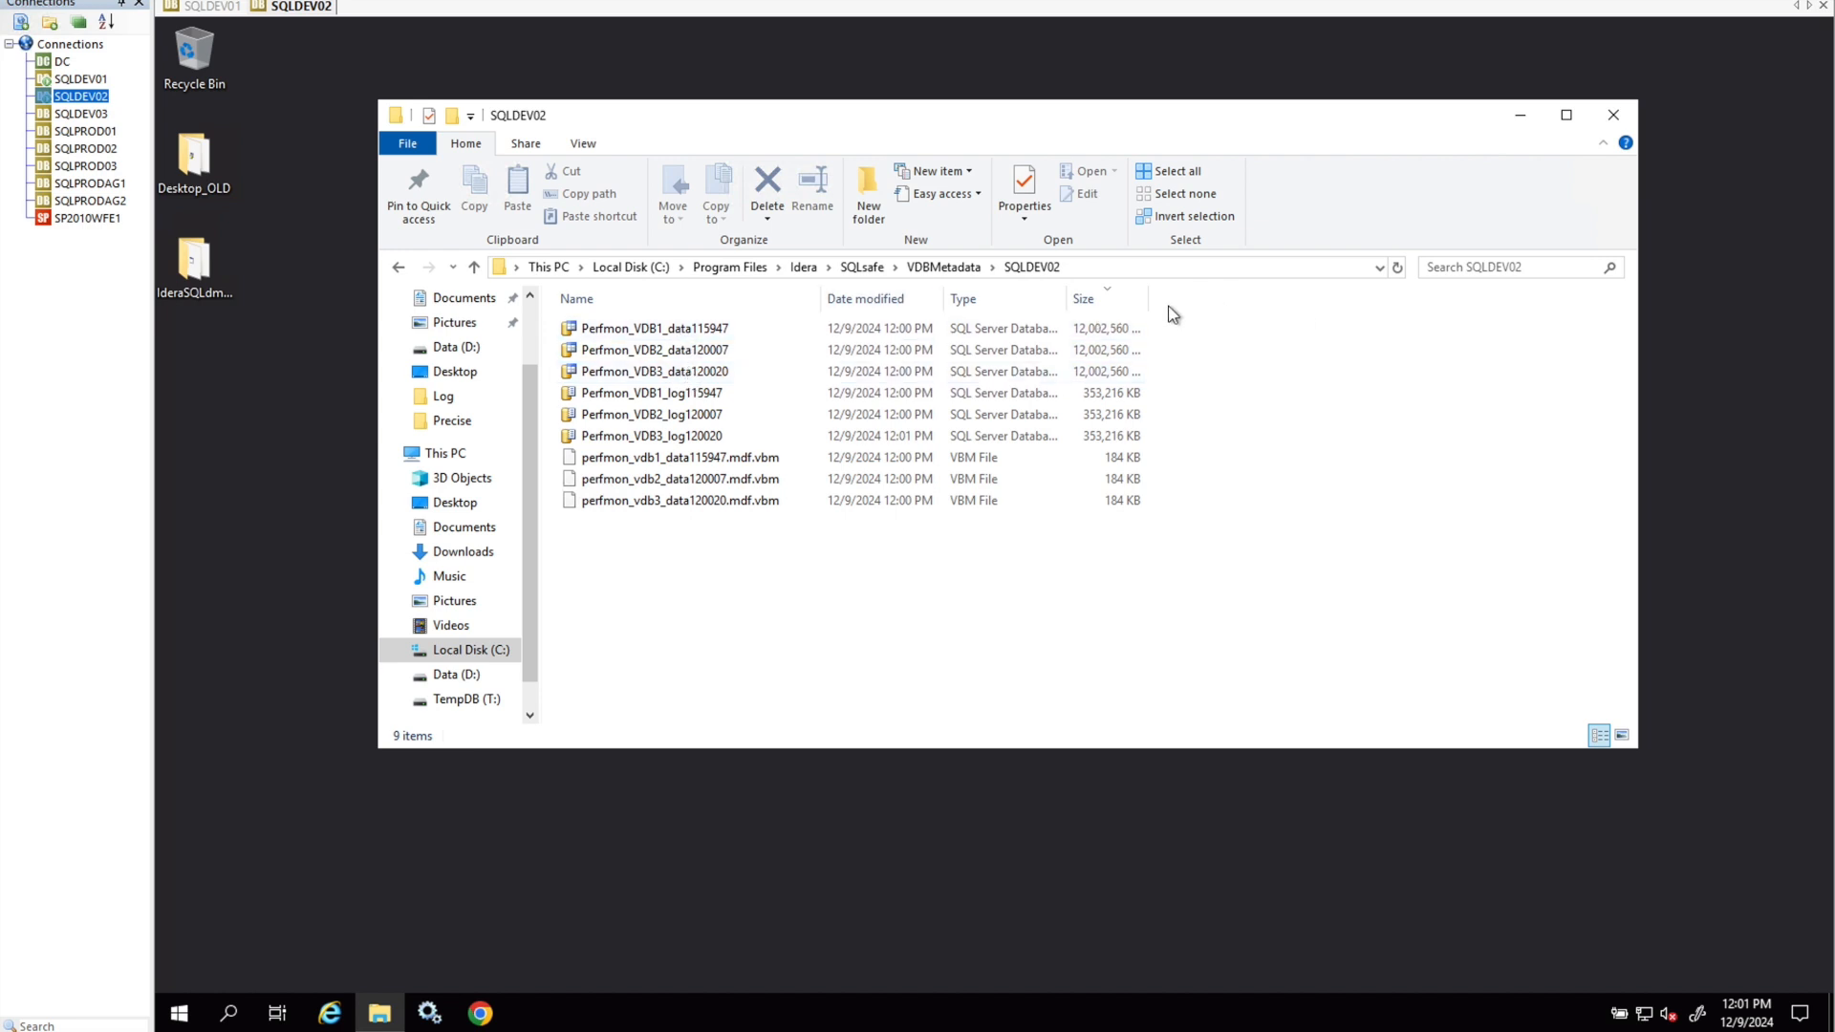
pyautogui.moveTo(1149, 299); pyautogui.dragTo(1328, 299)
pyautogui.click(1283, 336)
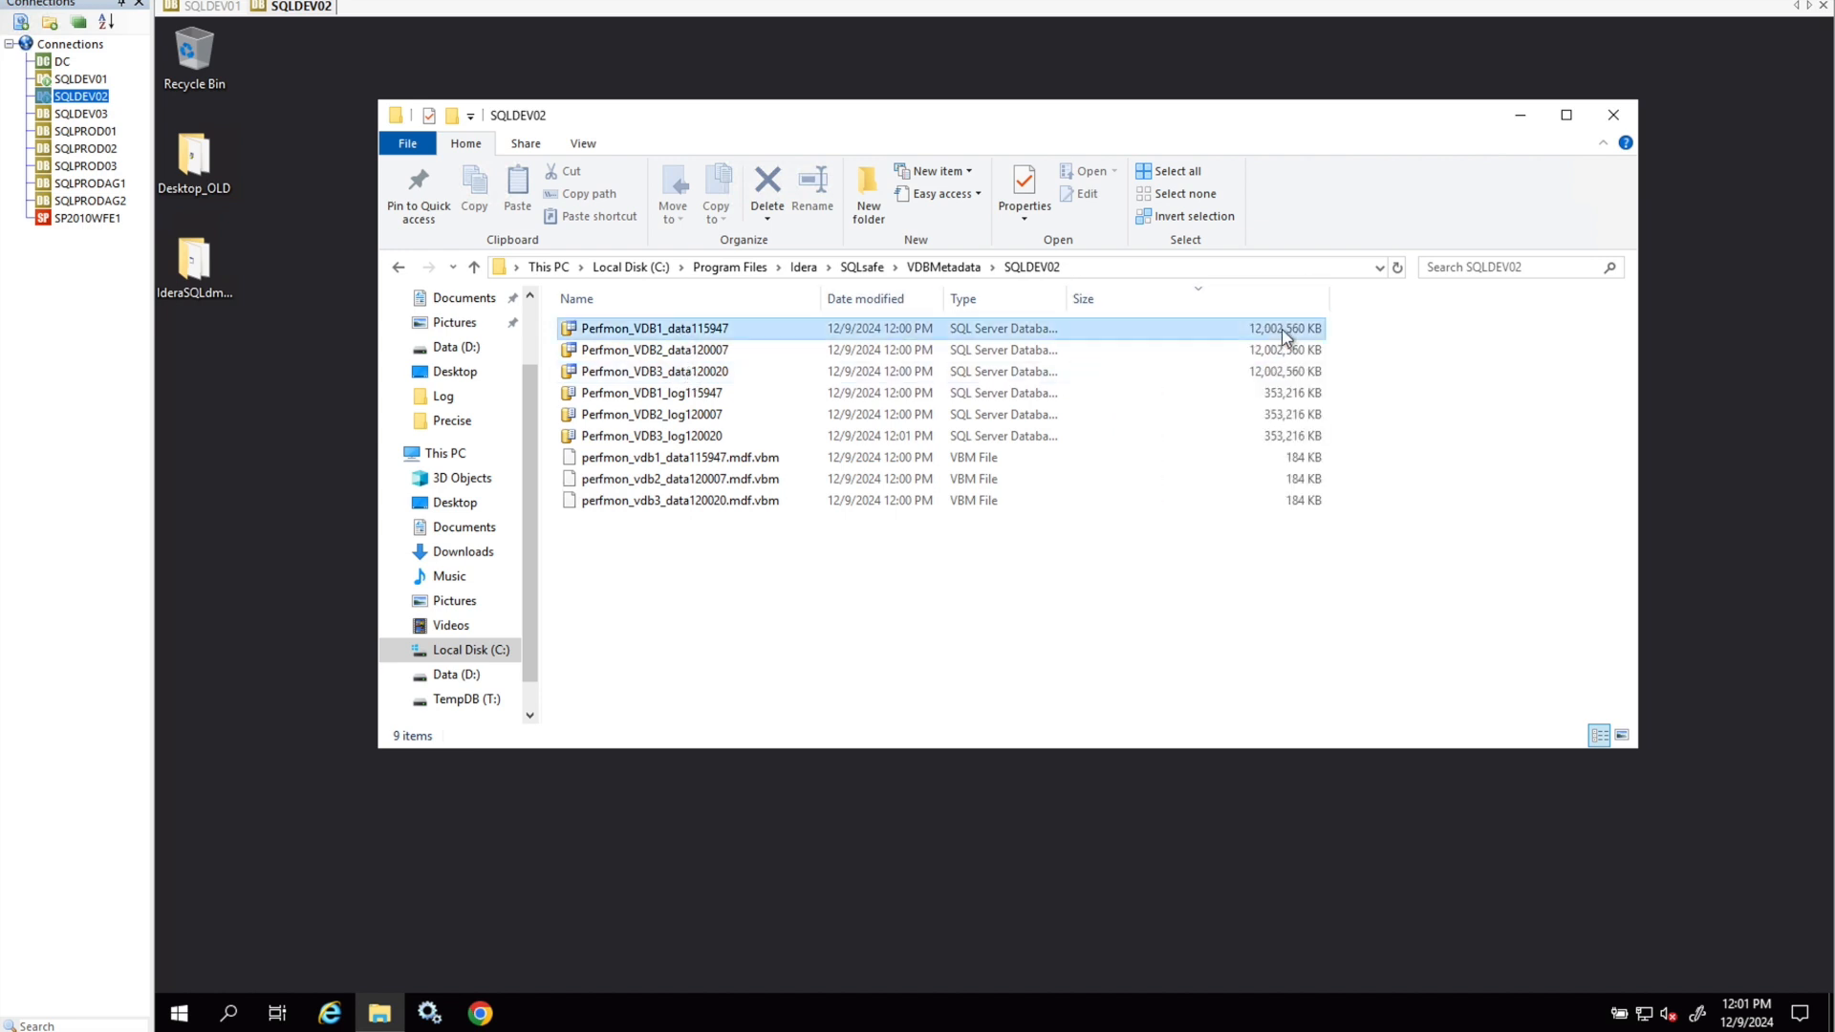
pyautogui.click(1283, 371)
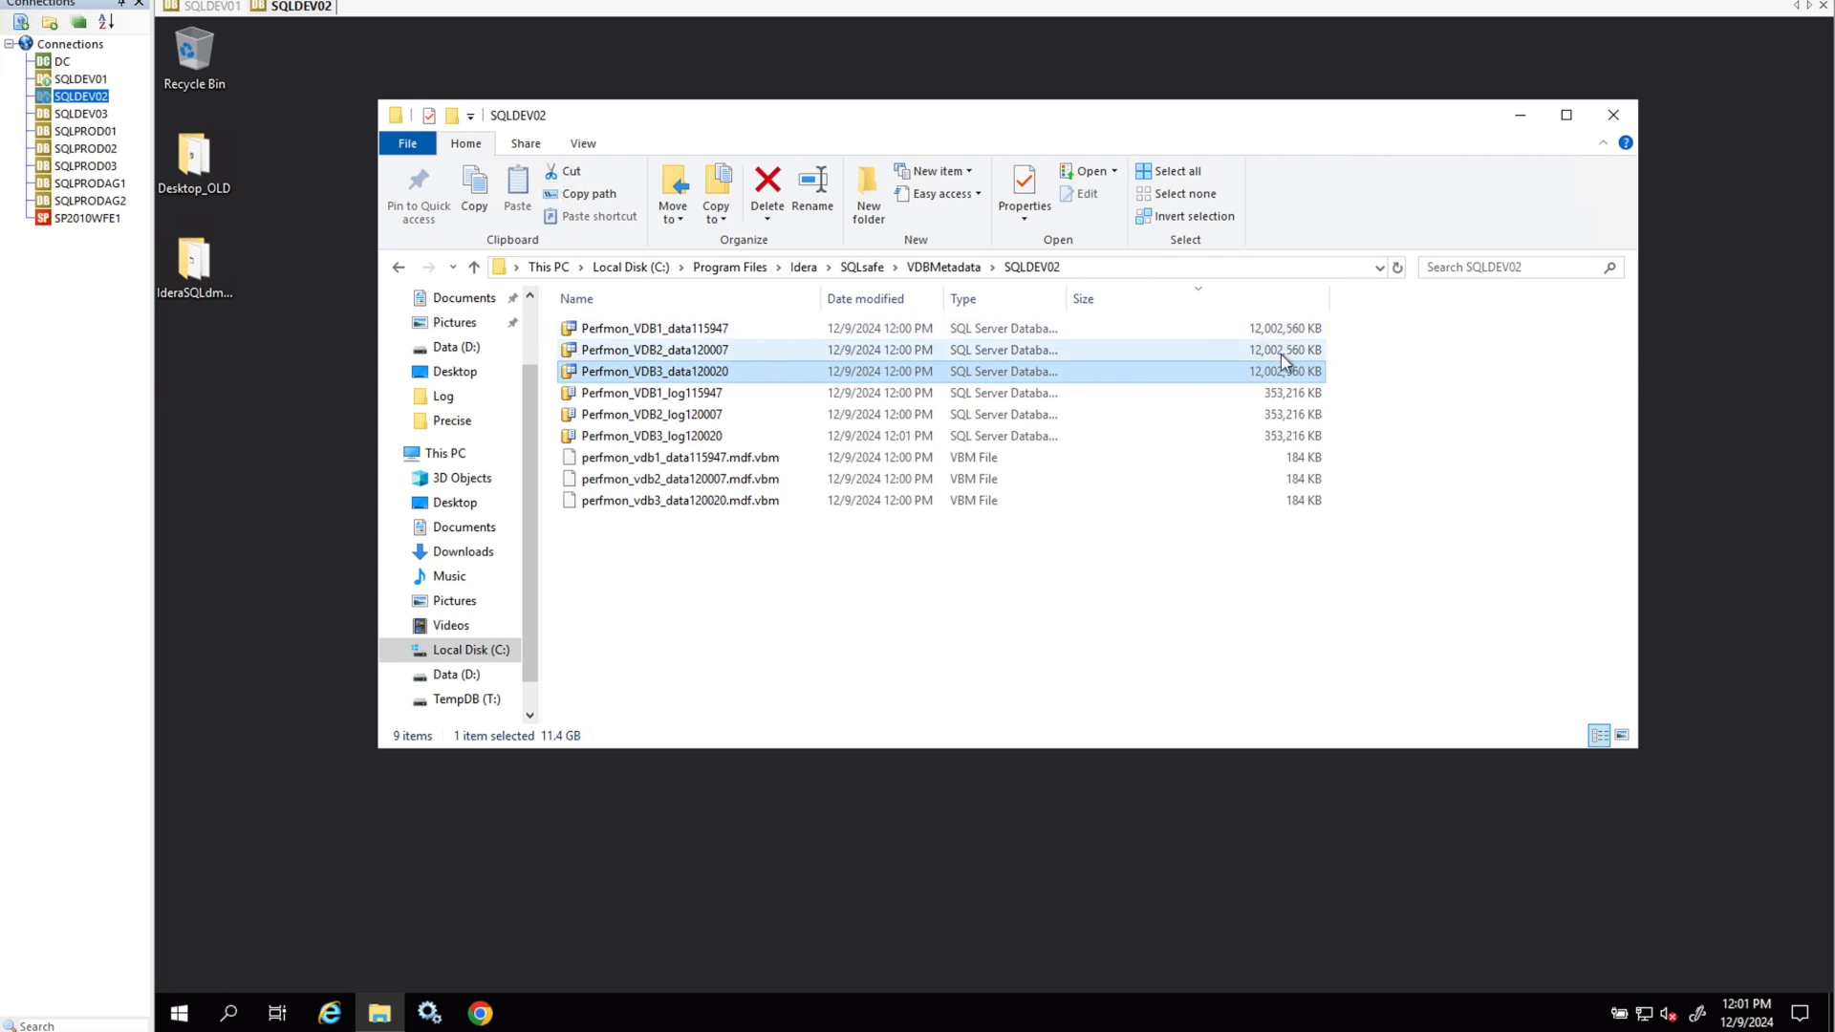
# Go back to VDBMetadata, open the SQLDEV02 folder's properties and compare its size with its size on disk
pyautogui.click(943, 267)
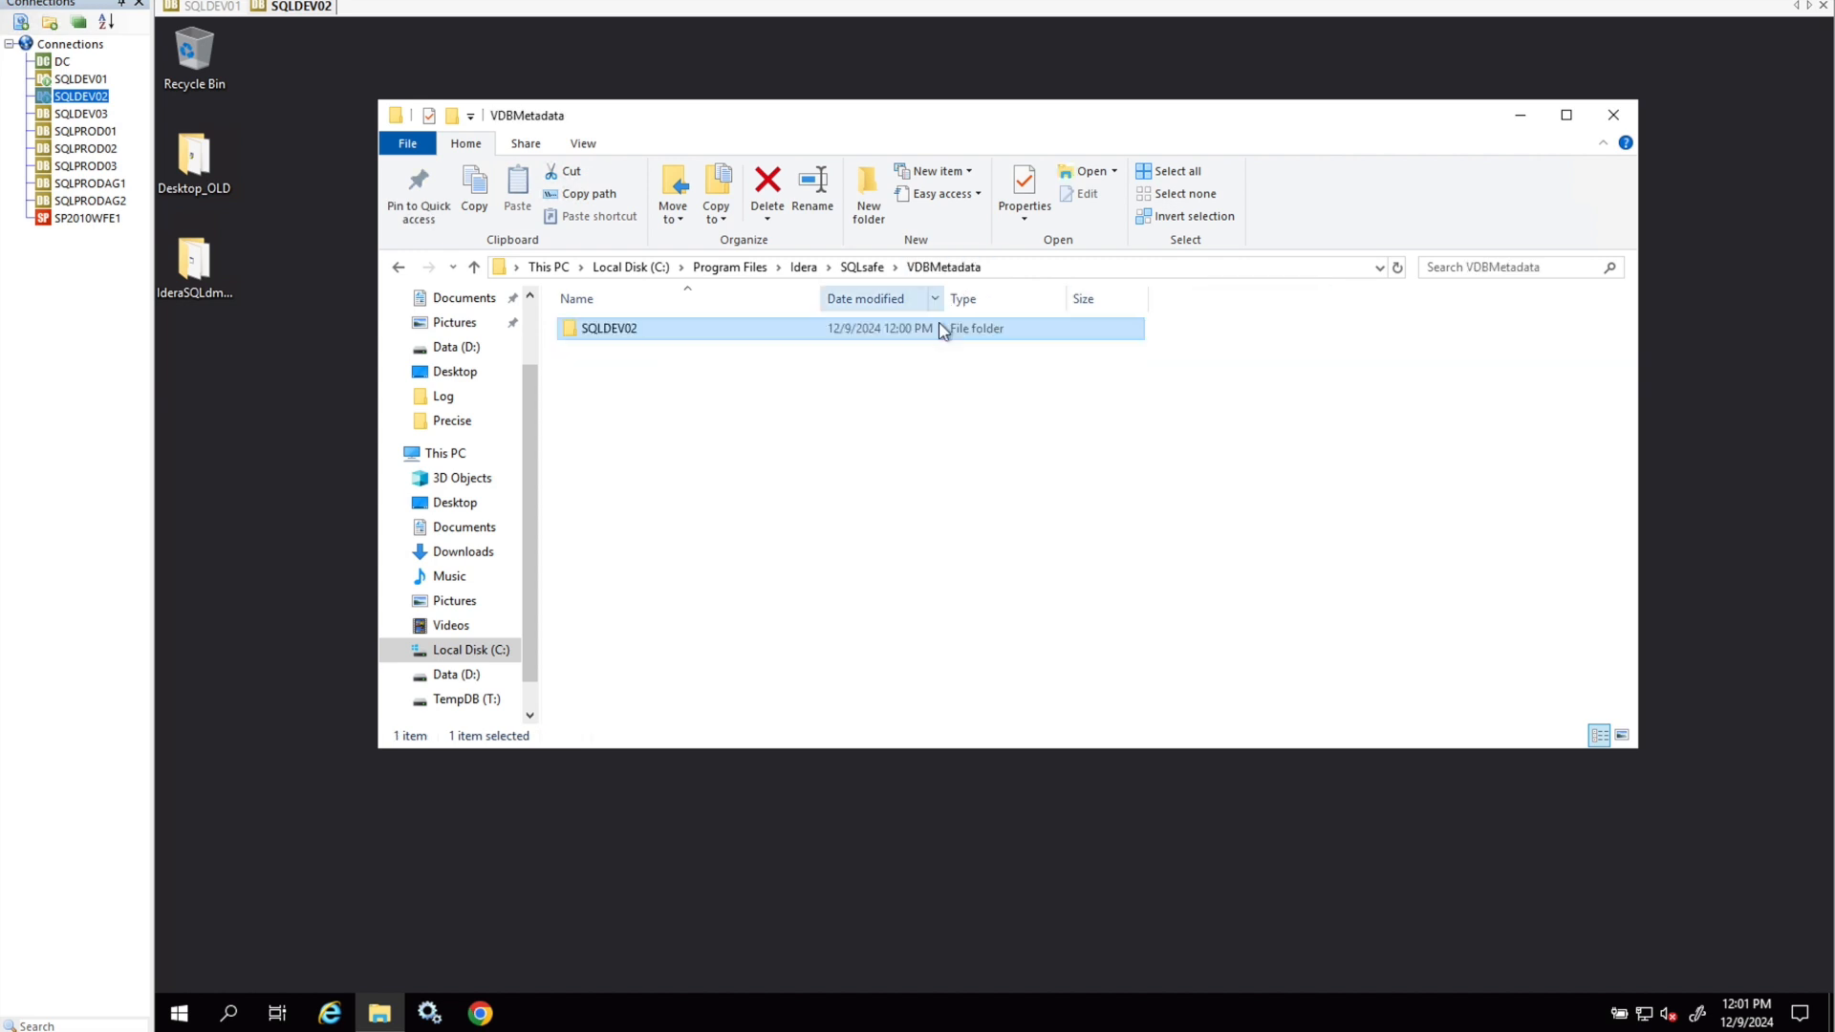
pyautogui.rightClick(679, 336)
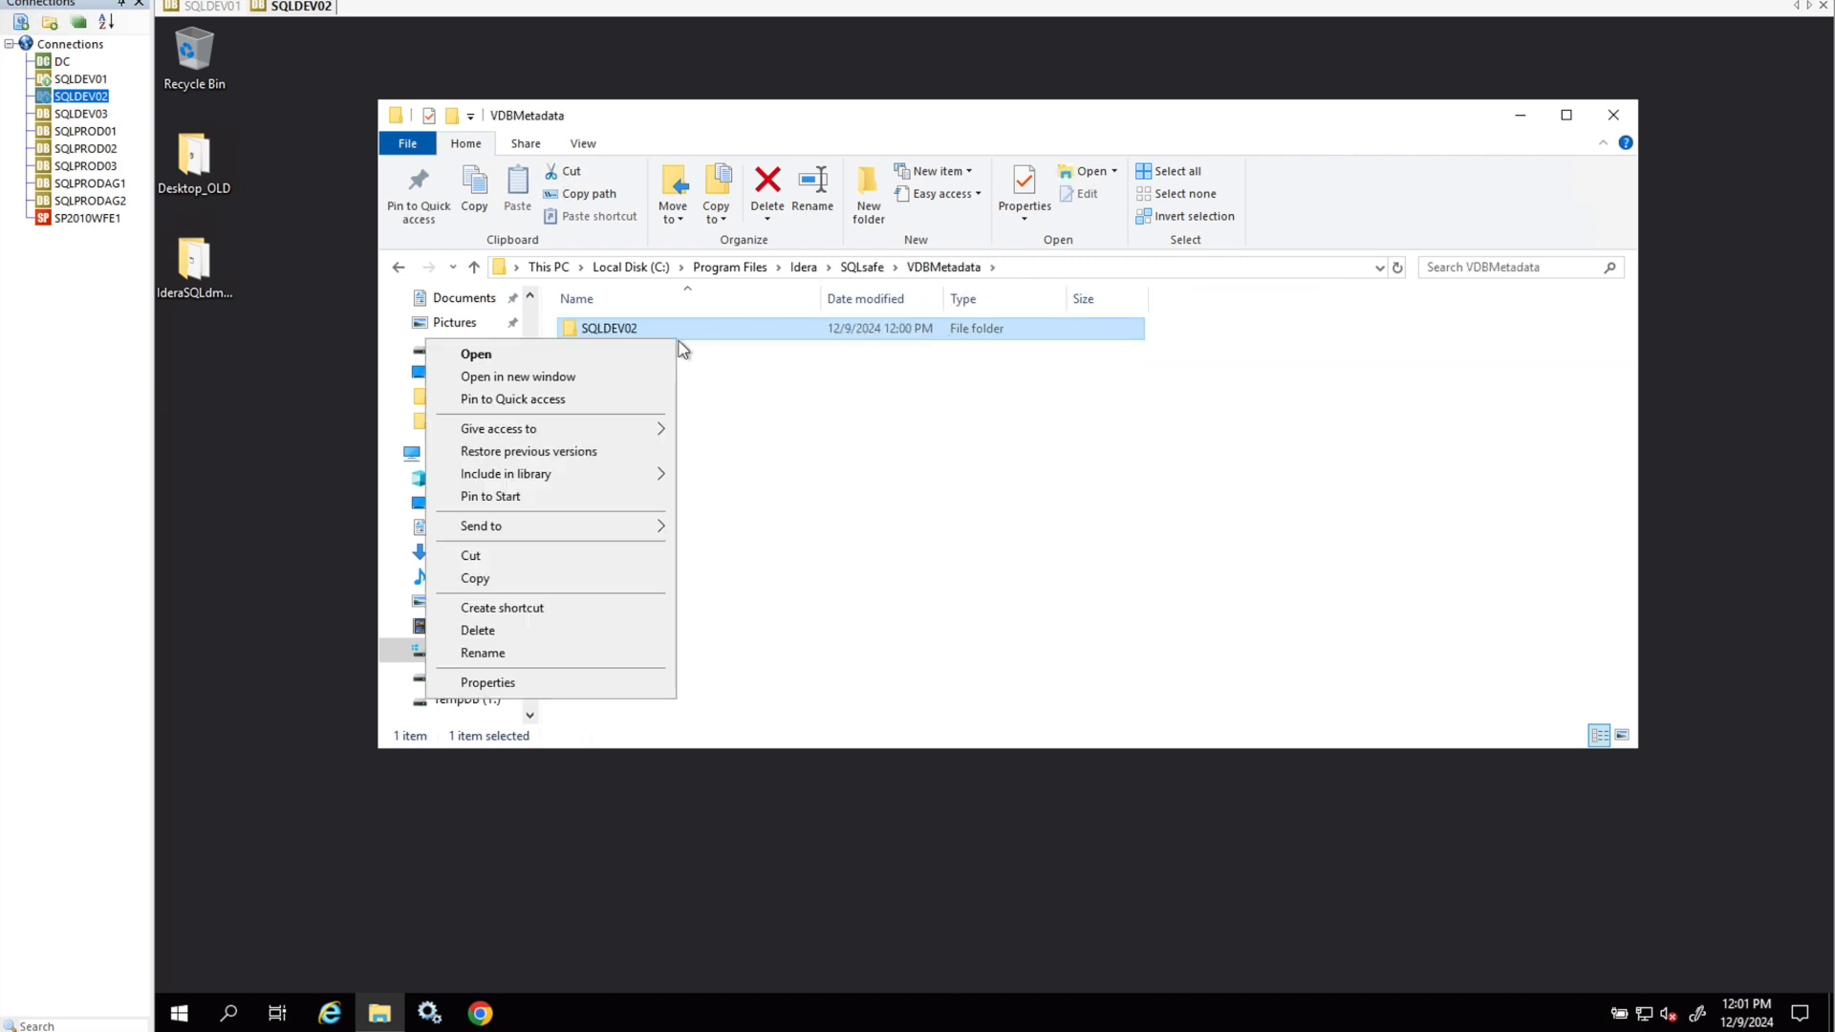
pyautogui.click(489, 684)
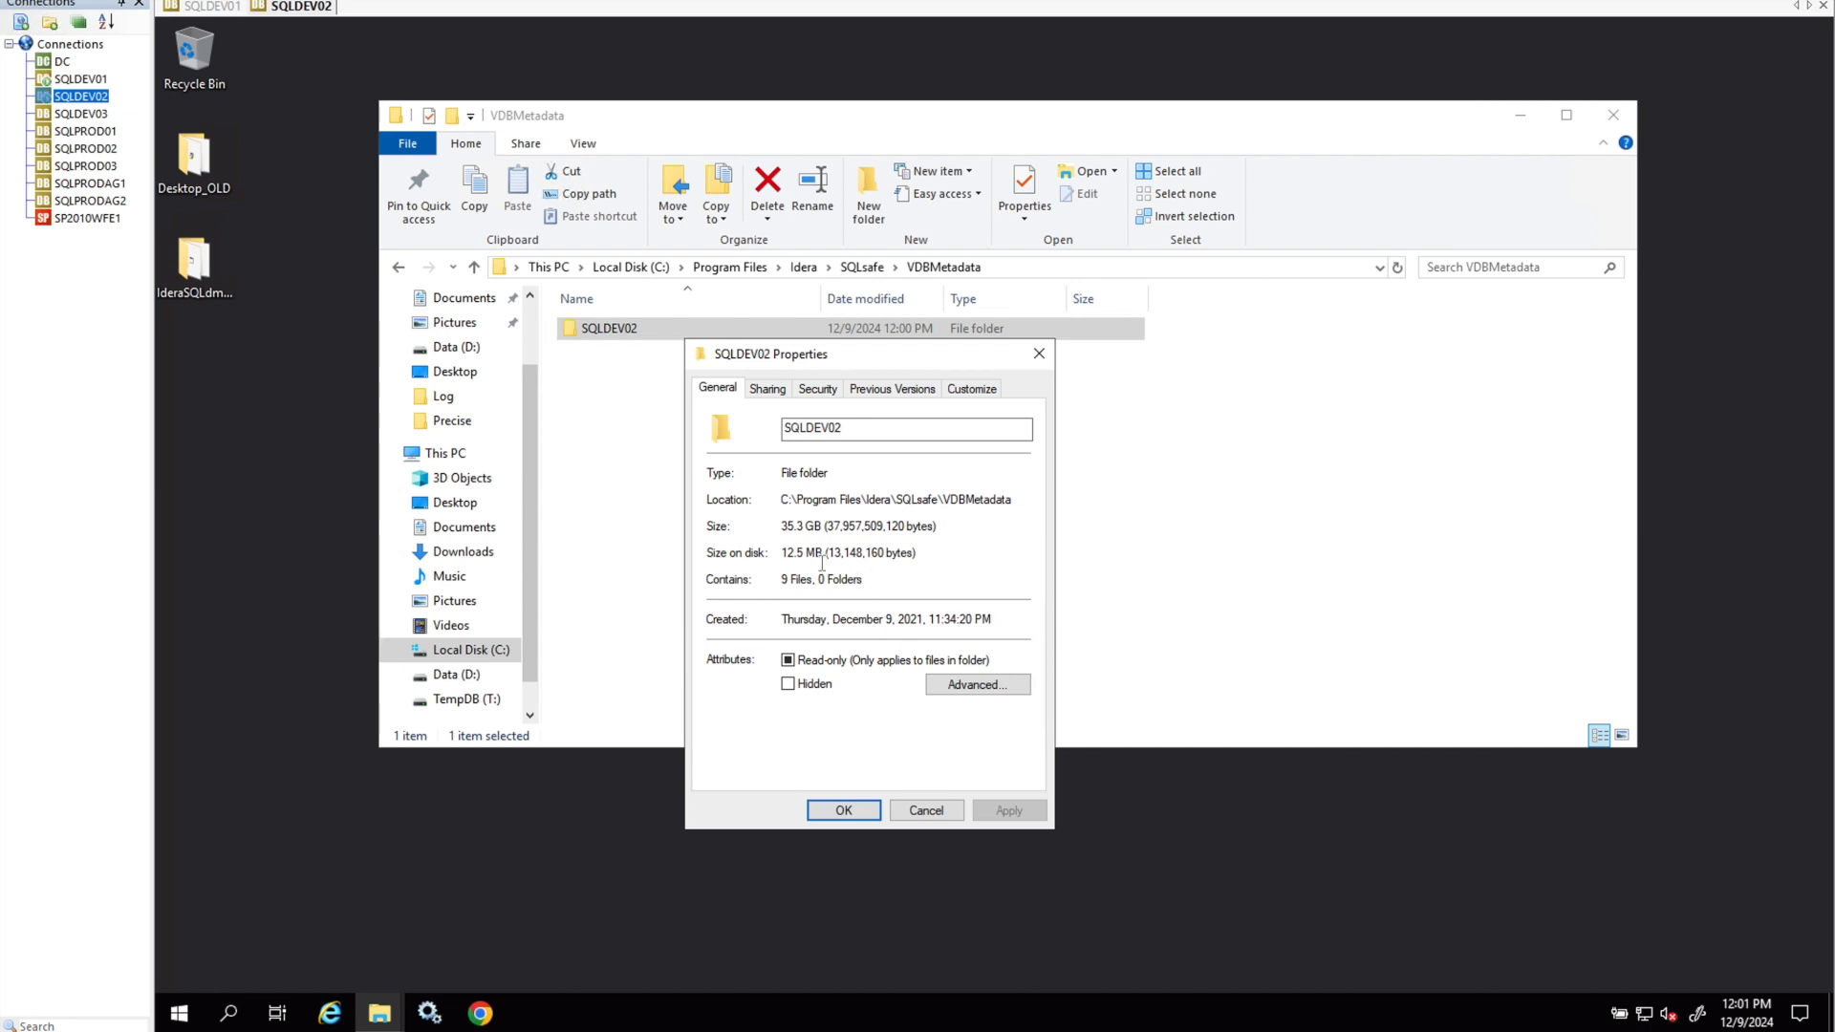
pyautogui.moveTo(825, 526); pyautogui.dragTo(734, 526)
pyautogui.moveTo(834, 553); pyautogui.dragTo(741, 552)
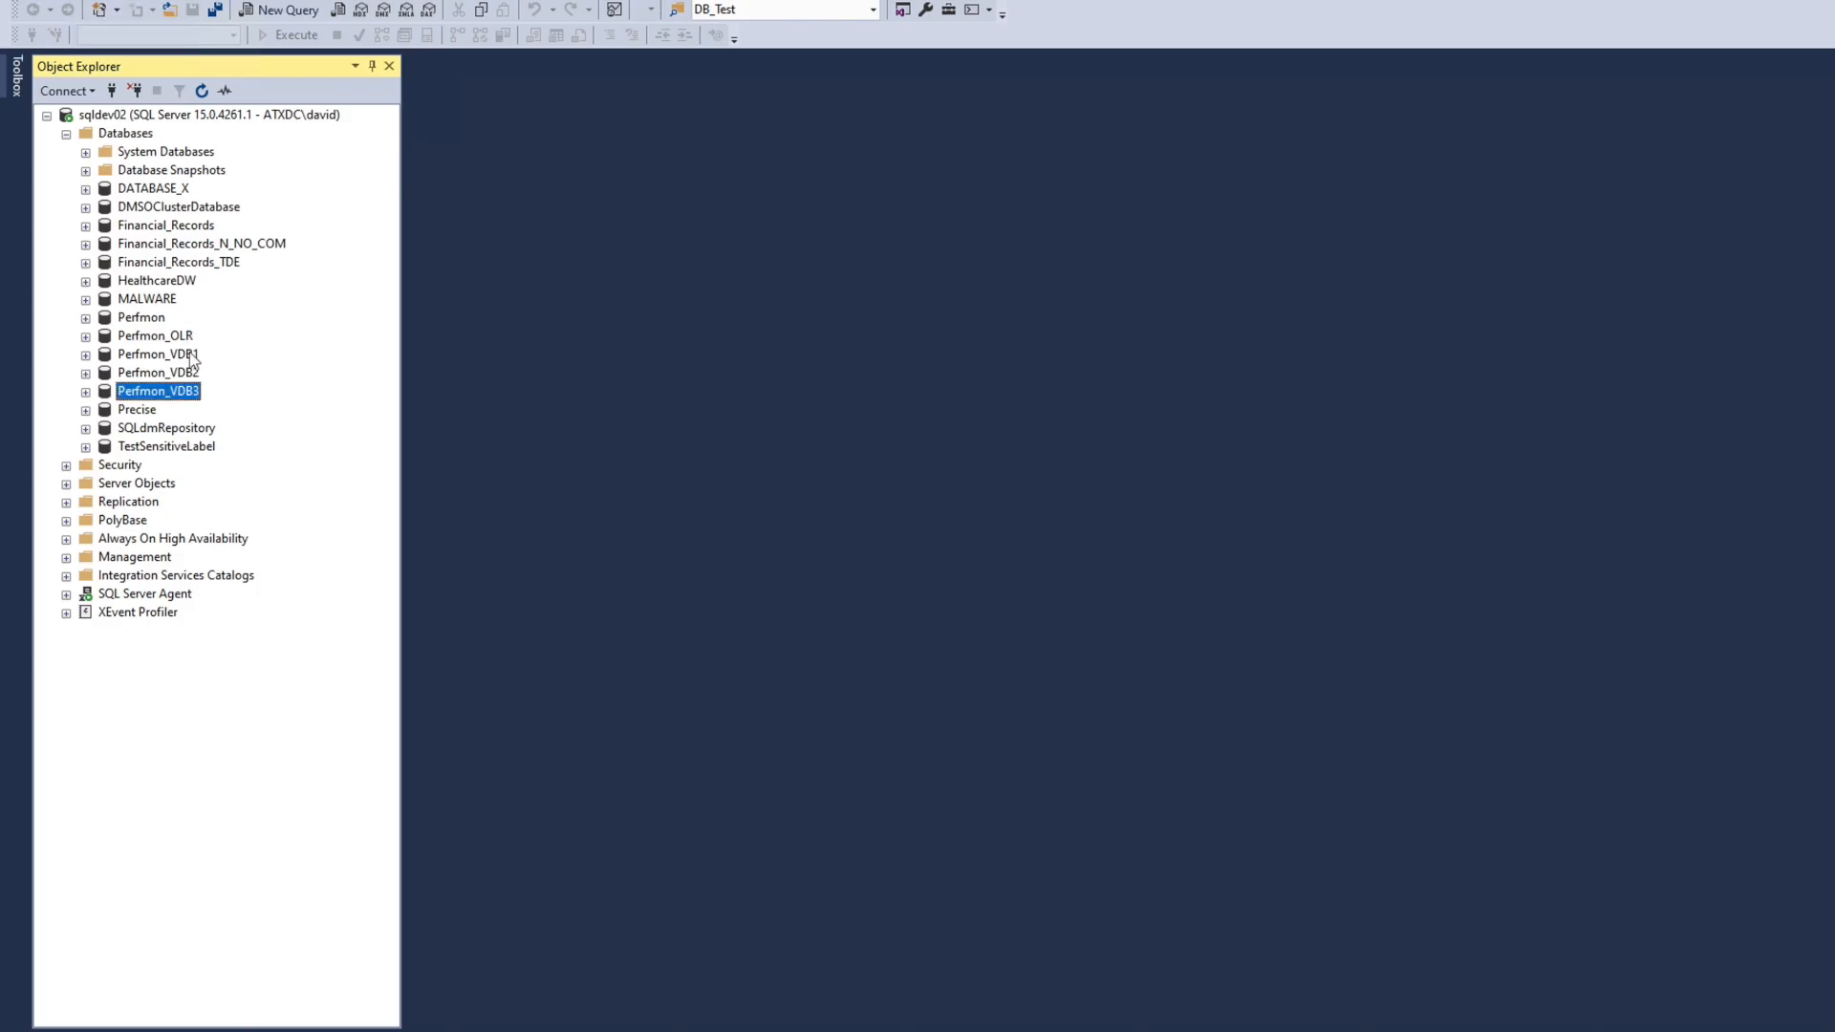
# Switch to SQL Server Management Studio and go through the Perfmon_VDB1, Perfmon_VDB2 and Perfmon_VDB3 databases
pyautogui.click(191, 356)
pyautogui.click(191, 374)
pyautogui.click(187, 392)
# Expand the tables of Perfmon_VDB1 and delete the core.wait_types table
pyautogui.click(85, 354)
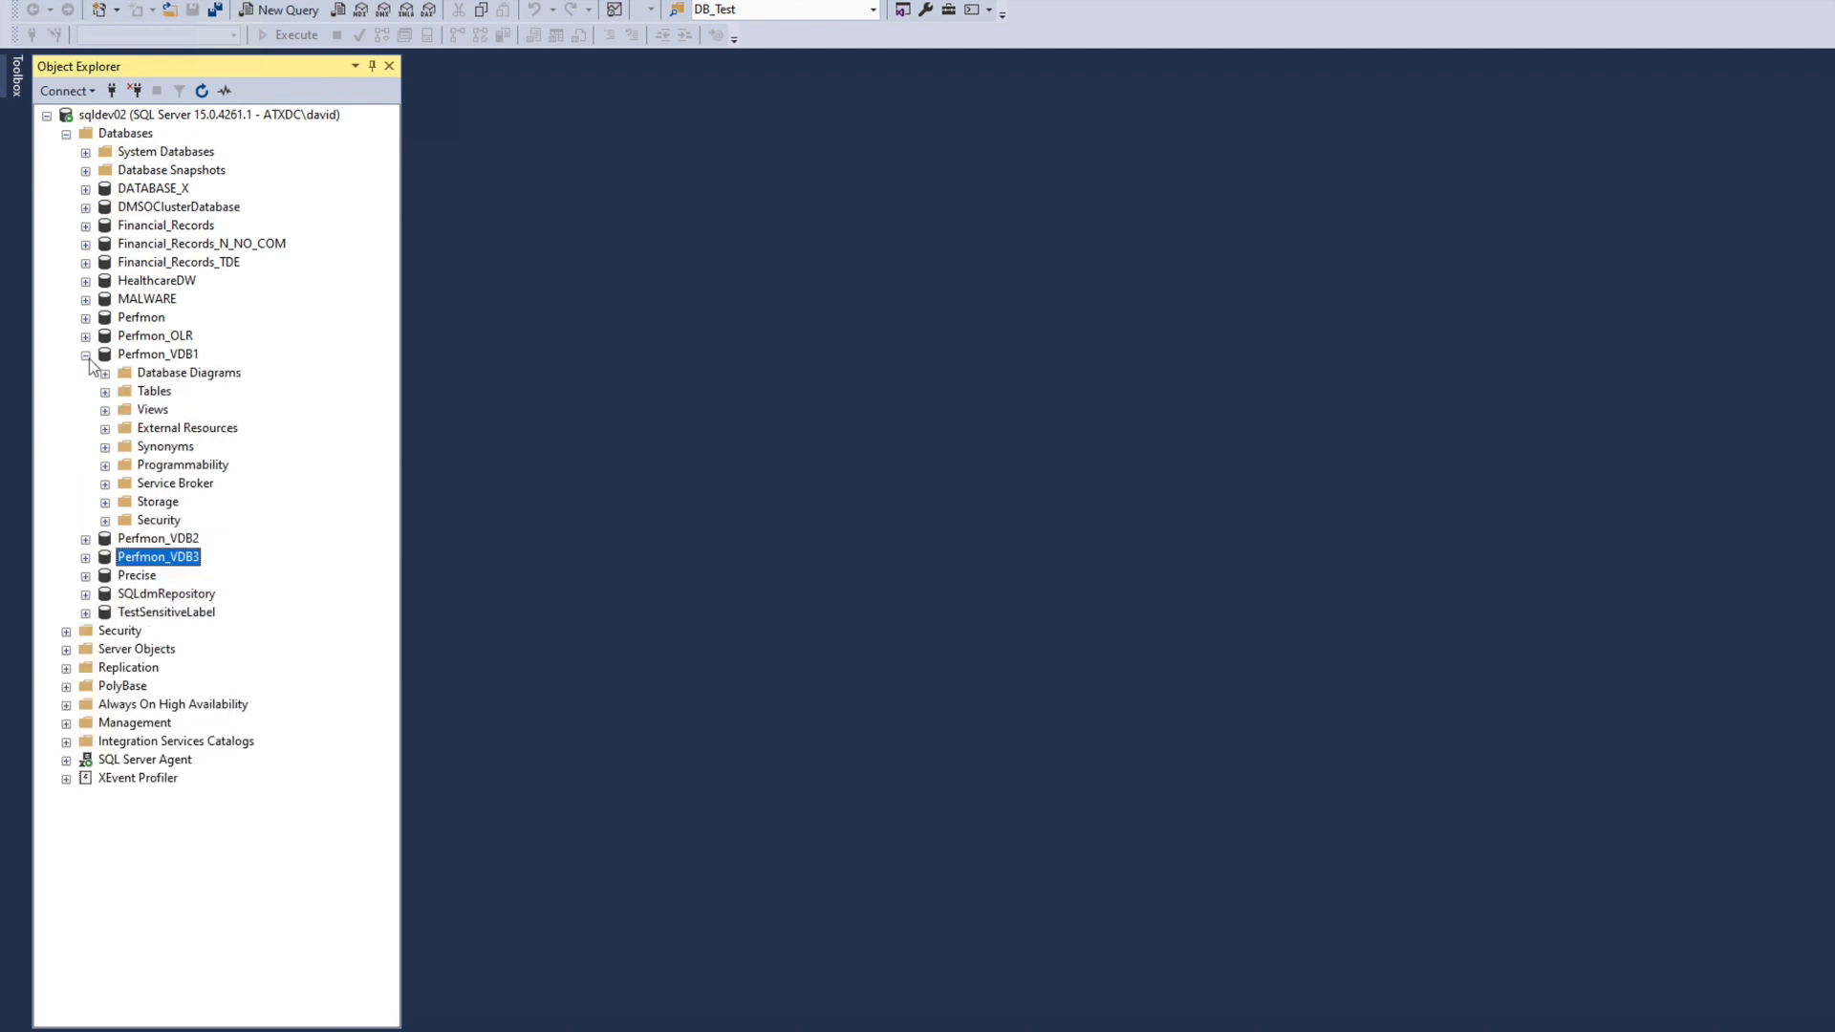
pyautogui.click(105, 392)
pyautogui.click(221, 631)
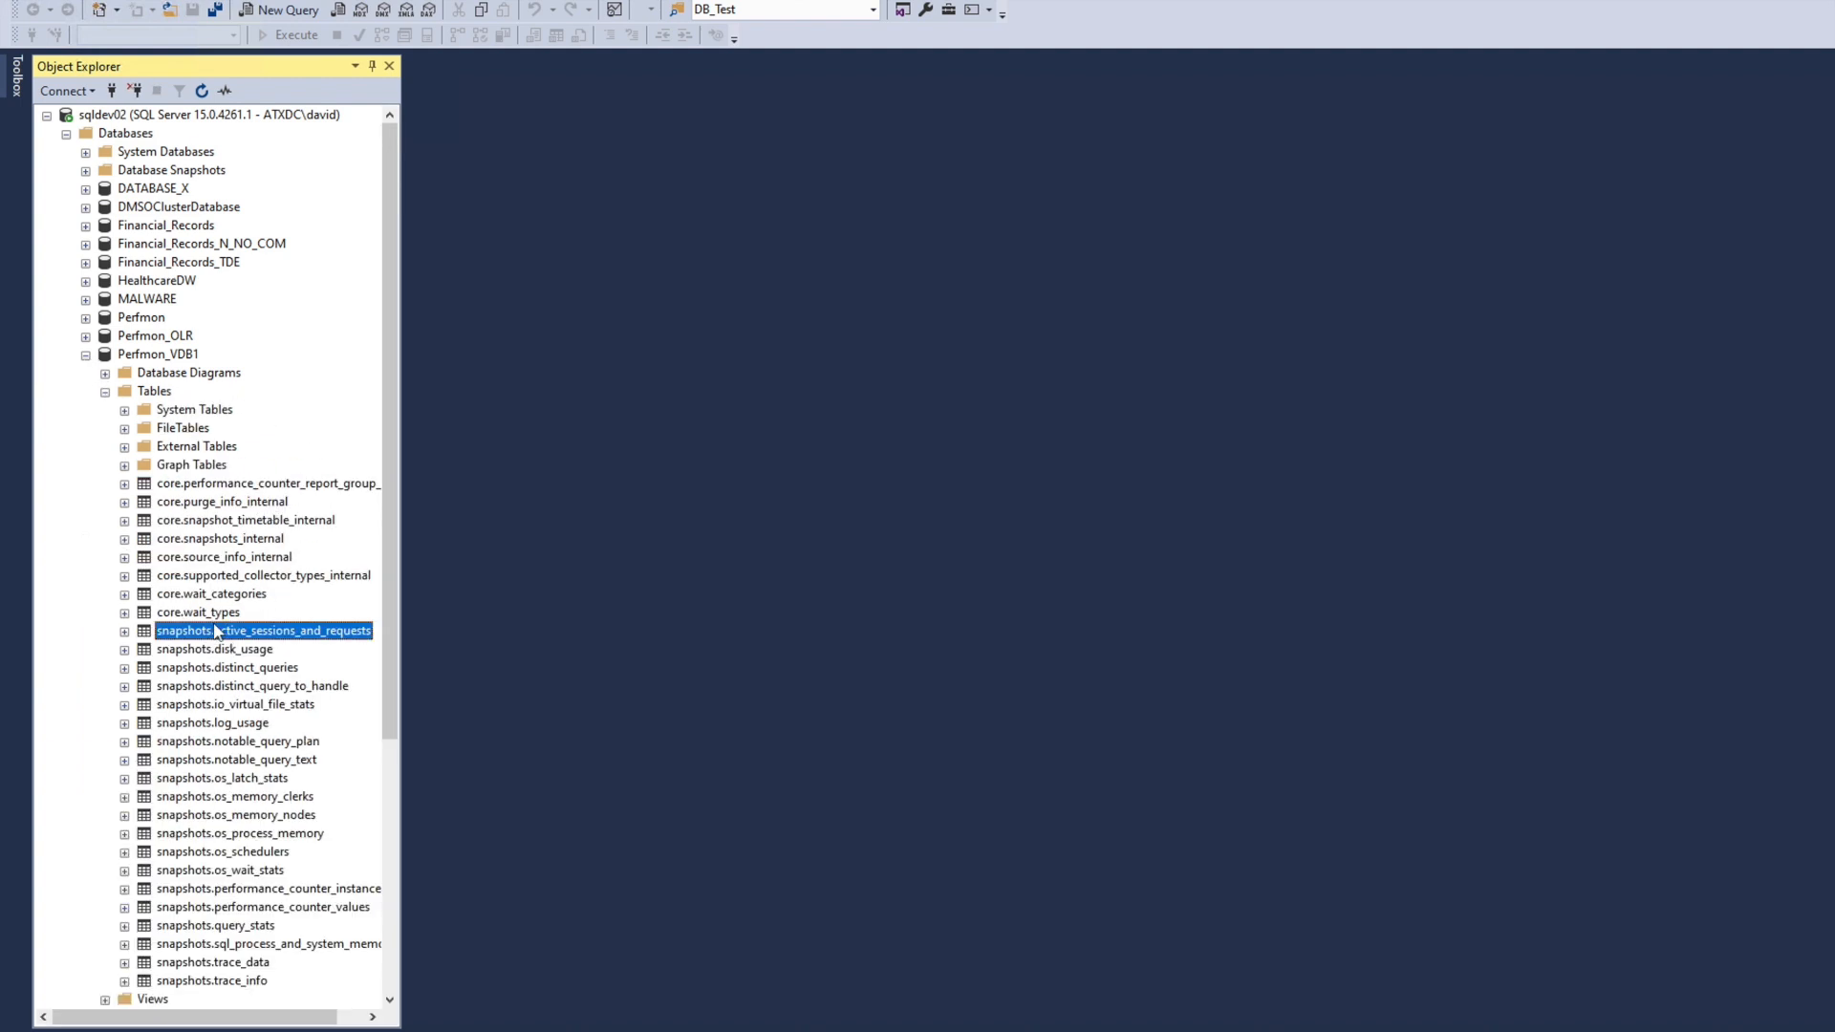
pyautogui.click(214, 615)
pyautogui.rightClick(214, 615)
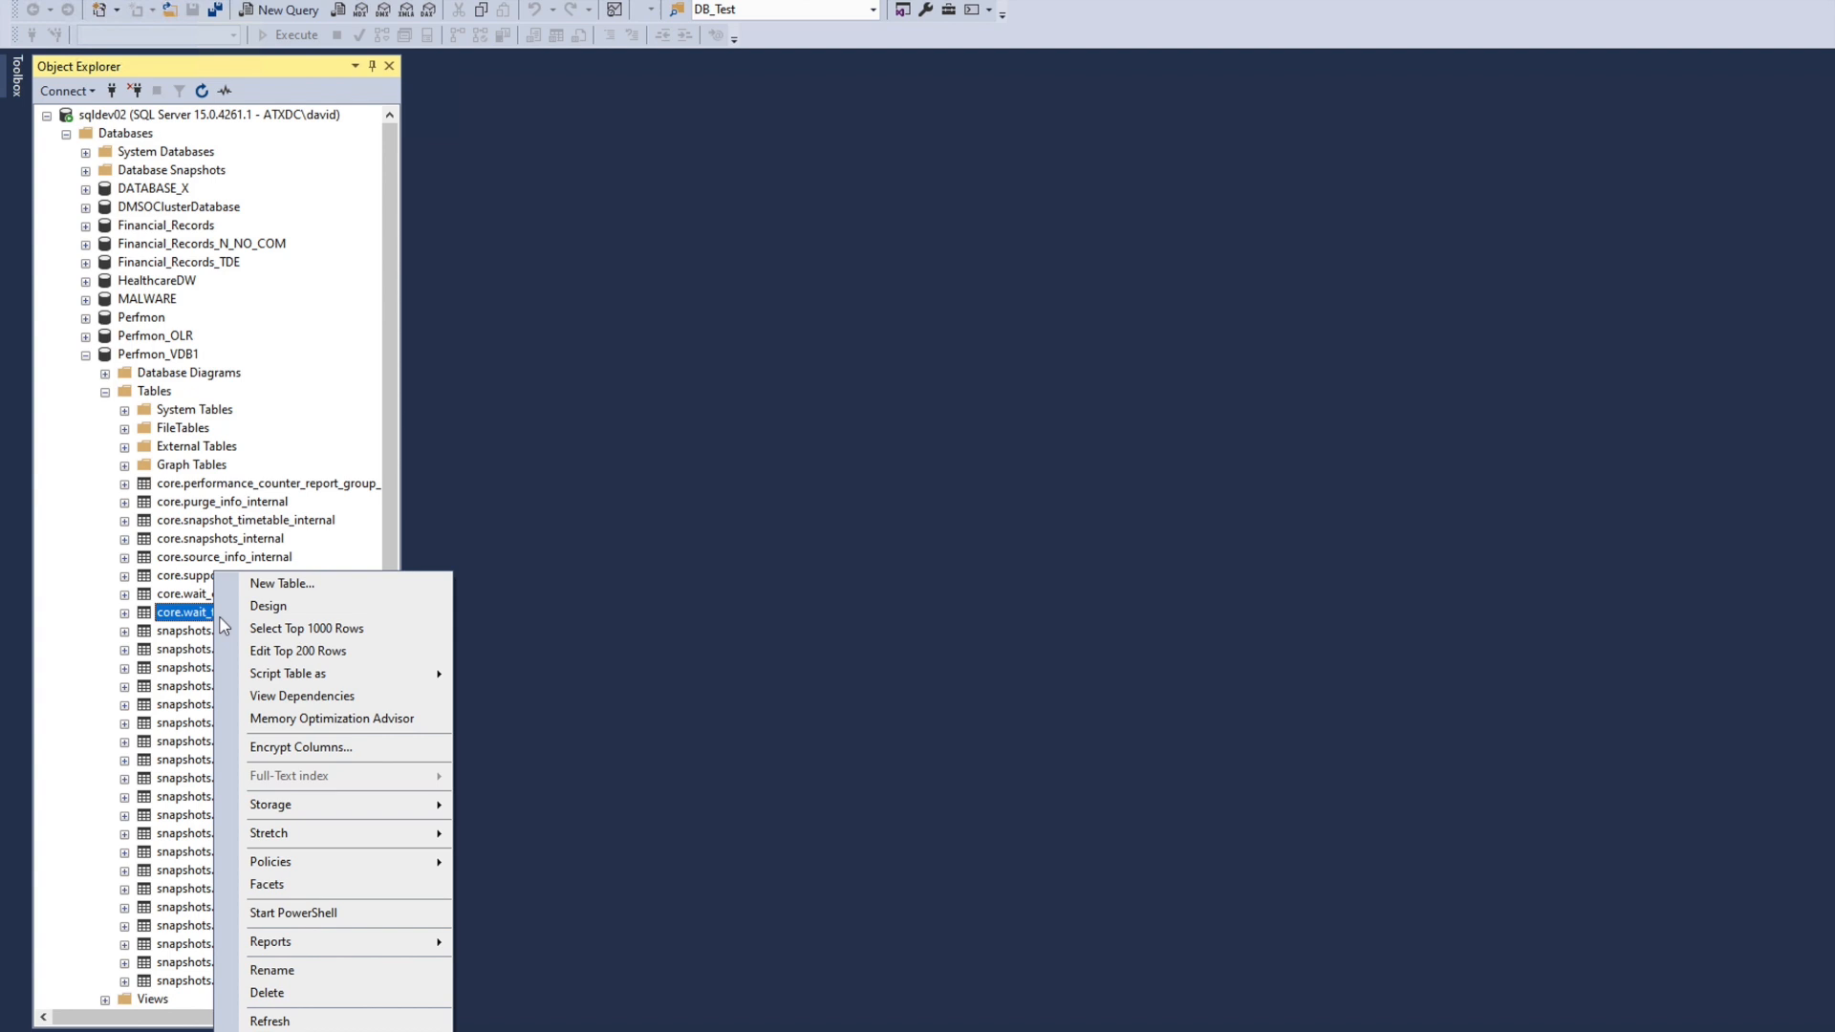
pyautogui.click(315, 995)
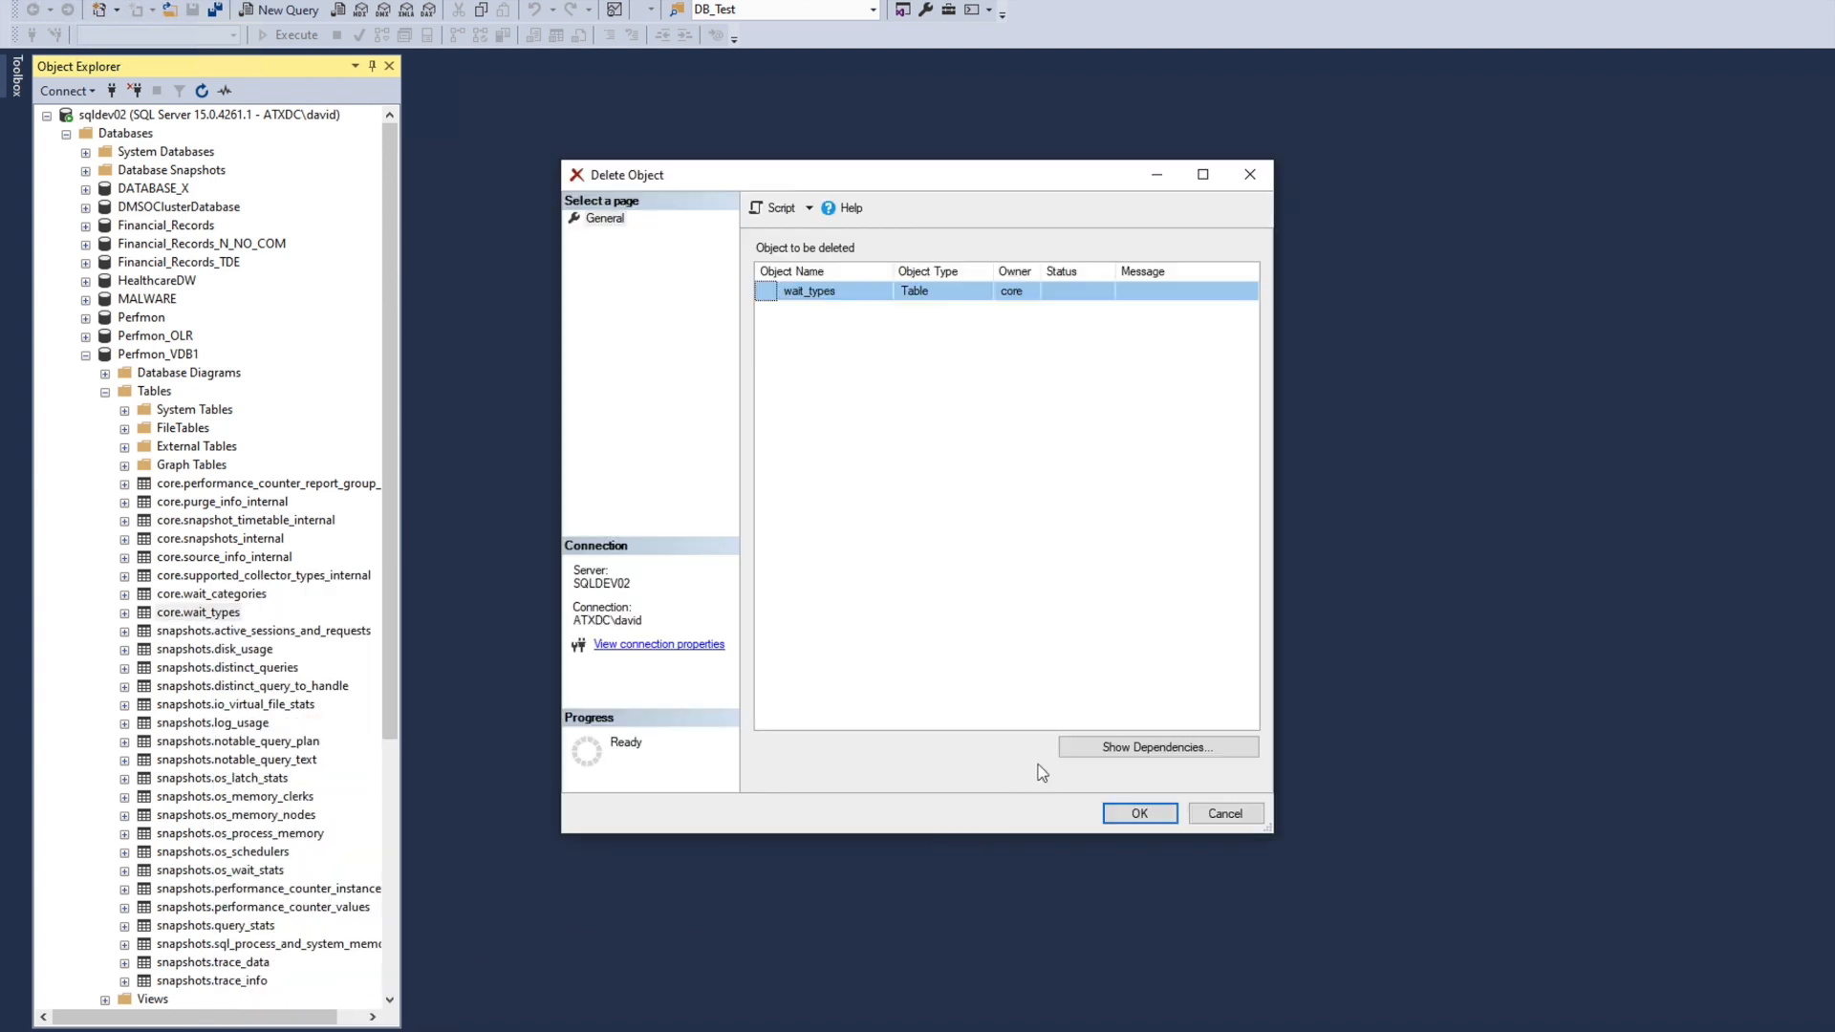
pyautogui.click(1134, 815)
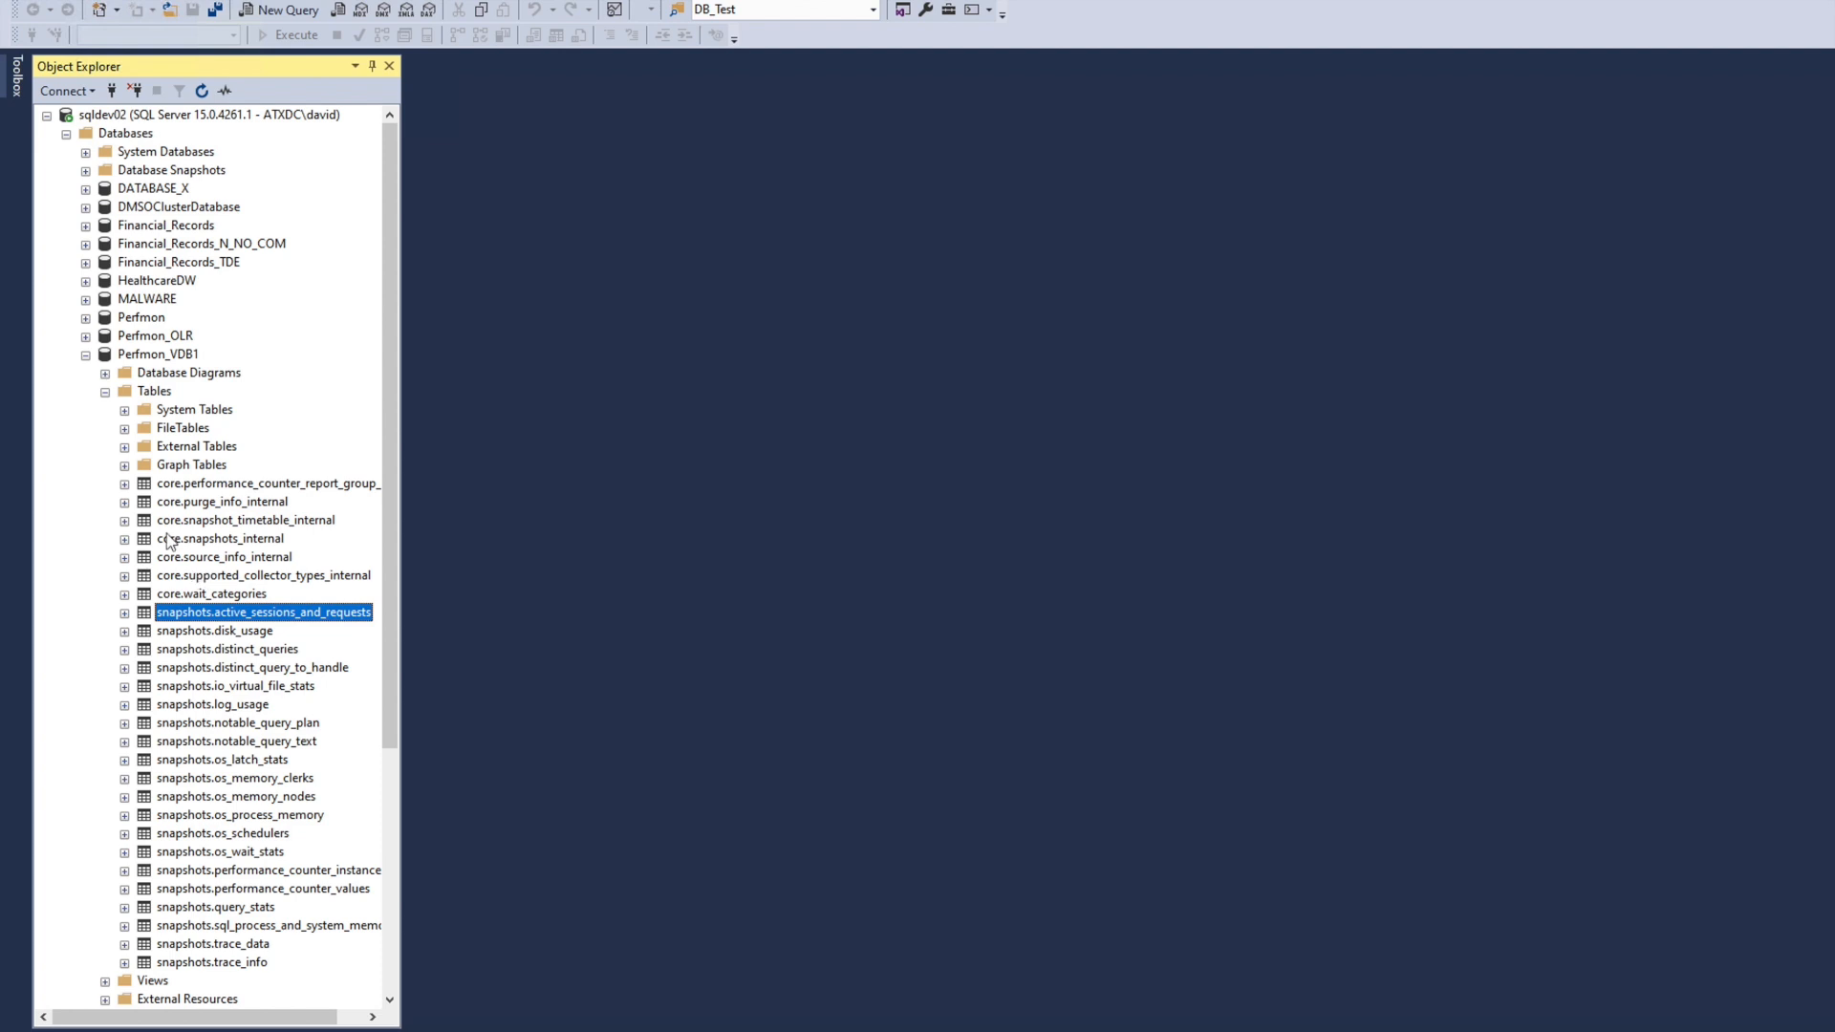
# Collapse Perfmon_VDB1, expand the tables of Perfmon_VDB2 and select the top 1000 rows of its core.wait_types table
pyautogui.click(85, 356)
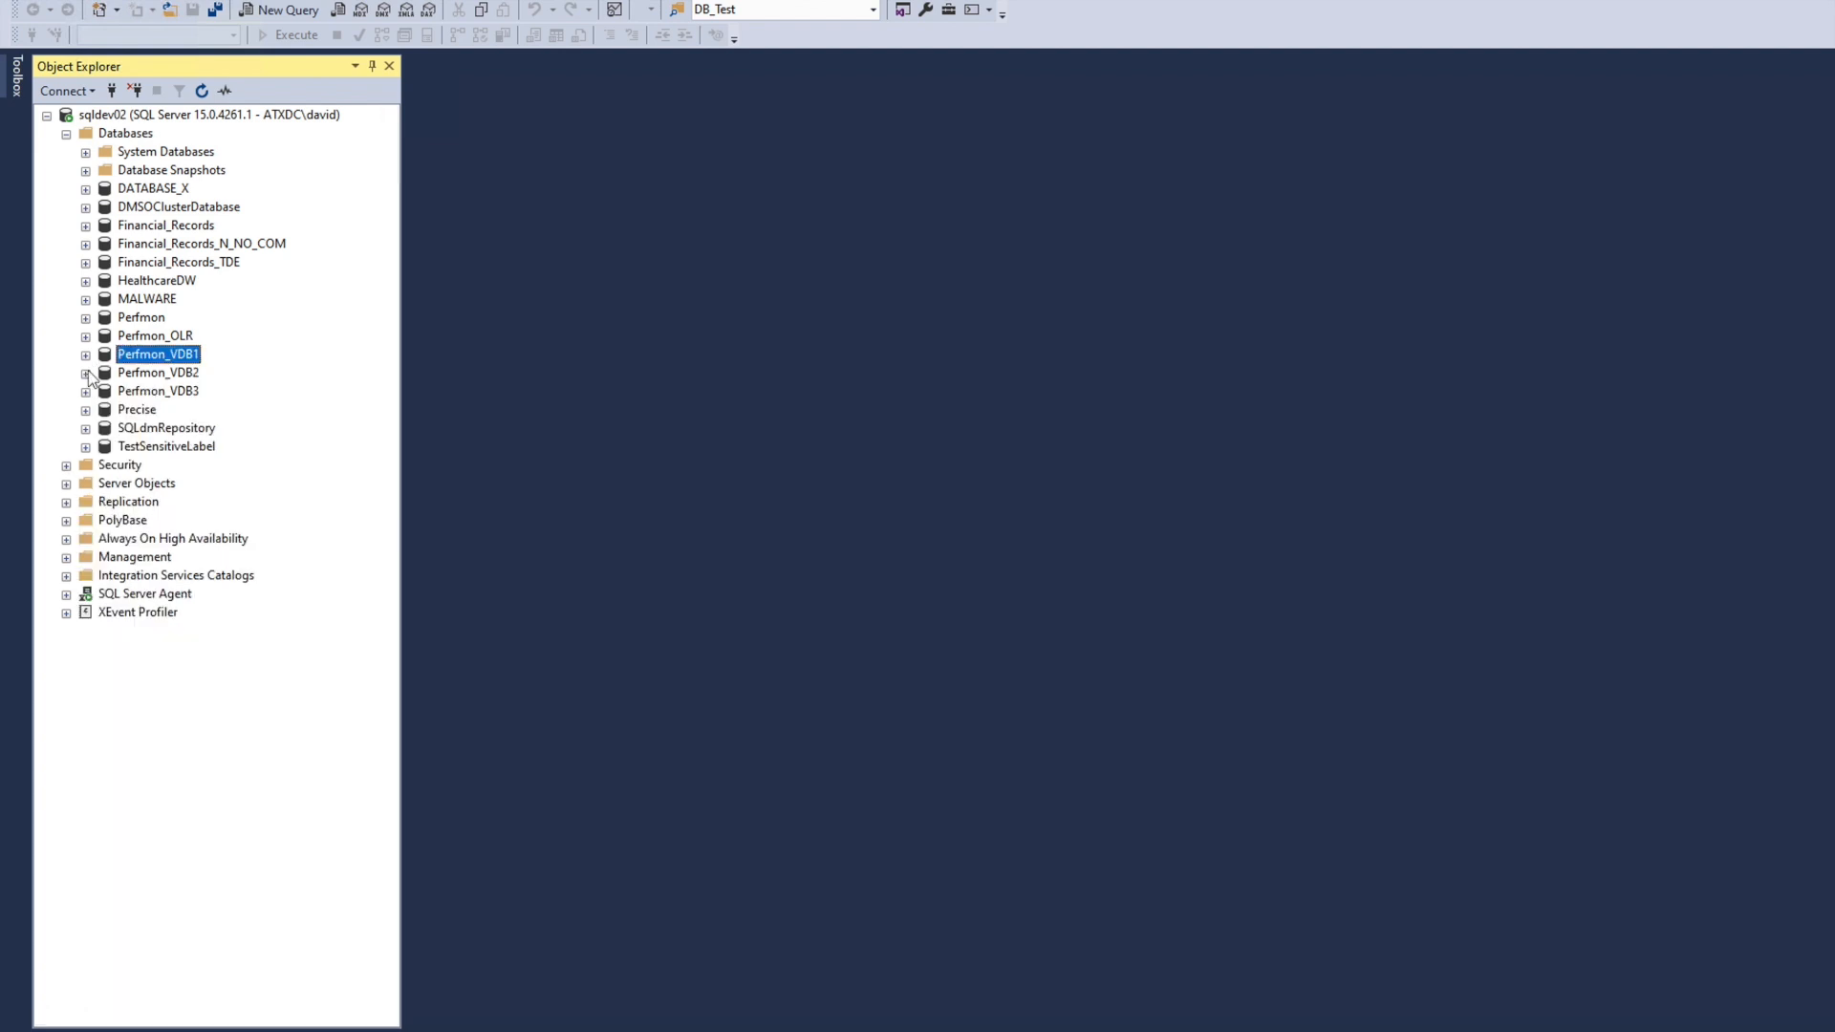
pyautogui.click(85, 373)
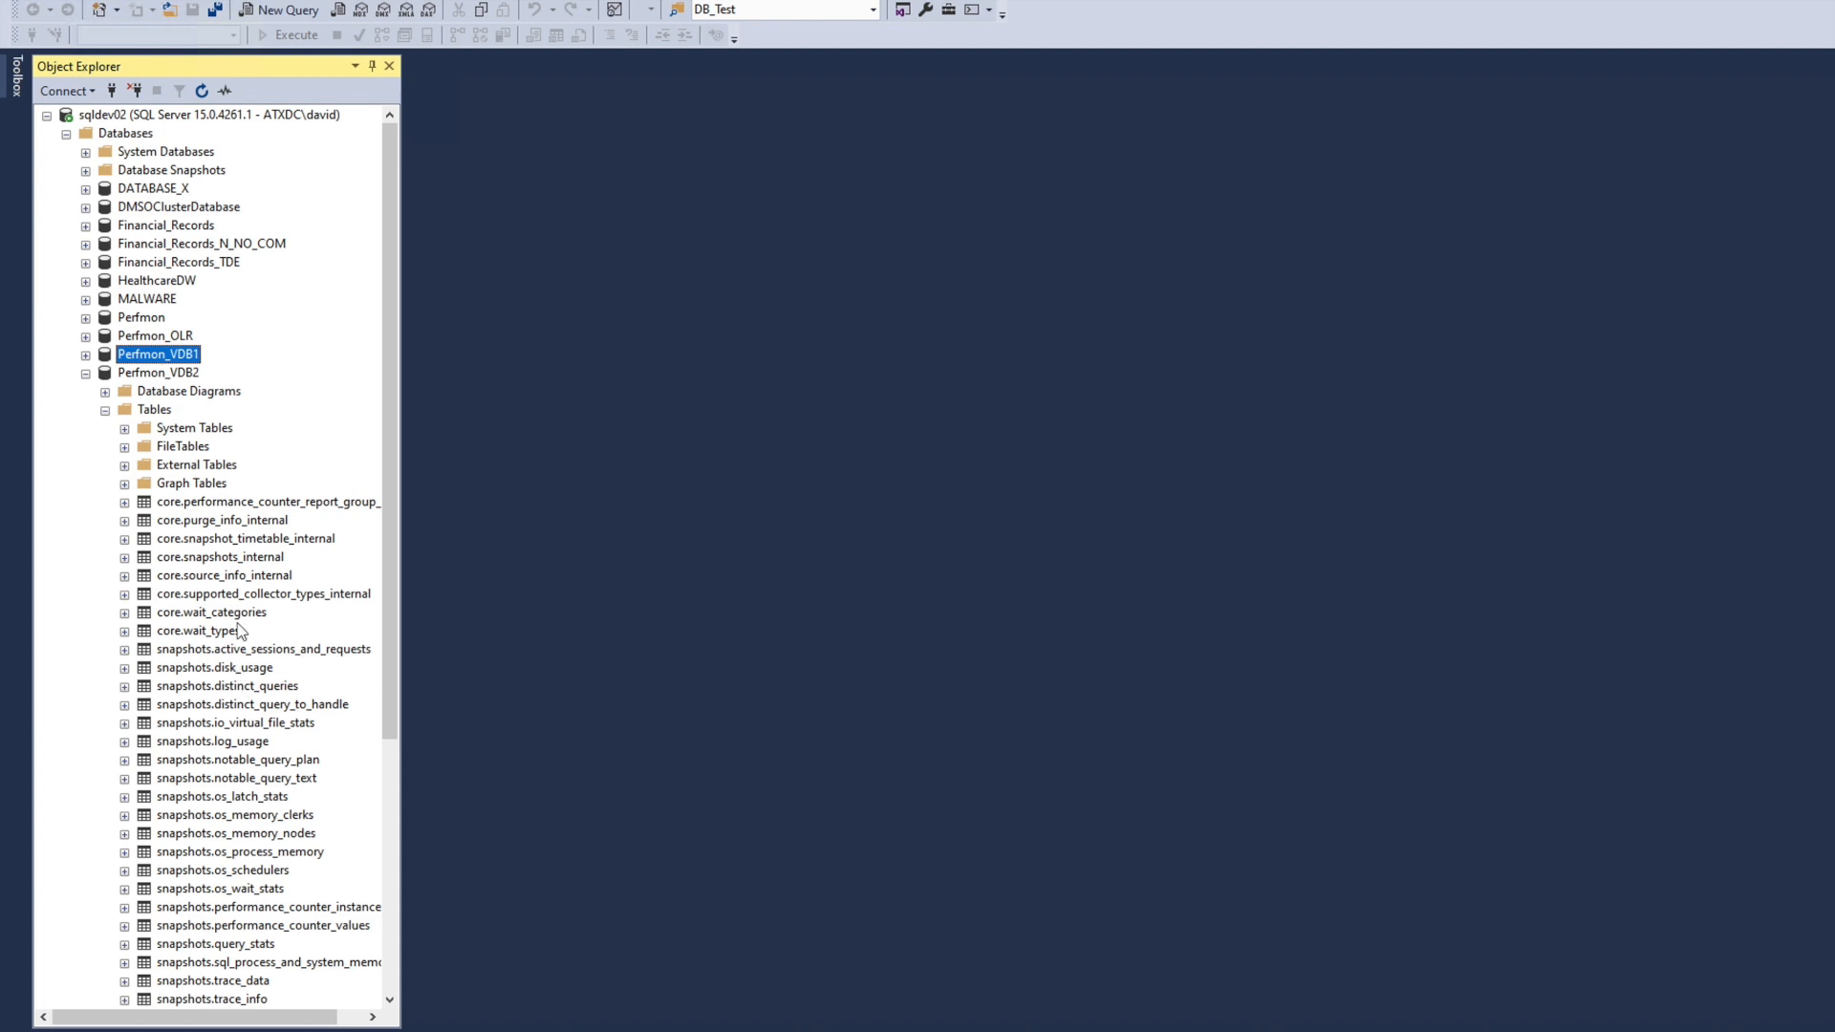
pyautogui.click(234, 633)
pyautogui.rightClick(234, 635)
pyautogui.click(327, 628)
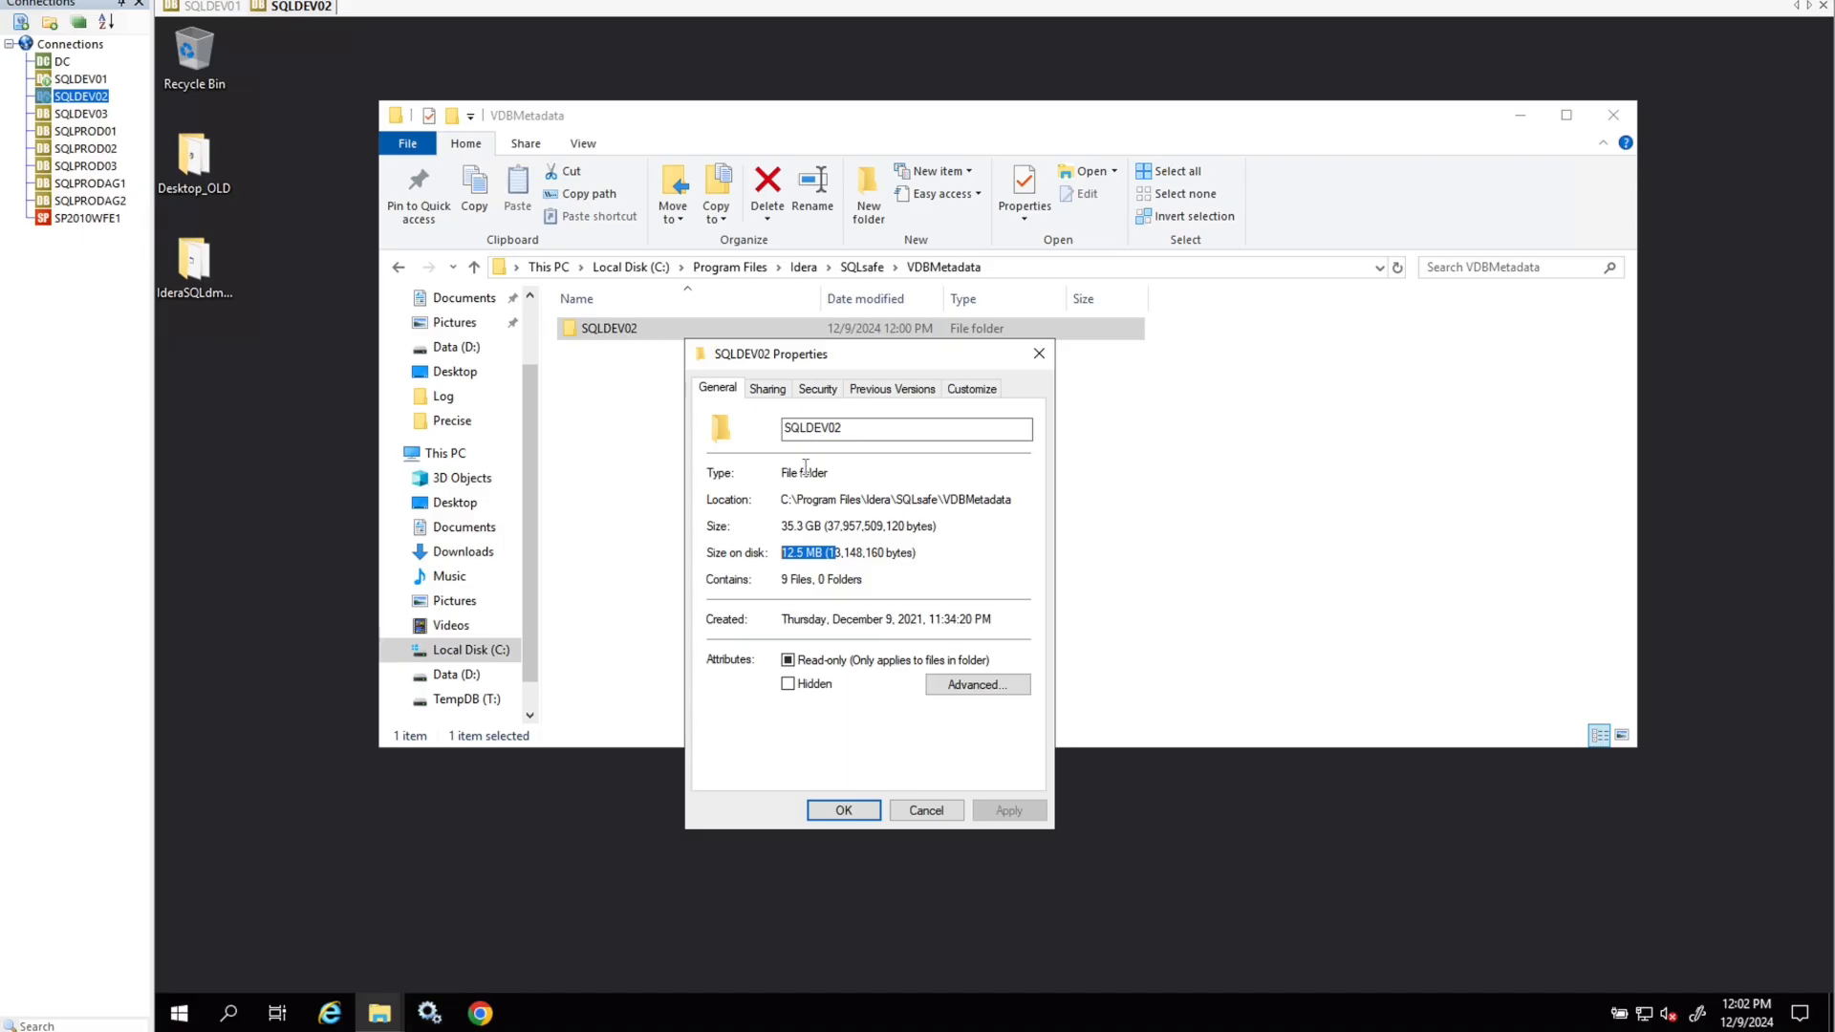
# Switch to File Explorer, close the folder properties and review the three Perfmon_VDB data files in VDBMetadata\SQLDEV02
pyautogui.click(1038, 353)
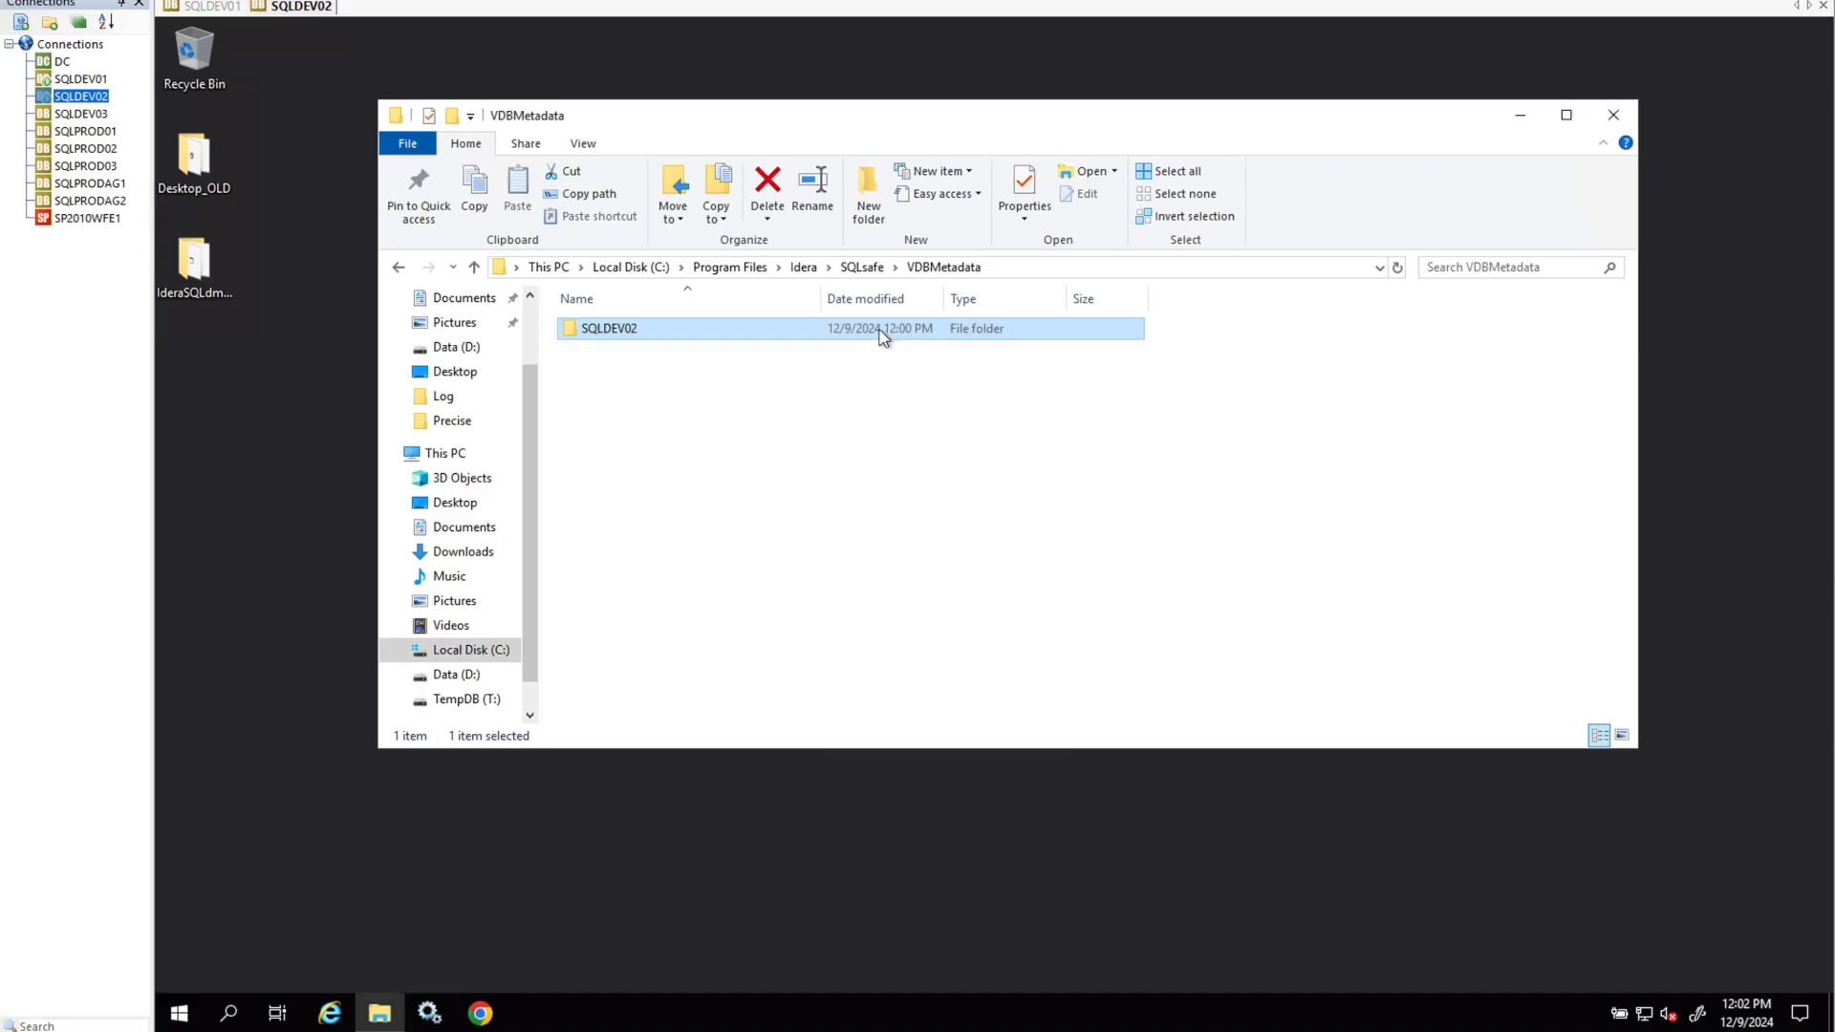
pyautogui.doubleClick(865, 330)
pyautogui.click(688, 329)
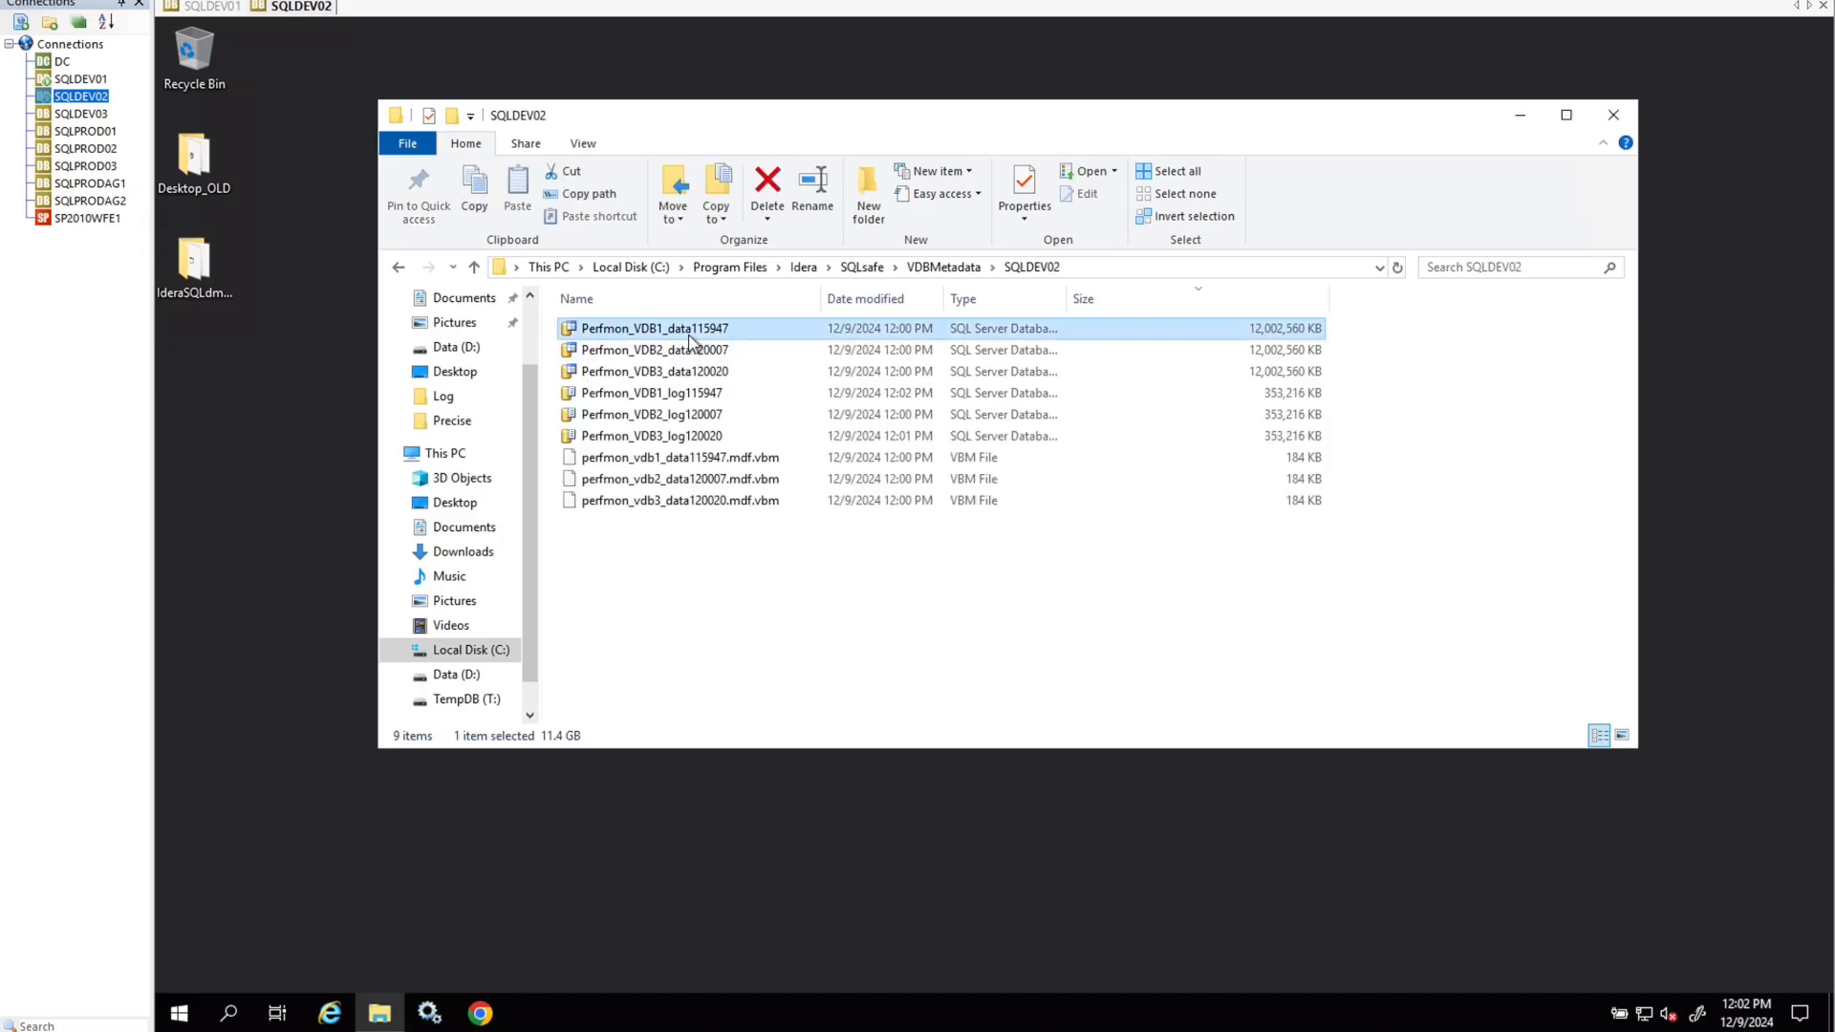
pyautogui.click(684, 350)
pyautogui.click(685, 369)
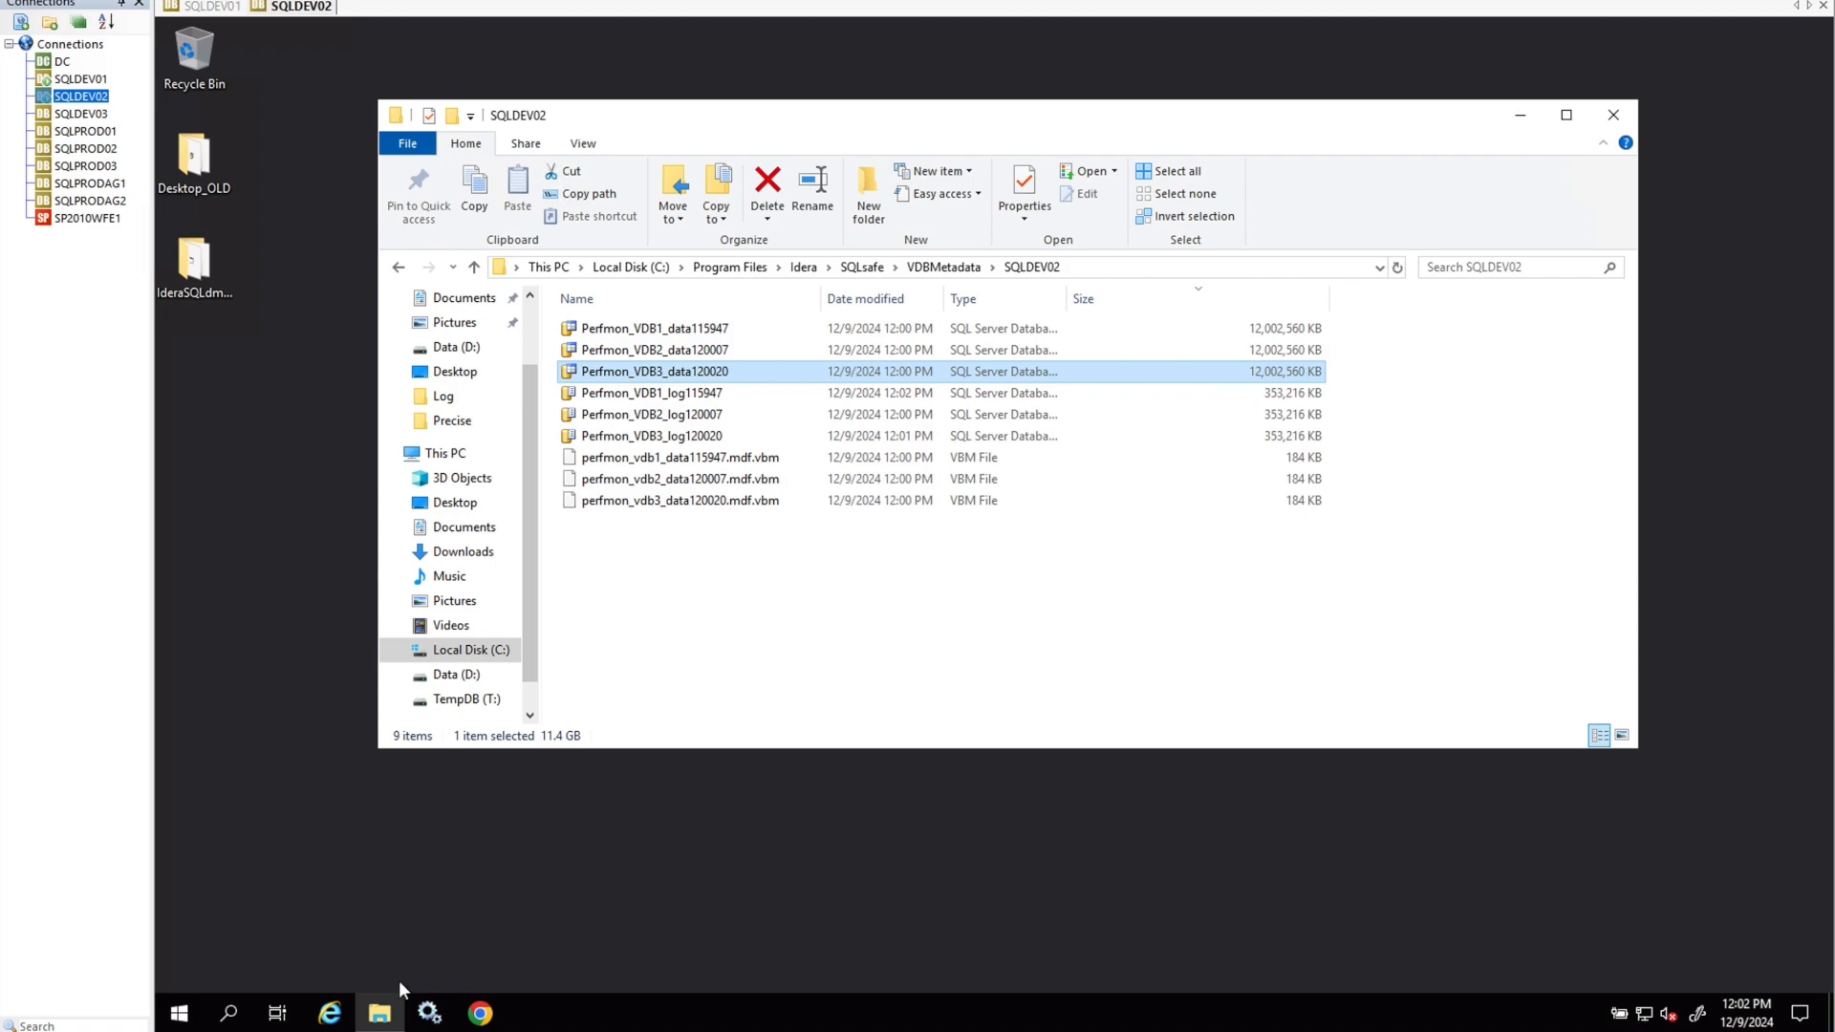
# Return to SQL Server Management Studio and look through the query results for Perfmon_VDB2's core.wait_types table
pyautogui.click(229, 1008)
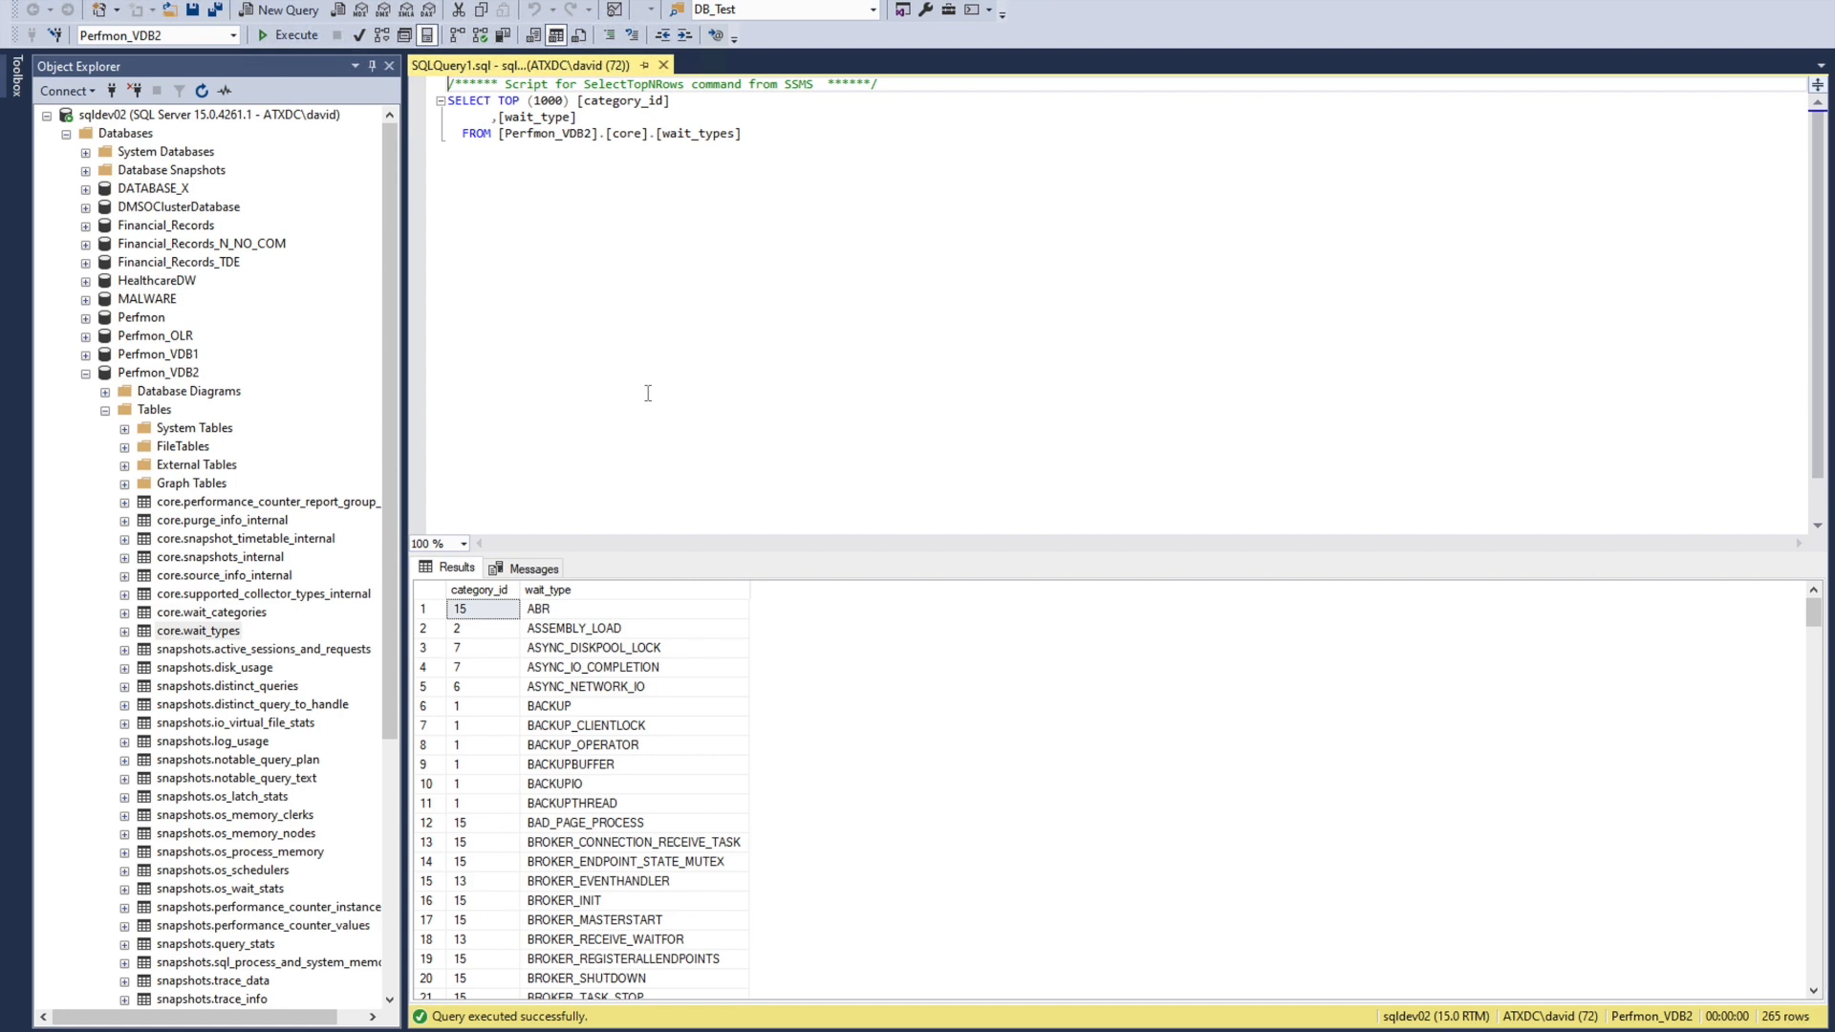
pyautogui.scroll(-15, 610, 755)
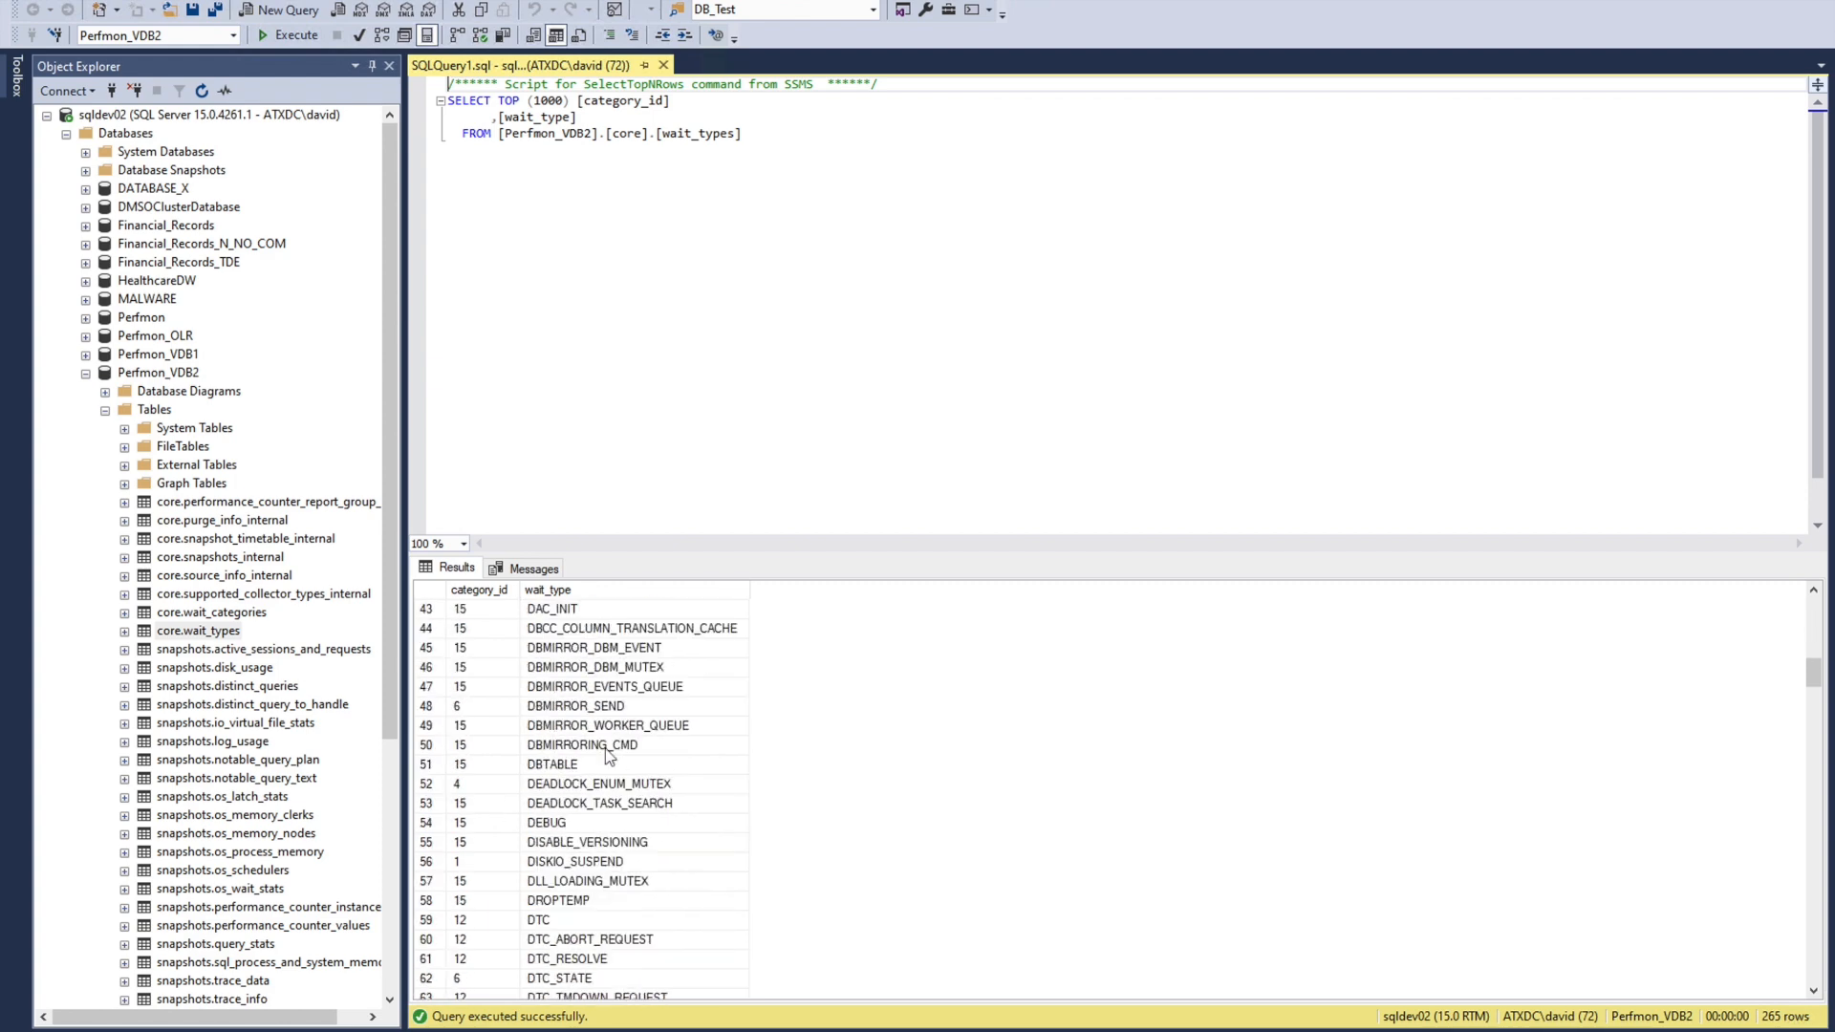
pyautogui.scroll(15, 610, 755)
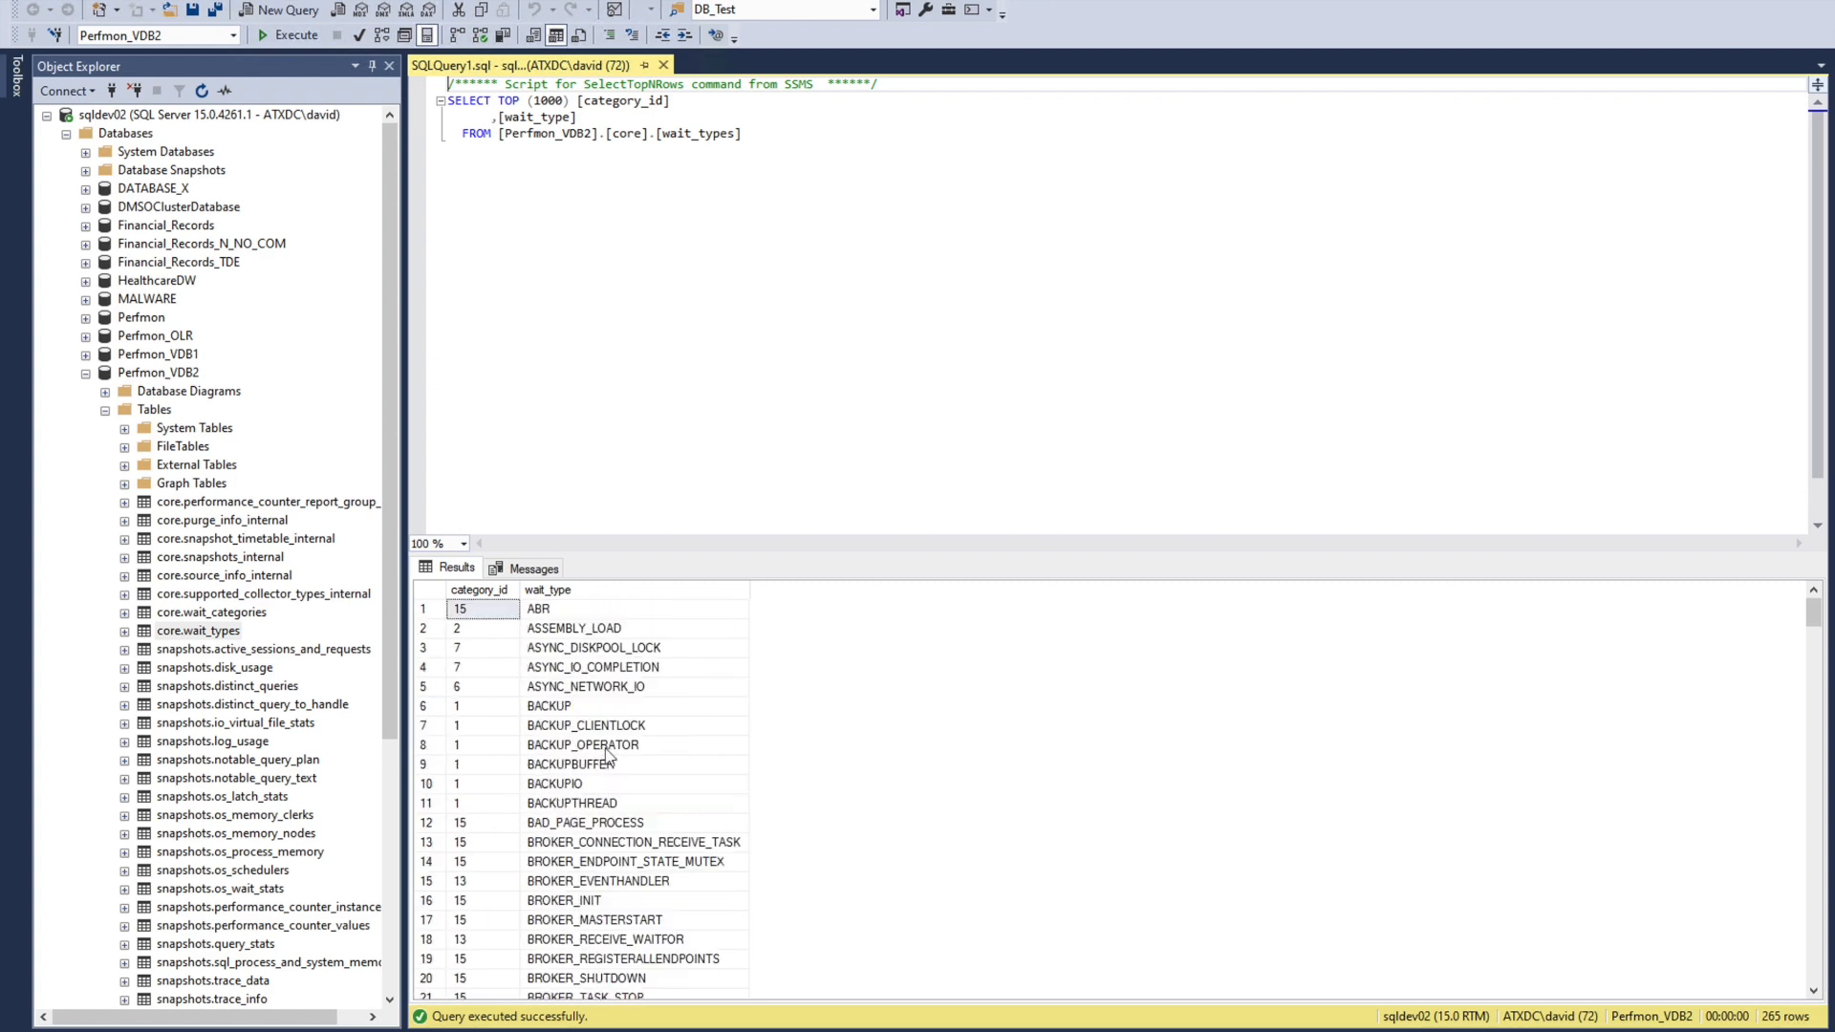